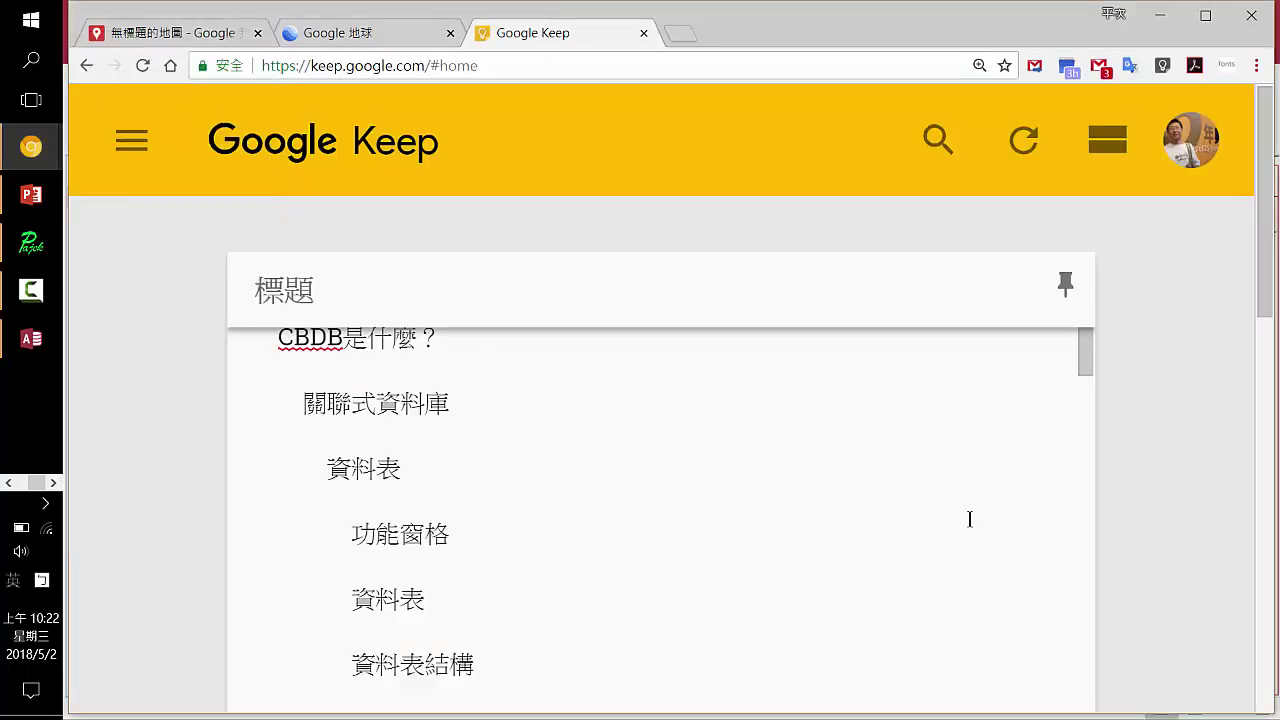
Review the CBDB outline in the Keep note, switch to the CBDB database in Access and close the CBDB Browser form
{"action": "scroll", "coordinate": [969, 519], "scroll_direction": "down", "scroll_amount": 1}
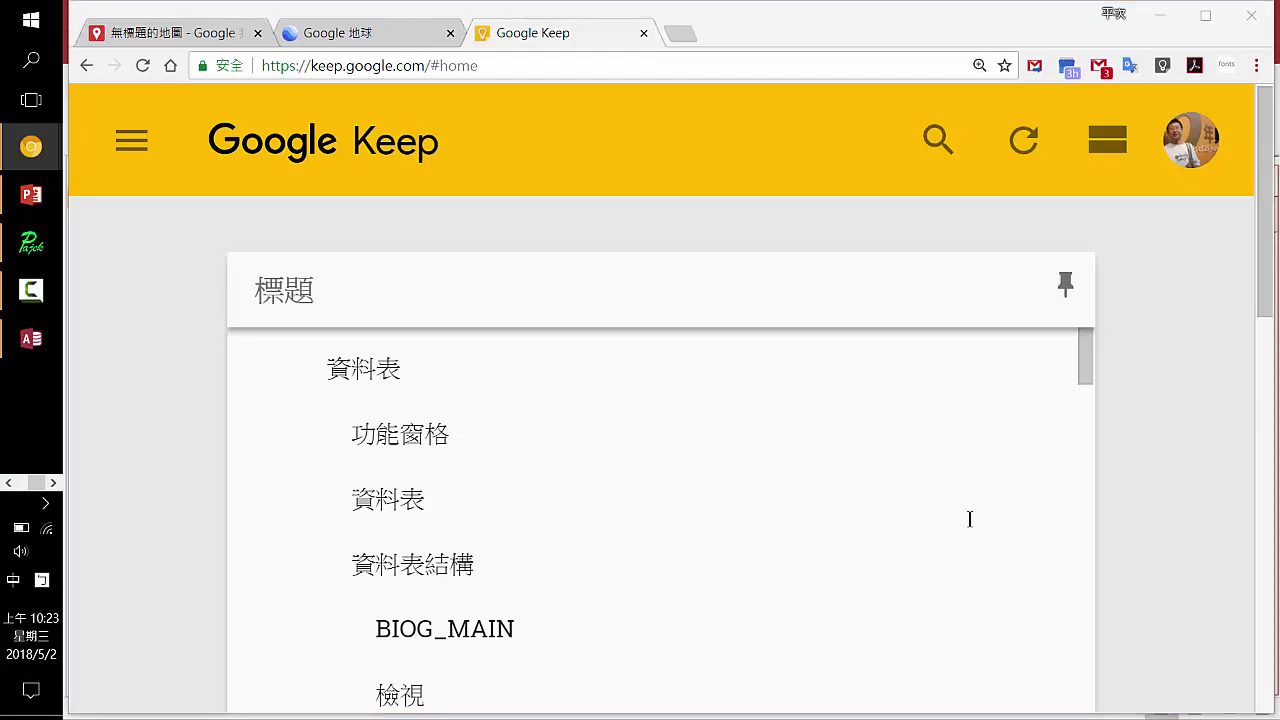
{"action": "key", "text": "alt+Tab"}
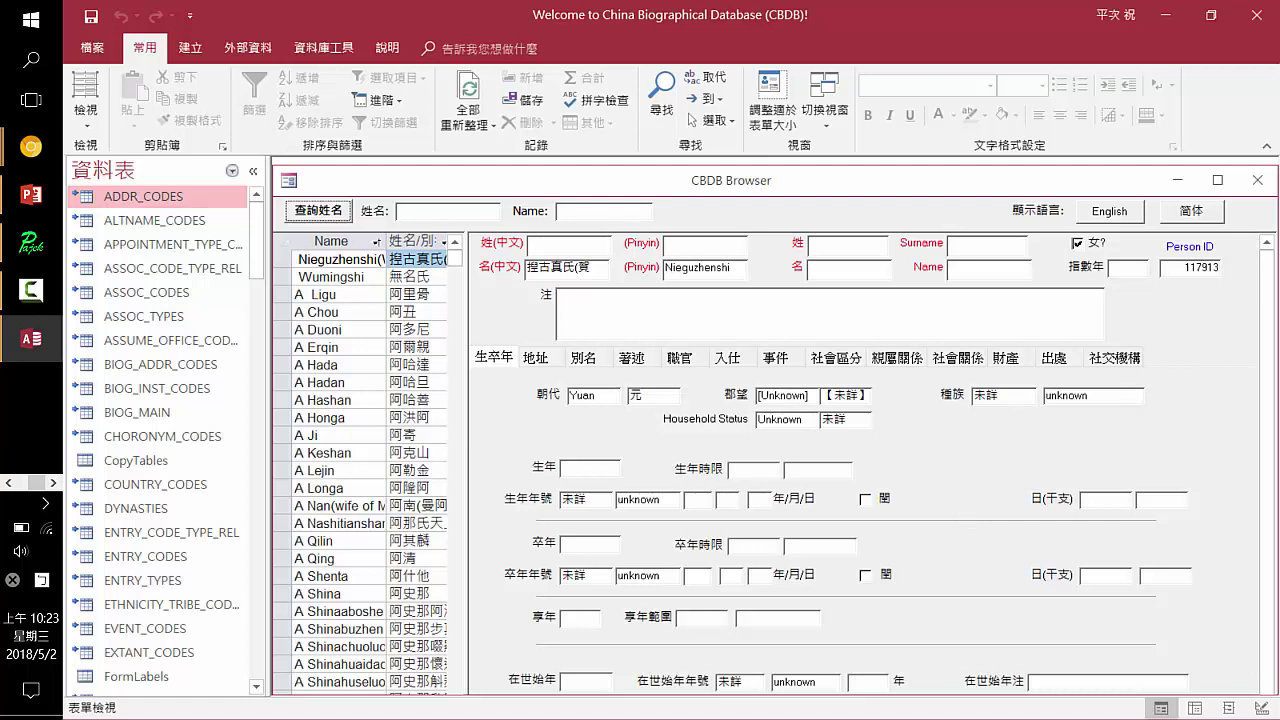
{"action": "left_click", "coordinate": [1217, 180]}
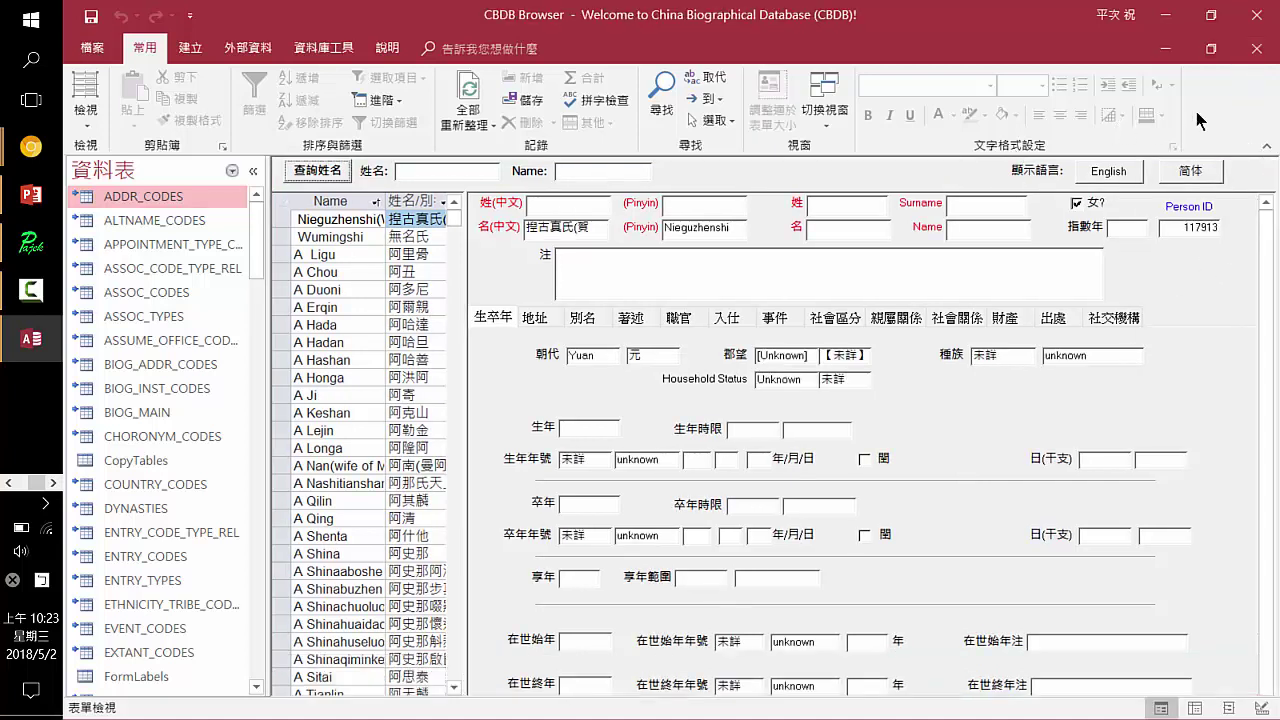
{"action": "left_click", "coordinate": [1256, 48]}
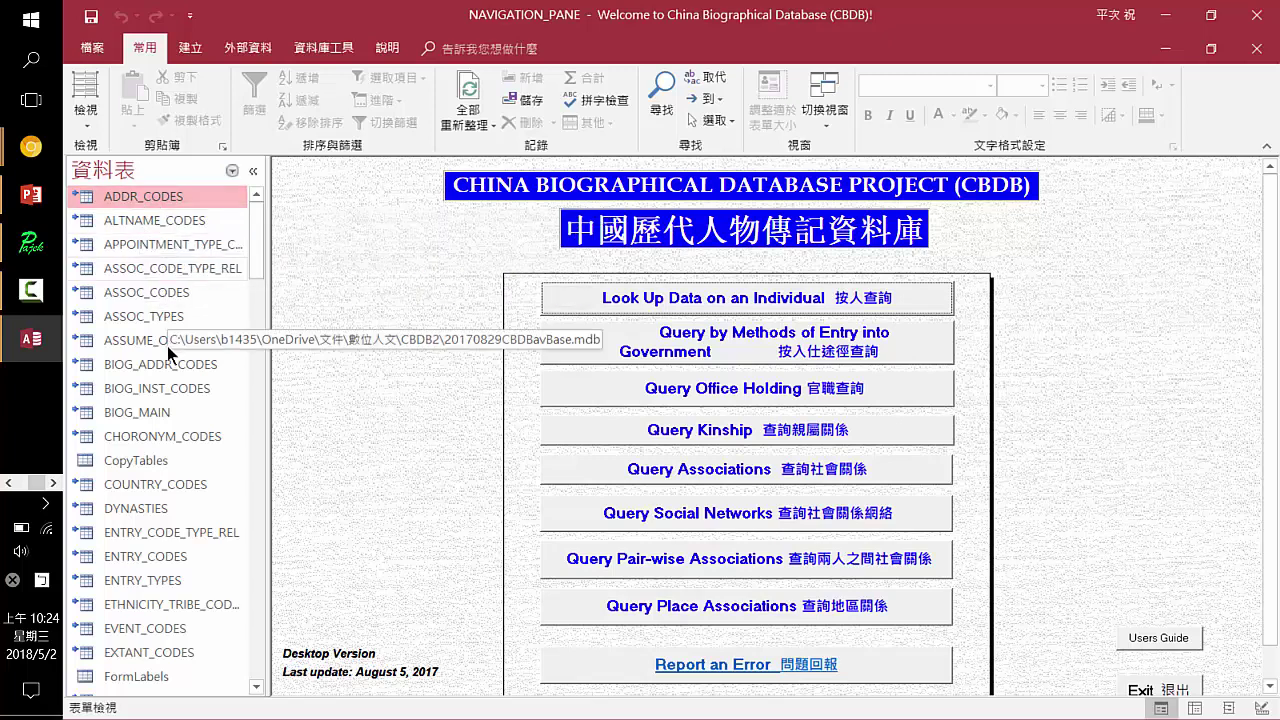
Open the BIOG_MAIN table and select all of its records
{"action": "left_click", "coordinate": [155, 413]}
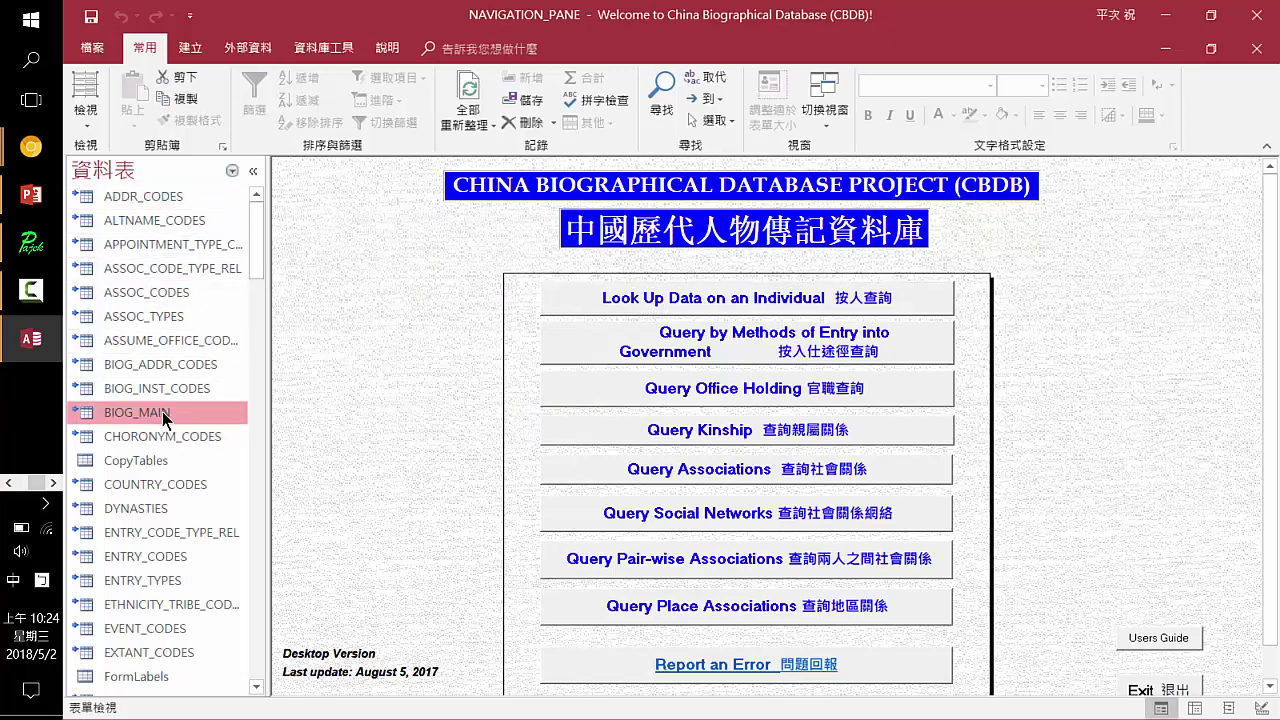
{"action": "key", "text": "Return"}
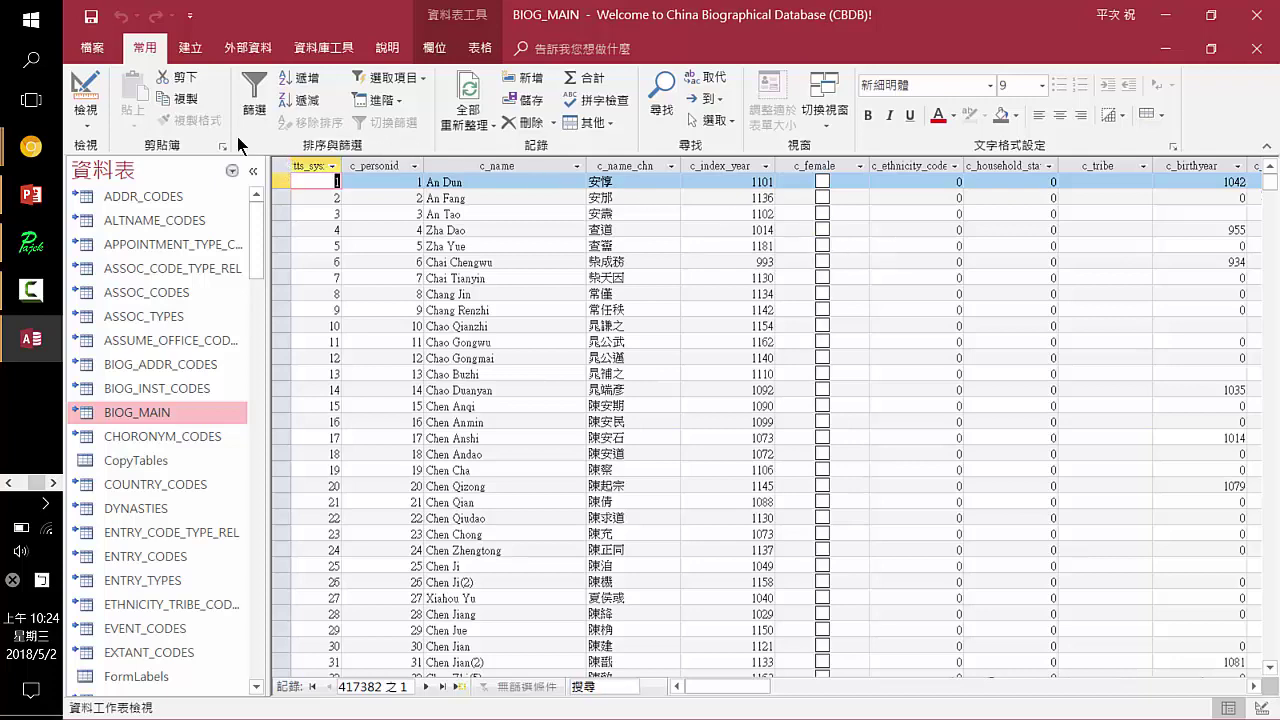
{"action": "key", "text": "ctrl+a"}
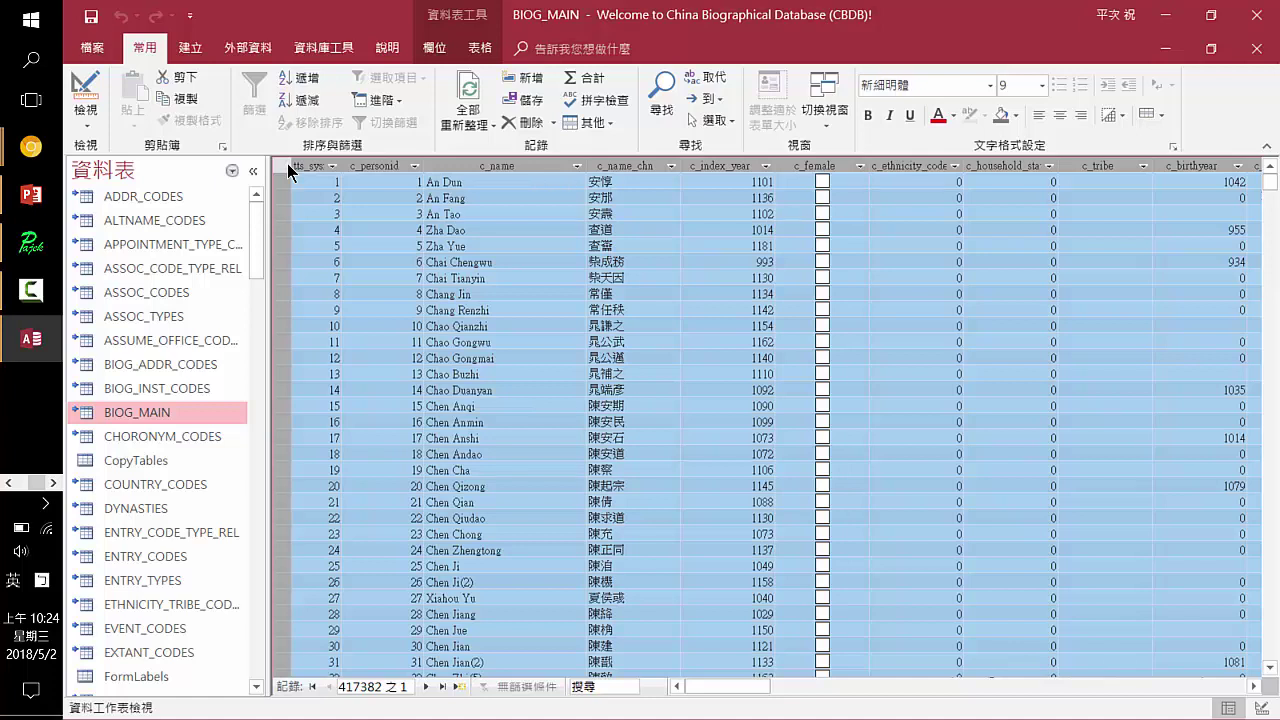
Open BIOG_MAIN in design view despite its being a linked table, and review its field names and data types
{"action": "left_click", "coordinate": [87, 95]}
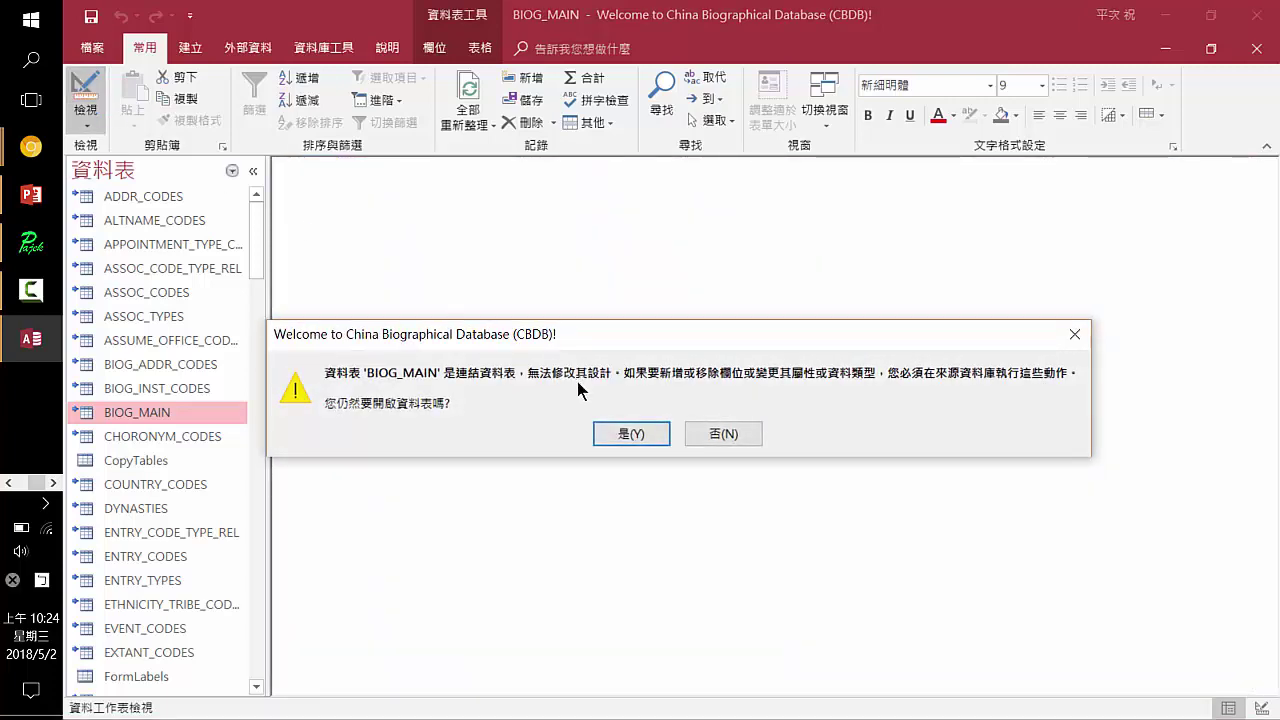
{"action": "left_click", "coordinate": [631, 434]}
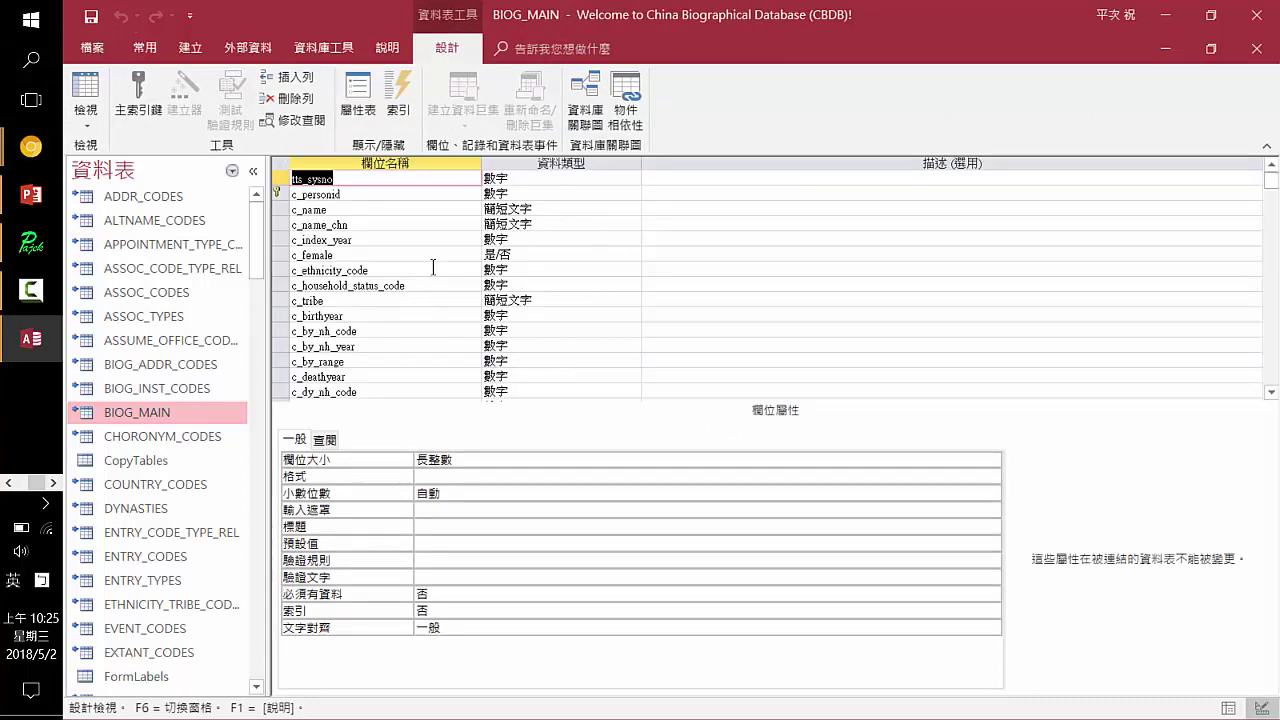
{"action": "scroll", "coordinate": [393, 240], "scroll_direction": "down", "scroll_amount": 20}
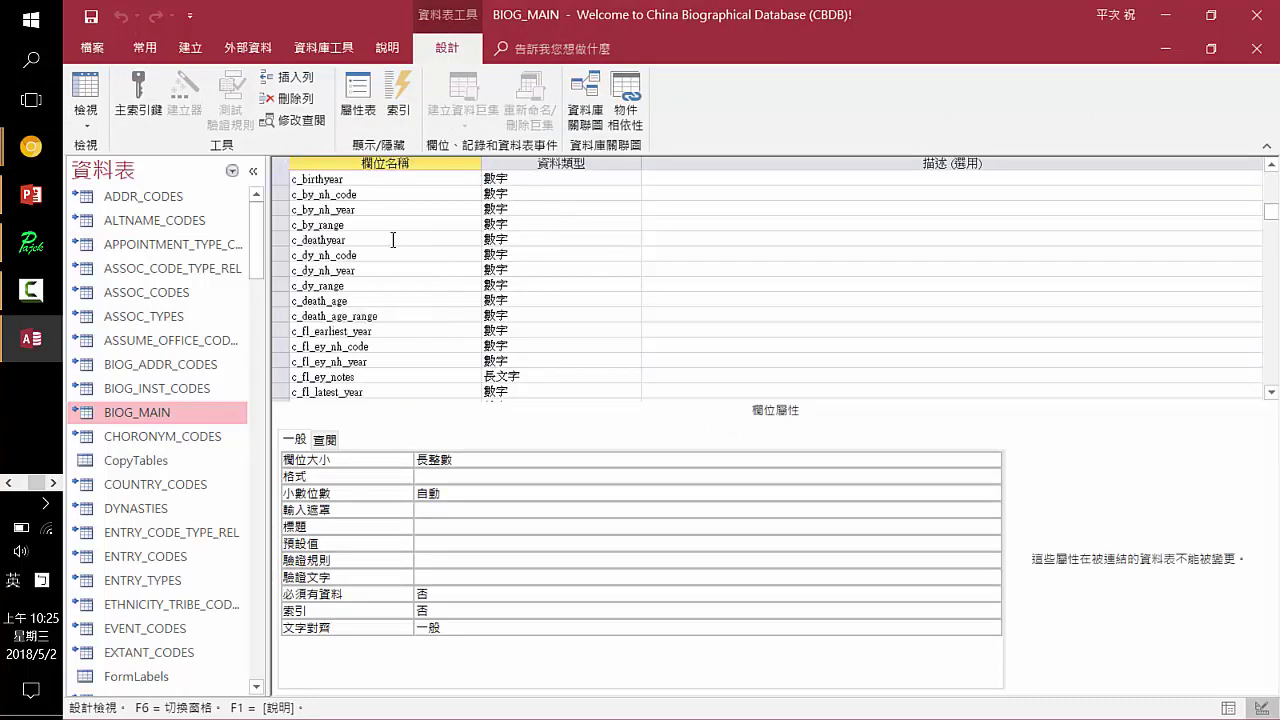
{"action": "scroll", "coordinate": [393, 240], "scroll_direction": "up", "scroll_amount": 20}
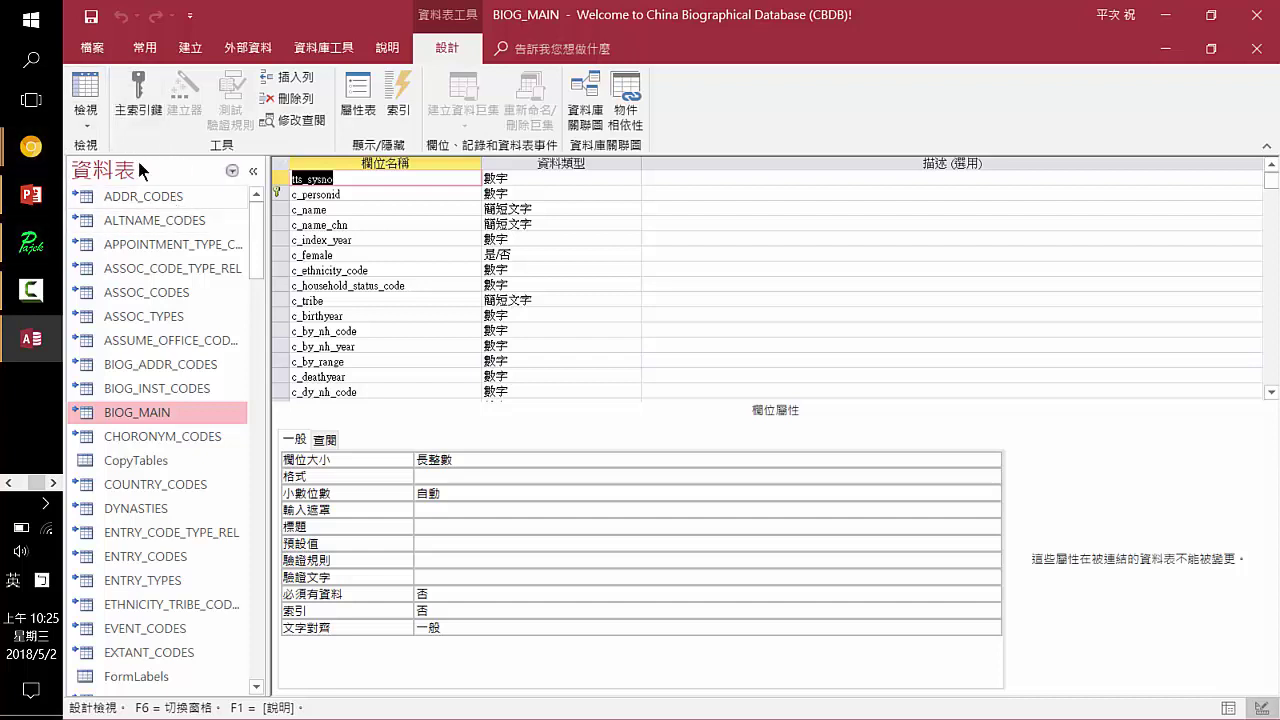
Select the ASSOC_CODES table and open the database relationships diagram (資料庫關聯圖)
{"action": "left_click", "coordinate": [138, 192]}
{"action": "key", "text": "Down"}
{"action": "key", "text": "Down"}
{"action": "key", "text": "Down"}
{"action": "key", "text": "Down"}
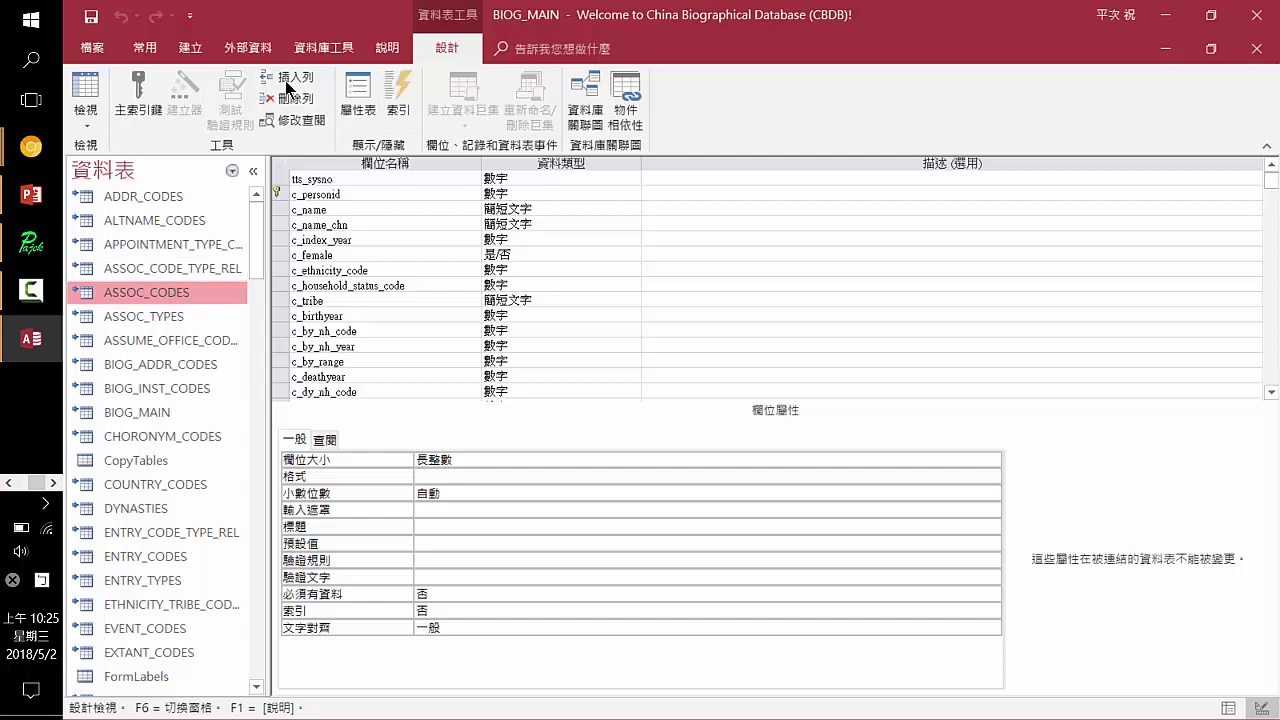
{"action": "left_click", "coordinate": [329, 45]}
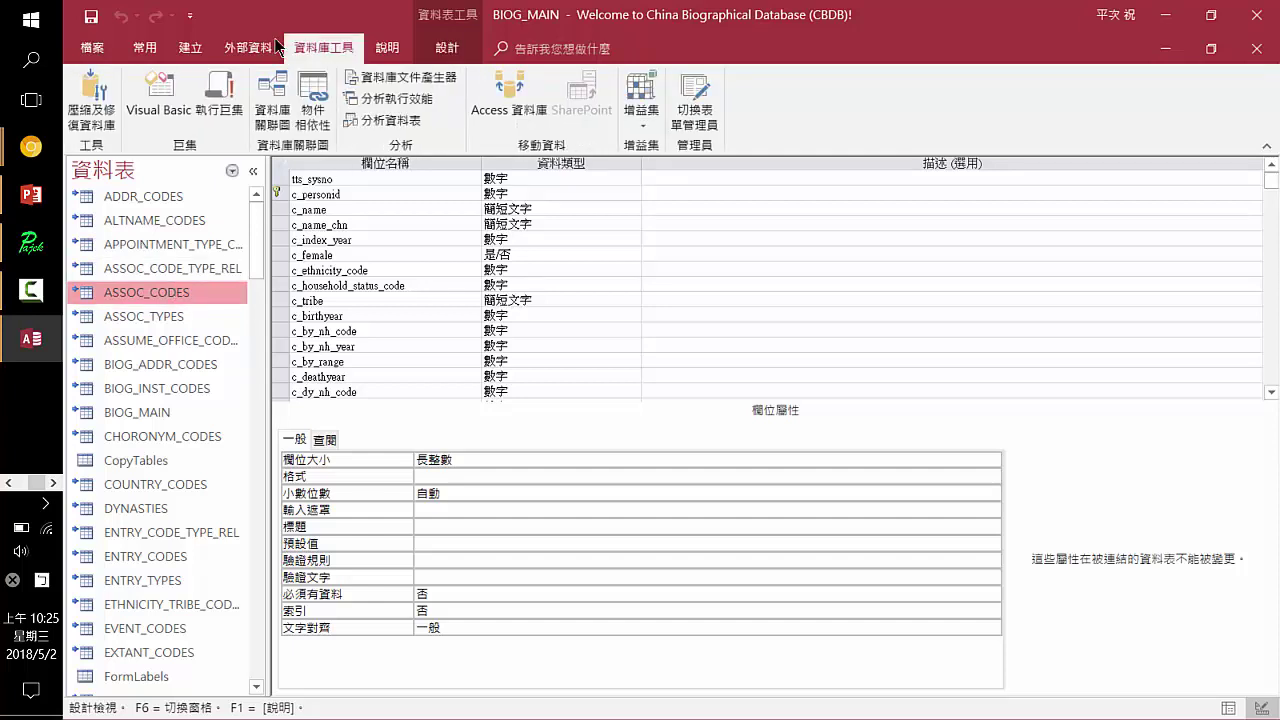
{"action": "left_click", "coordinate": [272, 95]}
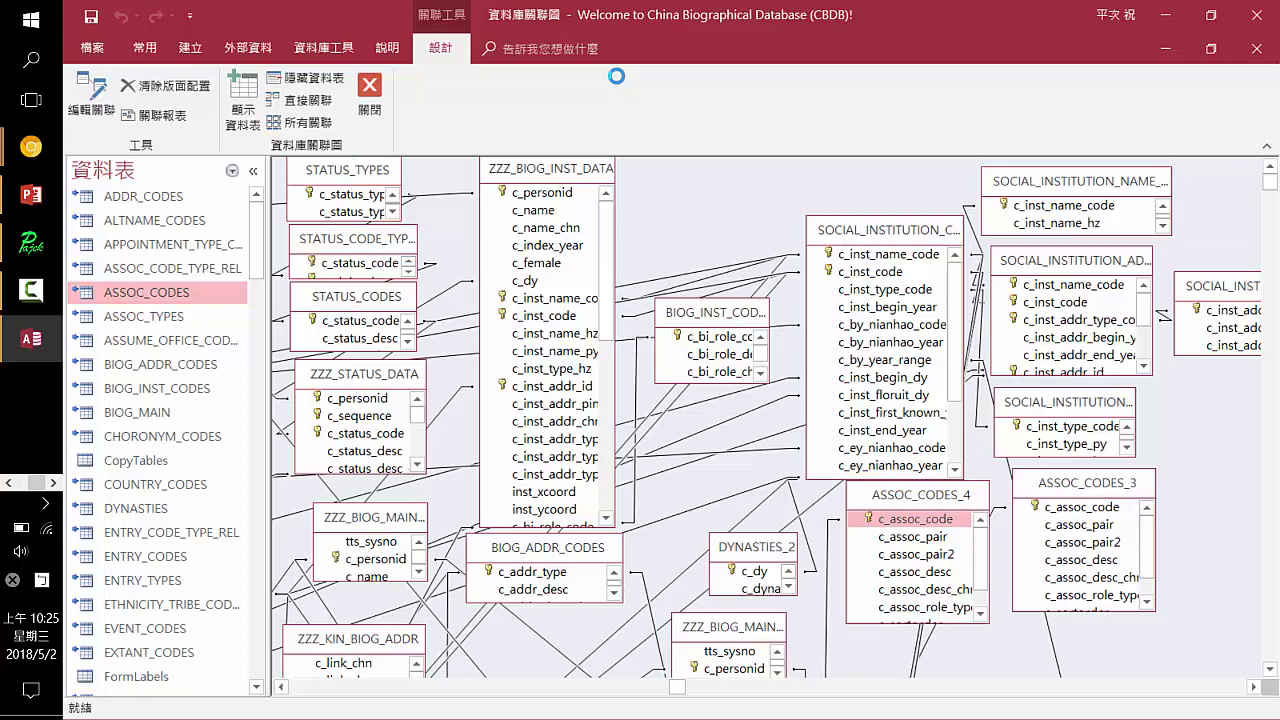
Switch to the 20180502CBDB工作坊 presentation in PowerPoint and show slide 12 on linking people with places
{"action": "left_click", "coordinate": [34, 197]}
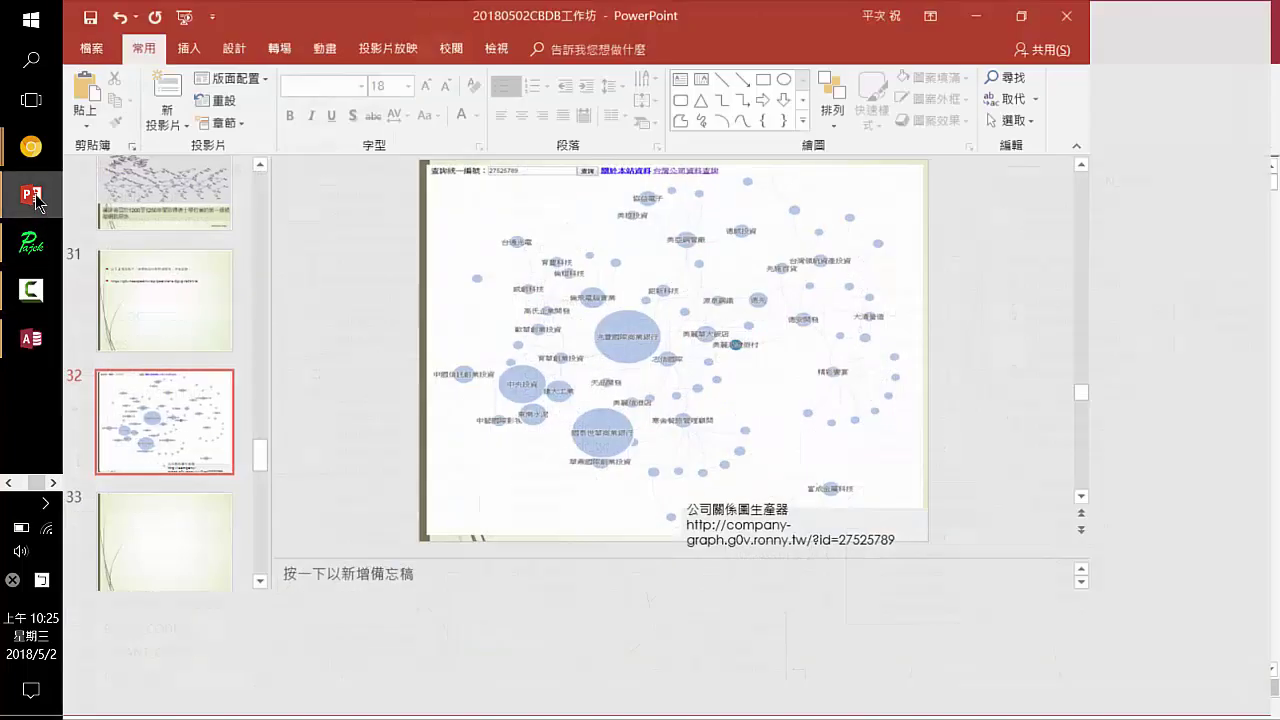
{"action": "scroll", "coordinate": [251, 169], "scroll_direction": "up", "scroll_amount": 8}
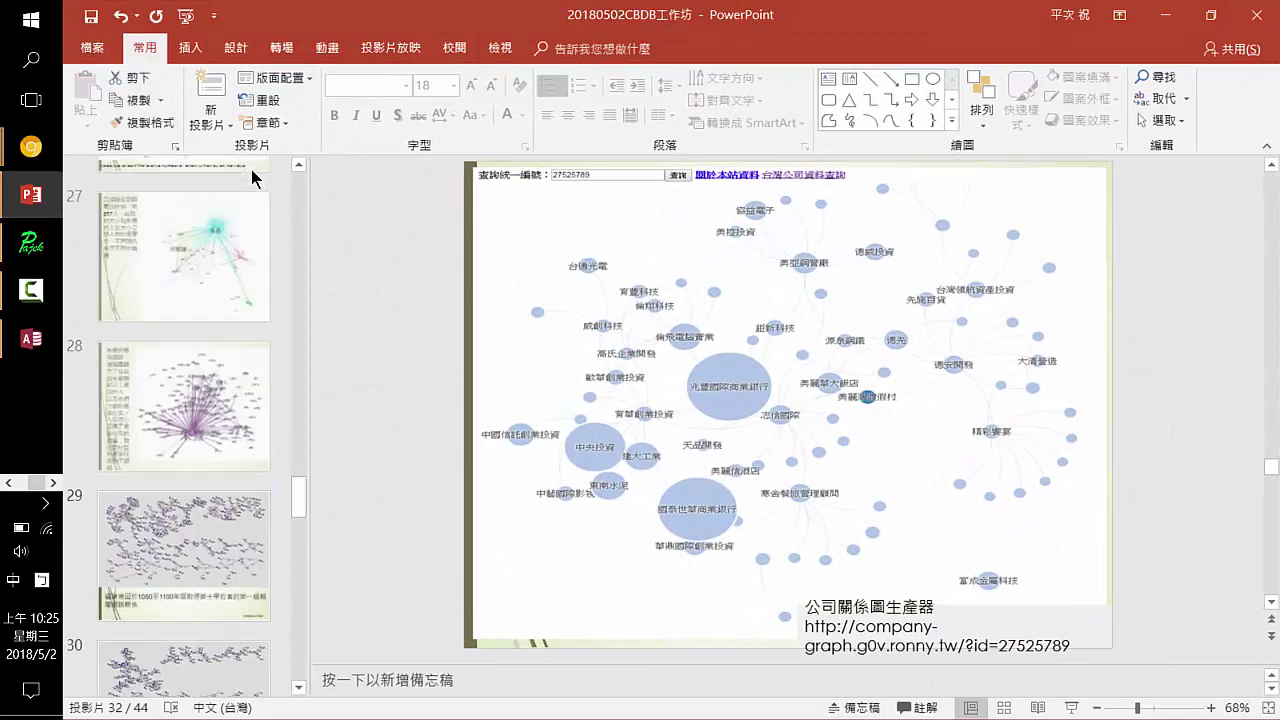
{"action": "scroll", "coordinate": [251, 169], "scroll_direction": "up", "scroll_amount": 10}
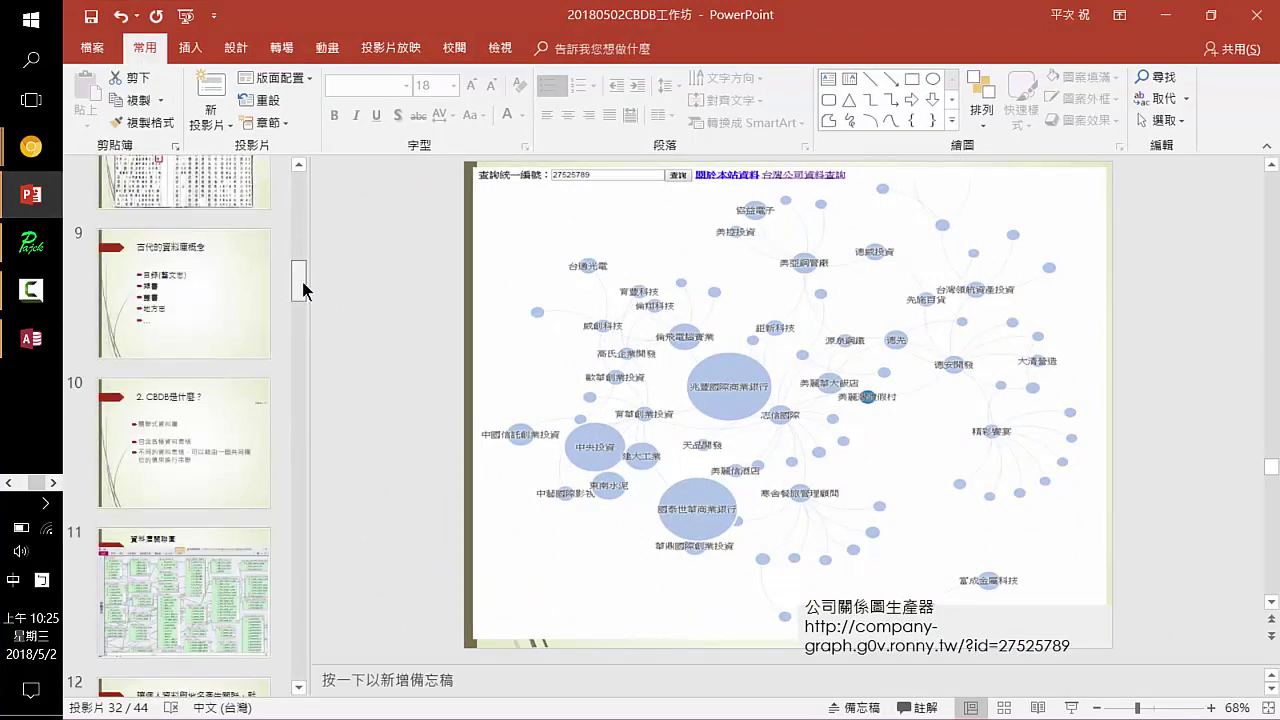
{"action": "scroll", "coordinate": [302, 281], "scroll_direction": "down", "scroll_amount": 4}
{"action": "scroll", "coordinate": [256, 259], "scroll_direction": "up", "scroll_amount": 2}
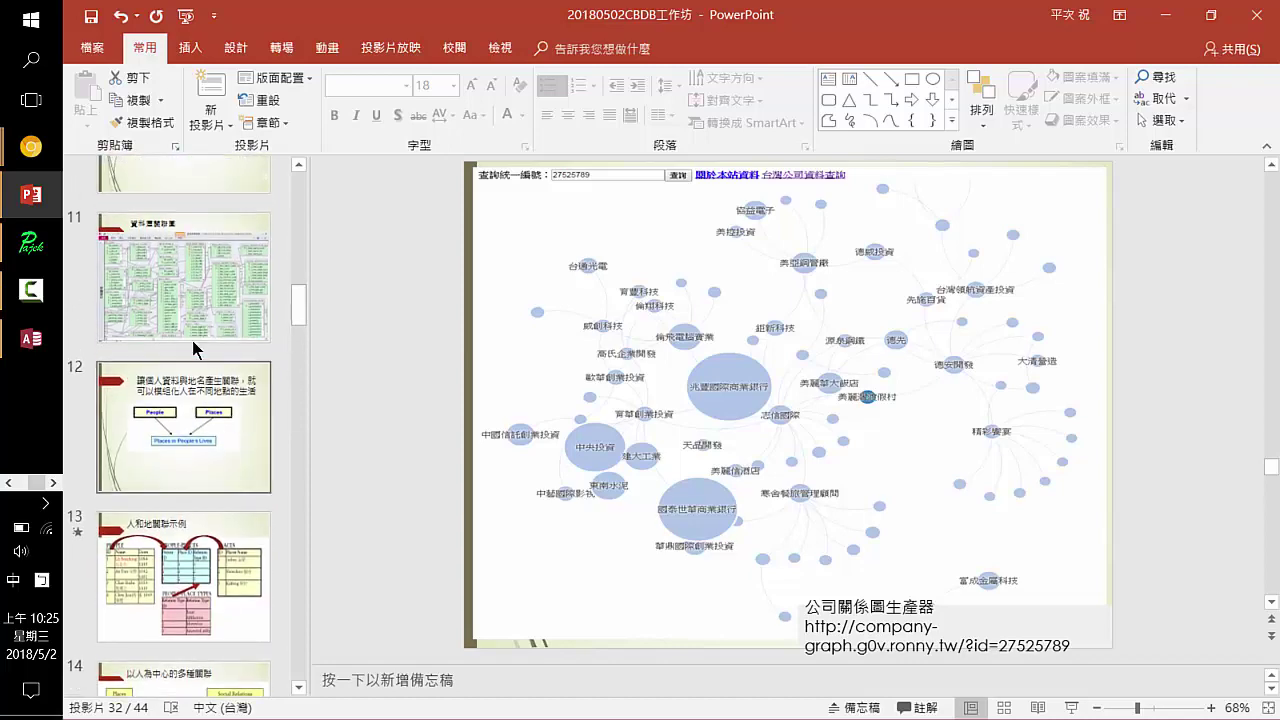
{"action": "left_click", "coordinate": [232, 404]}
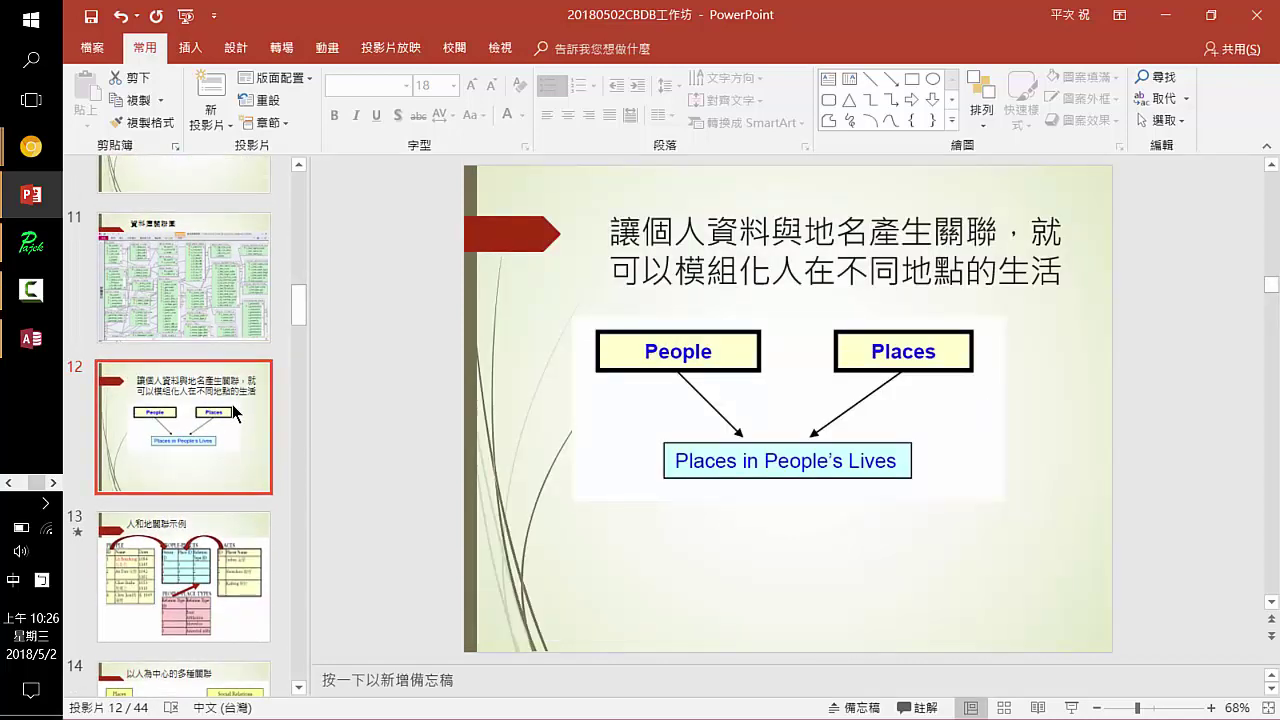
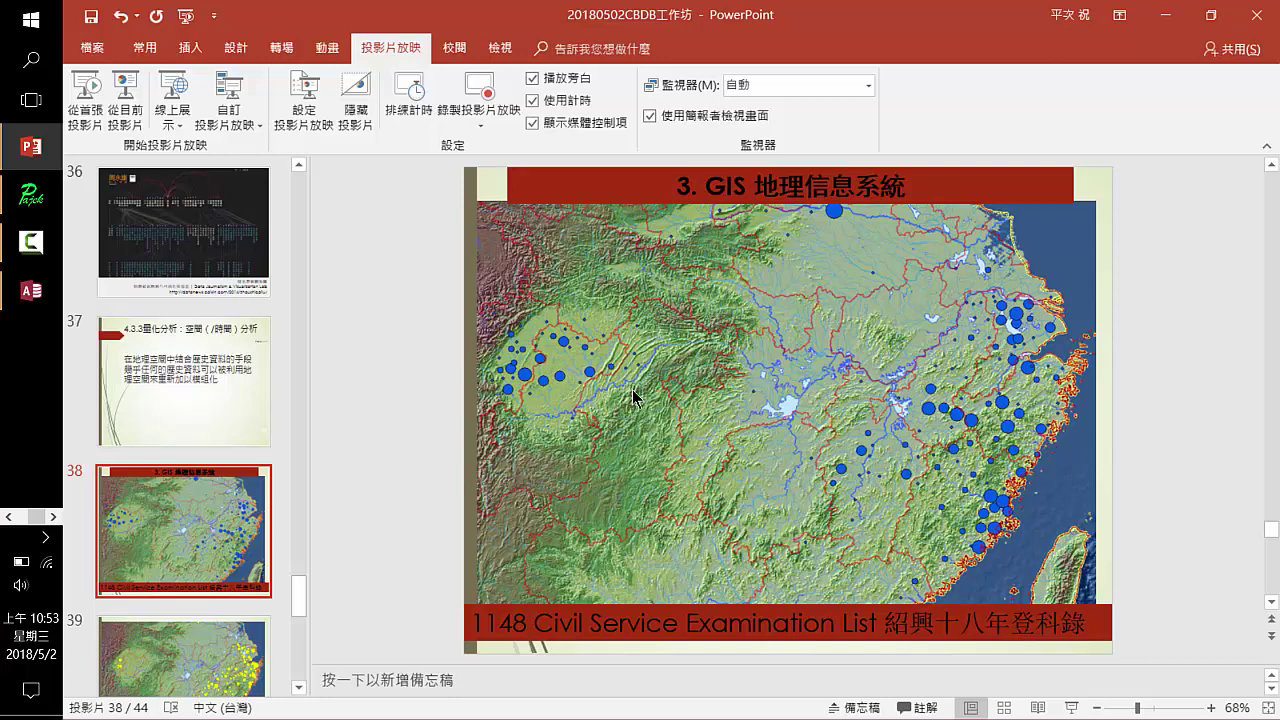
Examine the GIS and spatial analysis map slides from 38 to 44, and return to slide 42
{"action": "scroll", "coordinate": [633, 397], "scroll_direction": "down", "scroll_amount": 1}
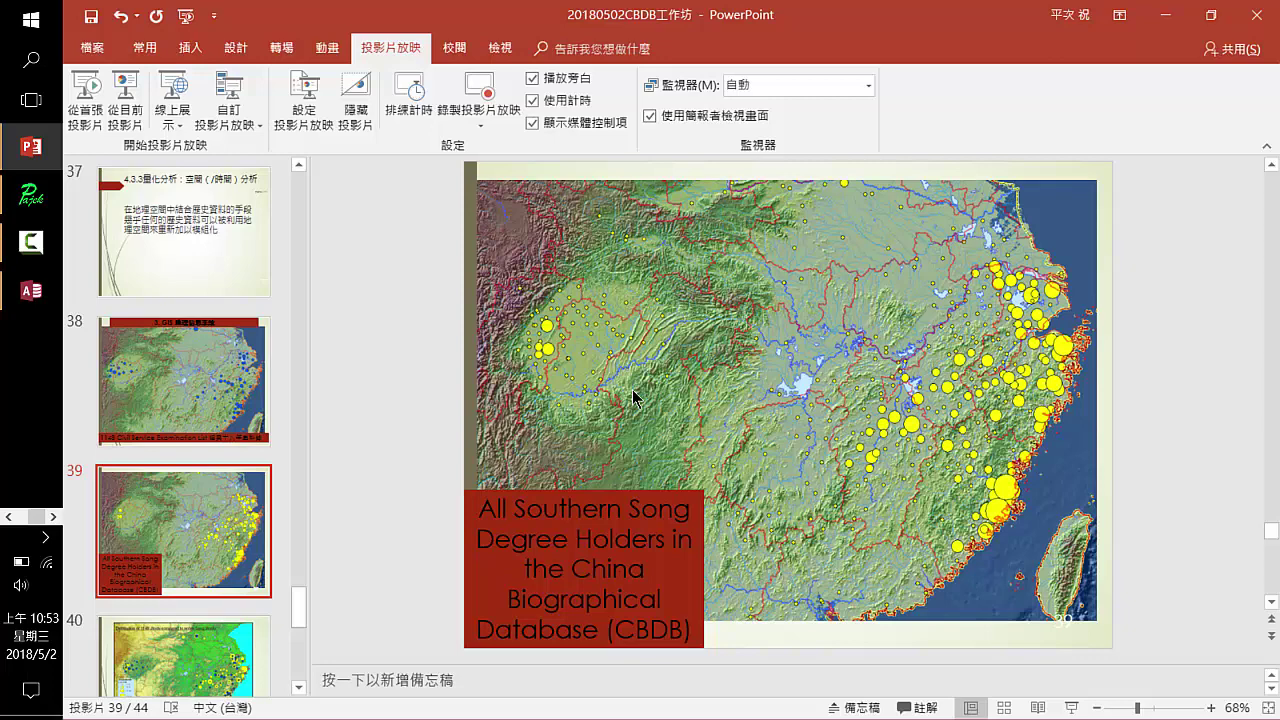
{"action": "scroll", "coordinate": [633, 397], "scroll_direction": "down", "scroll_amount": 1}
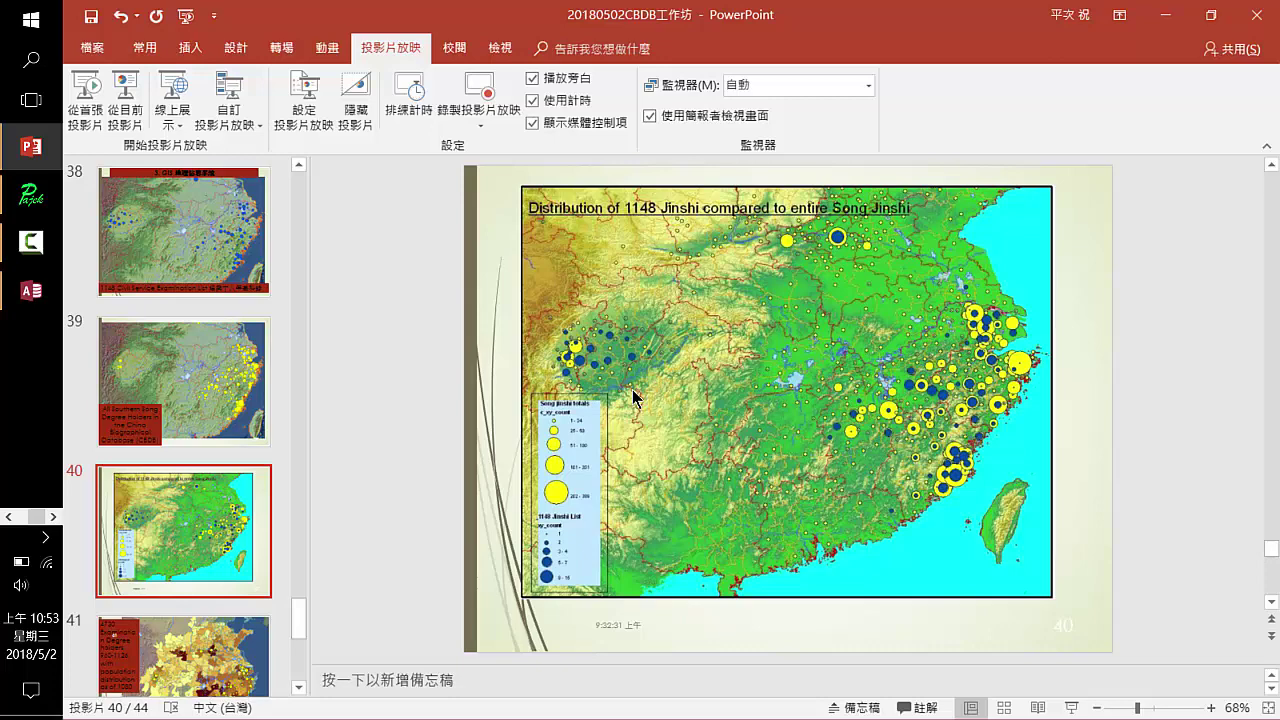
{"action": "scroll", "coordinate": [633, 397], "scroll_direction": "down", "scroll_amount": 1}
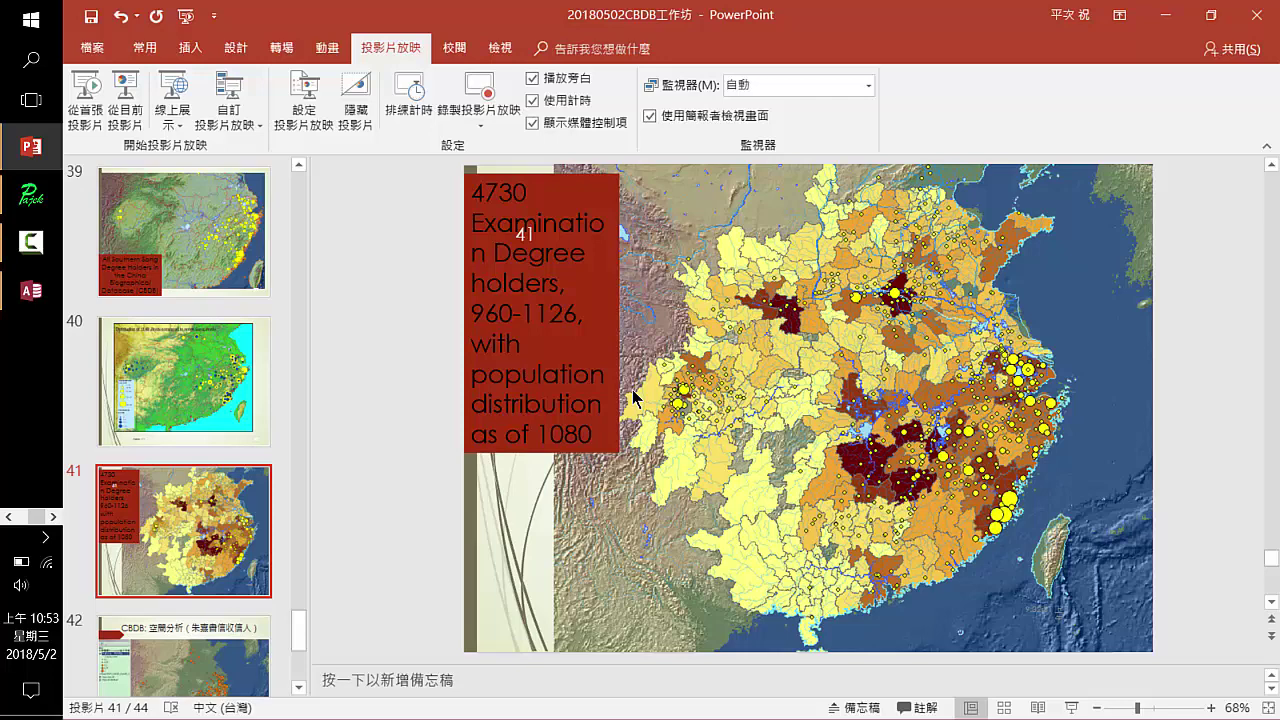
{"action": "scroll", "coordinate": [633, 397], "scroll_direction": "down", "scroll_amount": 1}
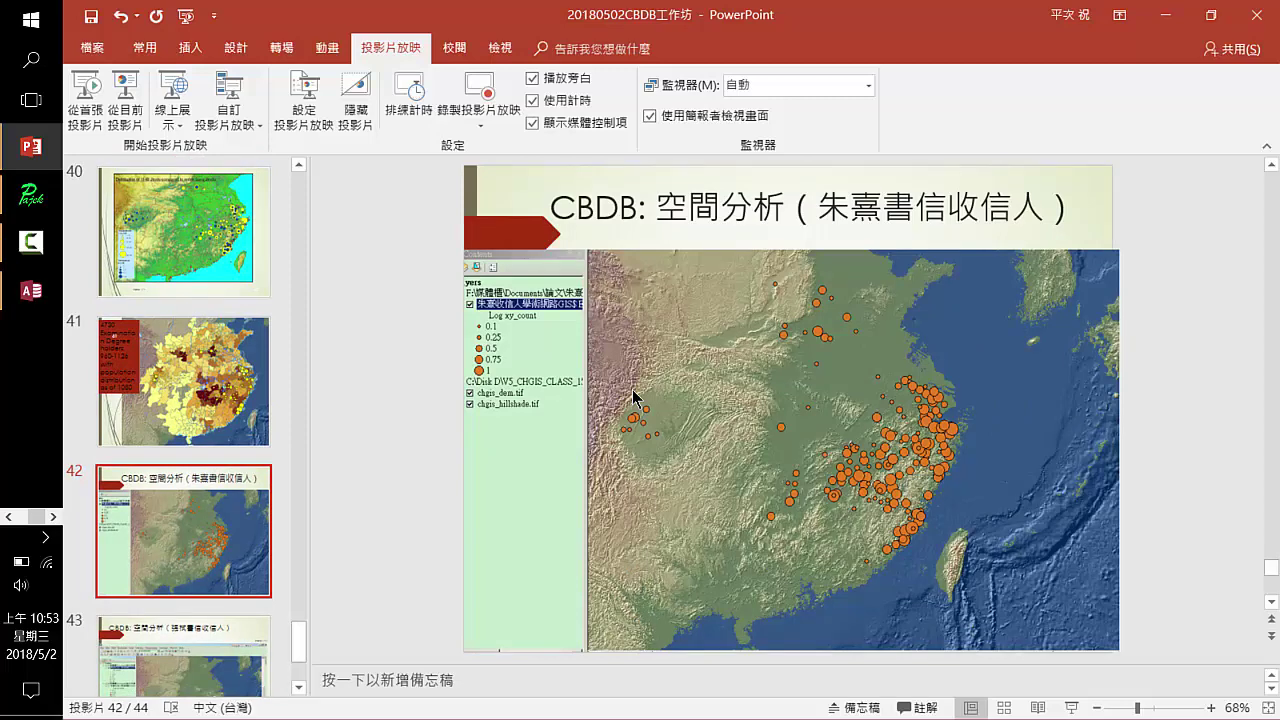
{"action": "scroll", "coordinate": [633, 397], "scroll_direction": "down", "scroll_amount": 1}
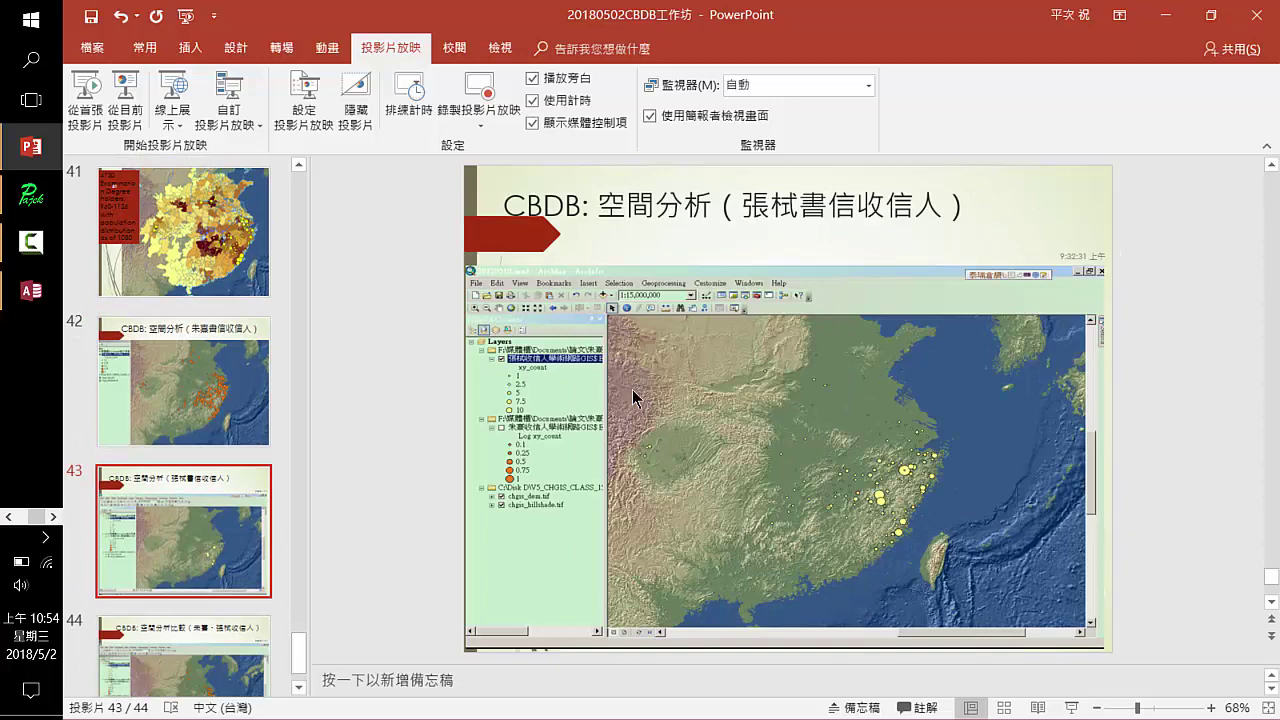
{"action": "scroll", "coordinate": [633, 397], "scroll_direction": "down", "scroll_amount": 1}
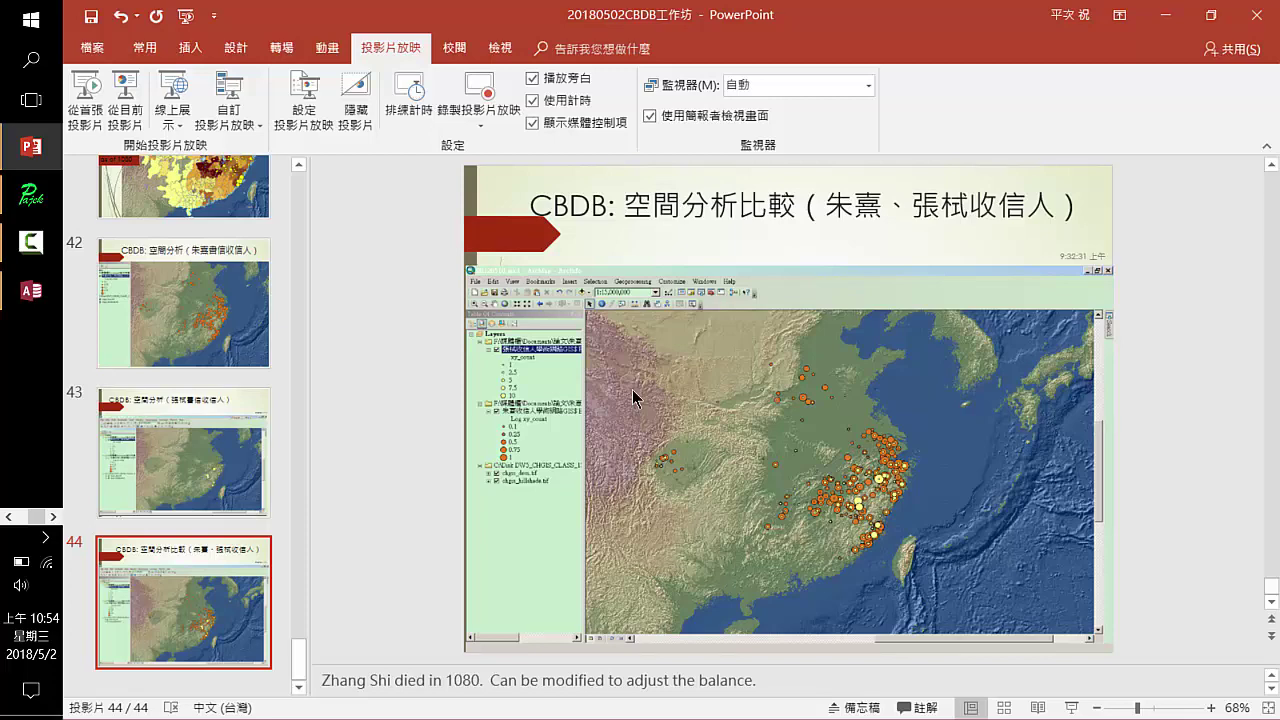
{"action": "scroll", "coordinate": [665, 590], "scroll_direction": "up", "scroll_amount": 2}
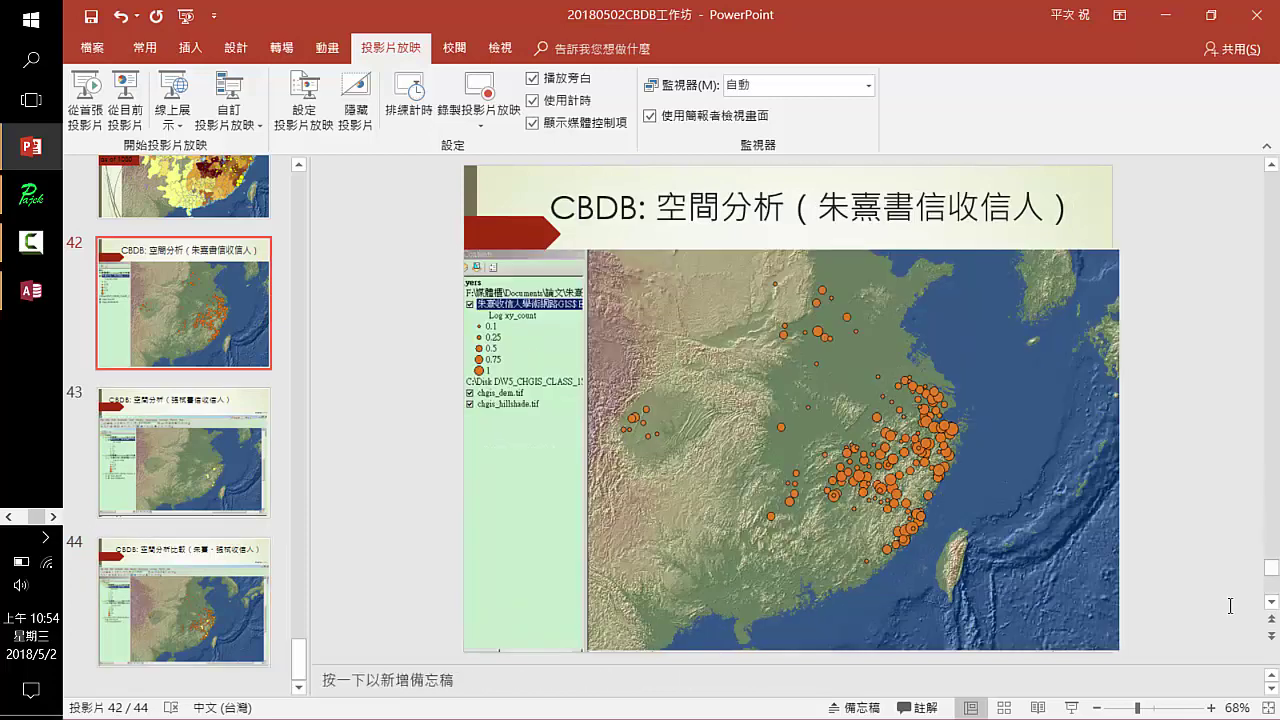
Close the presentation, and in Access close the relationships diagram, the BIOG_MAIN table design and the NAVIGATION_PANE form
{"action": "left_click", "coordinate": [1253, 18]}
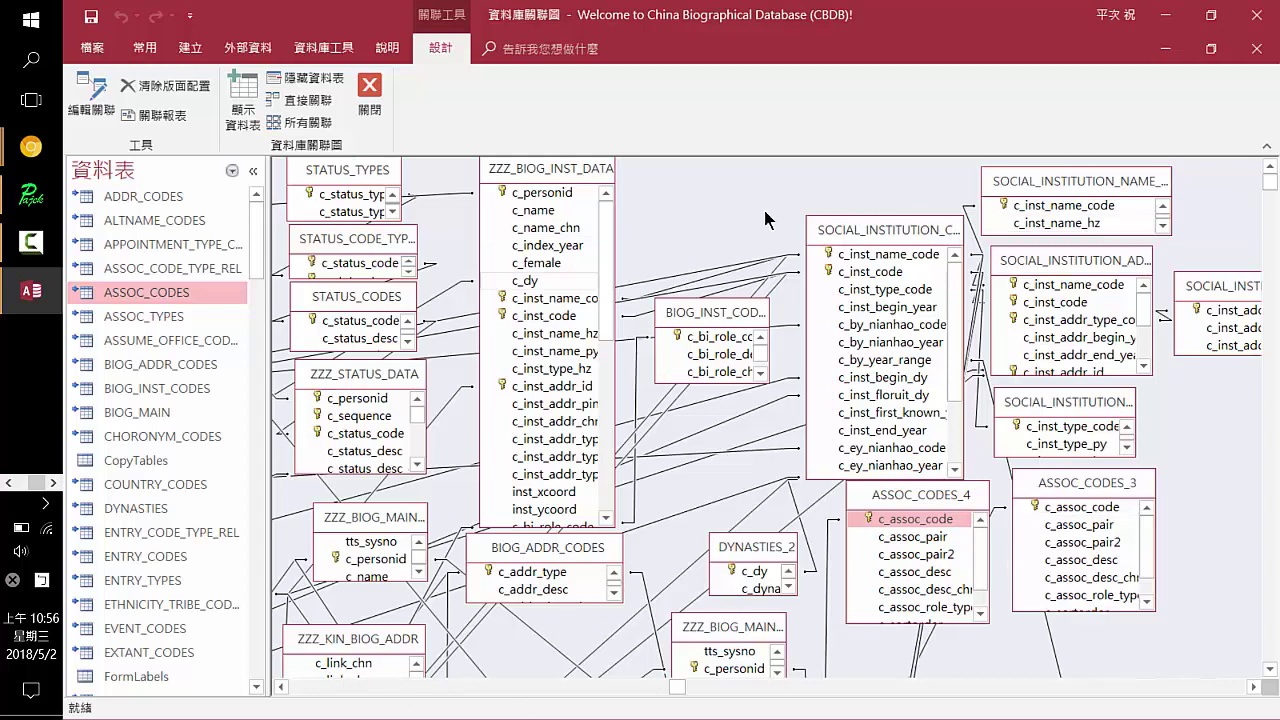
{"action": "left_click", "coordinate": [1256, 48]}
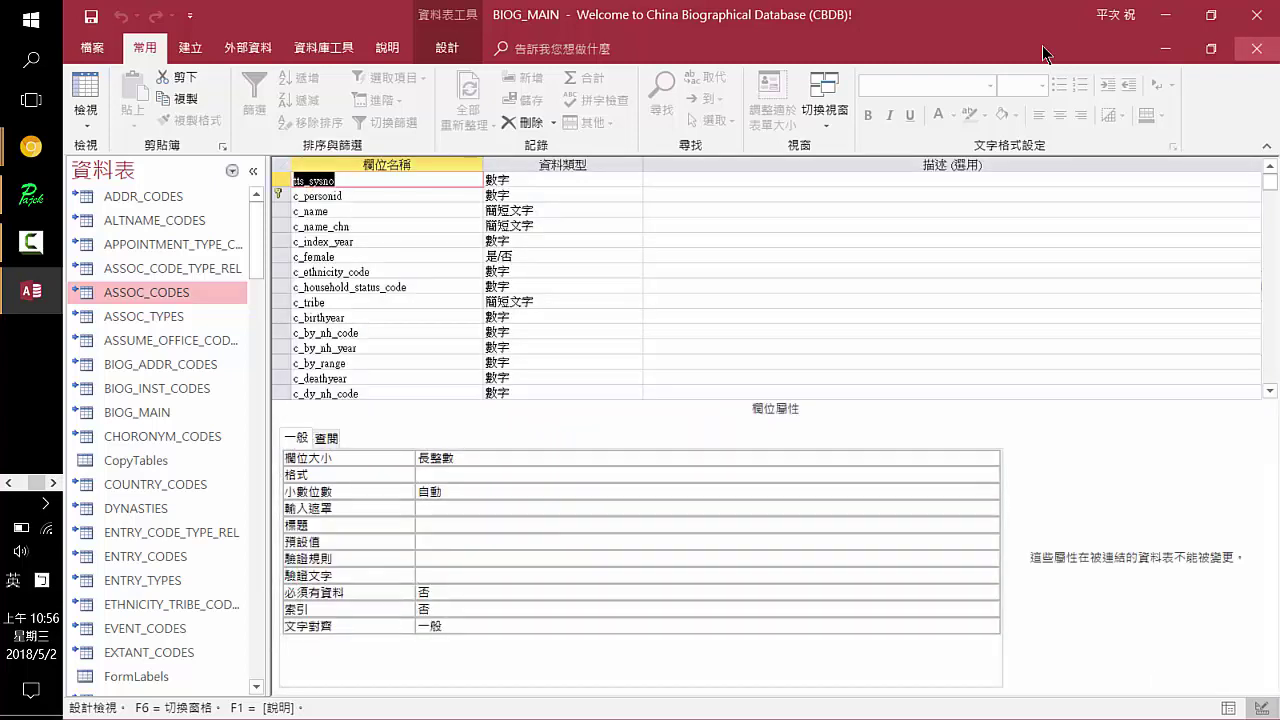
{"action": "key", "text": "ctrl+w"}
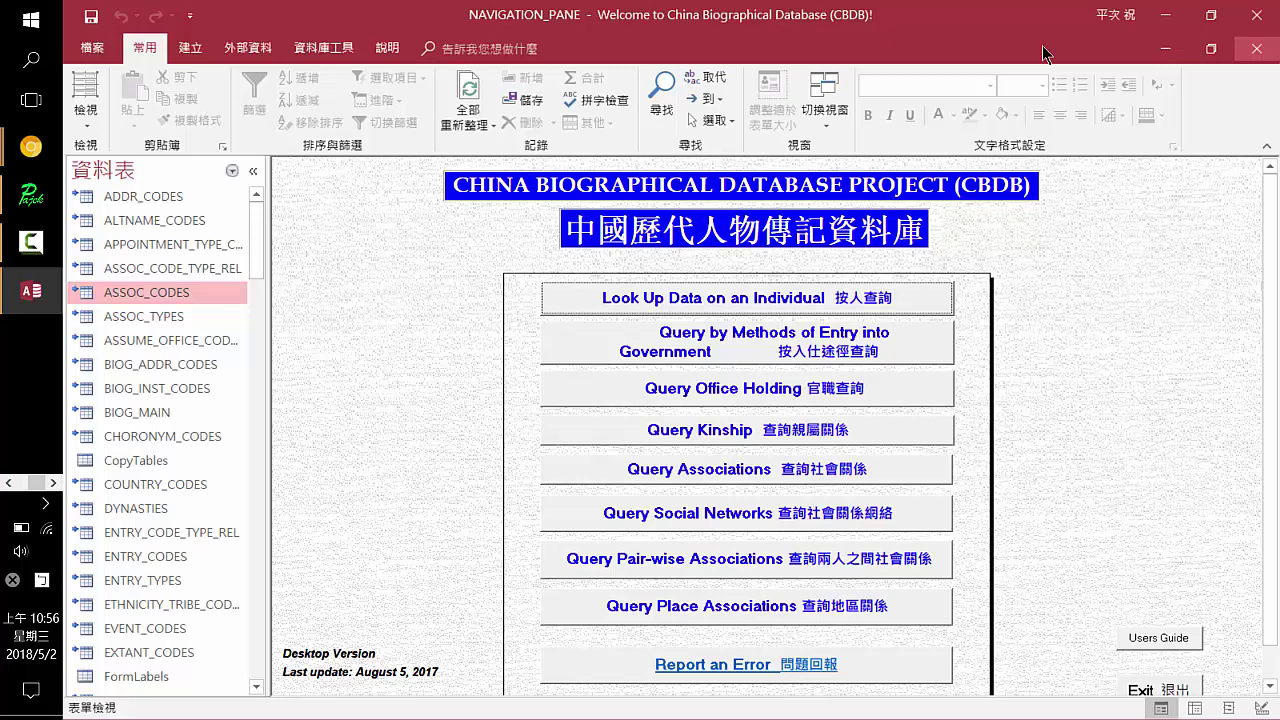
{"action": "key", "text": "ctrl+F4"}
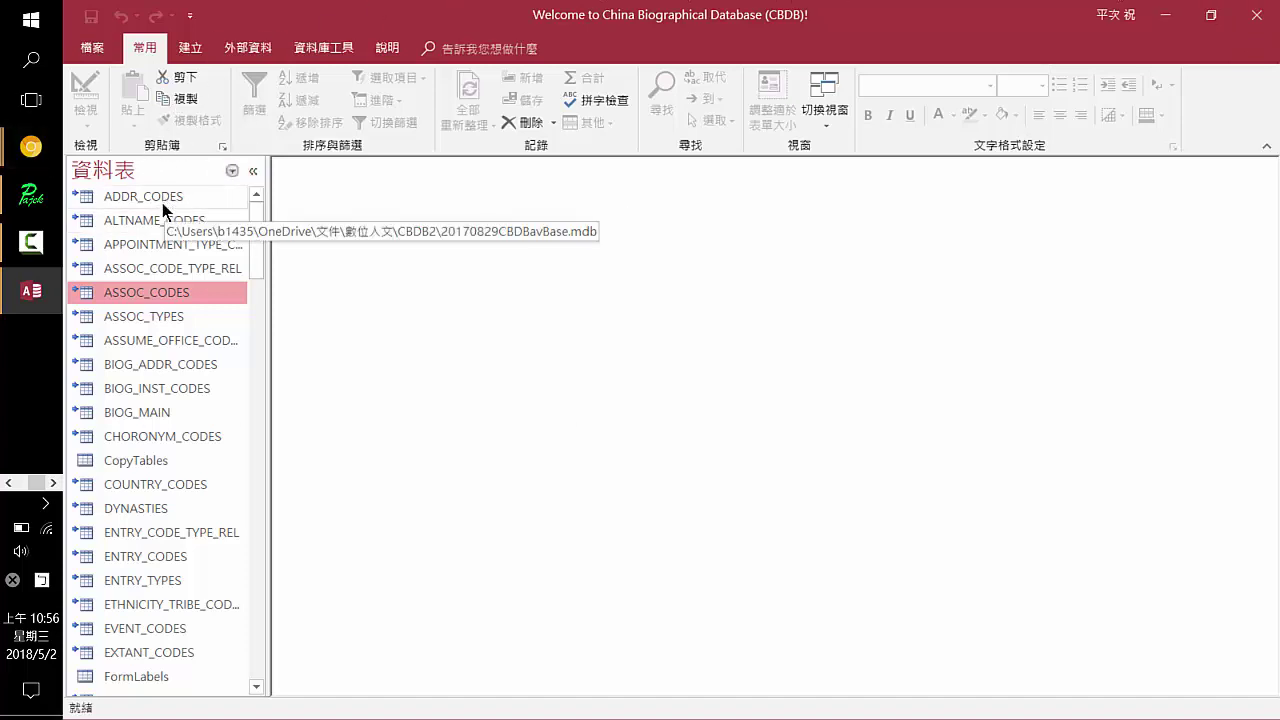
Narrow the database object list slightly, collapse and re-expand it, and filter it to show only forms (表單)
{"action": "mouse_move", "coordinate": [266, 371]}
{"action": "left_mouse_down"}
{"action": "mouse_move", "coordinate": [81, 358]}
{"action": "mouse_move", "coordinate": [252, 373]}
{"action": "left_mouse_up"}
{"action": "key", "text": "F11"}
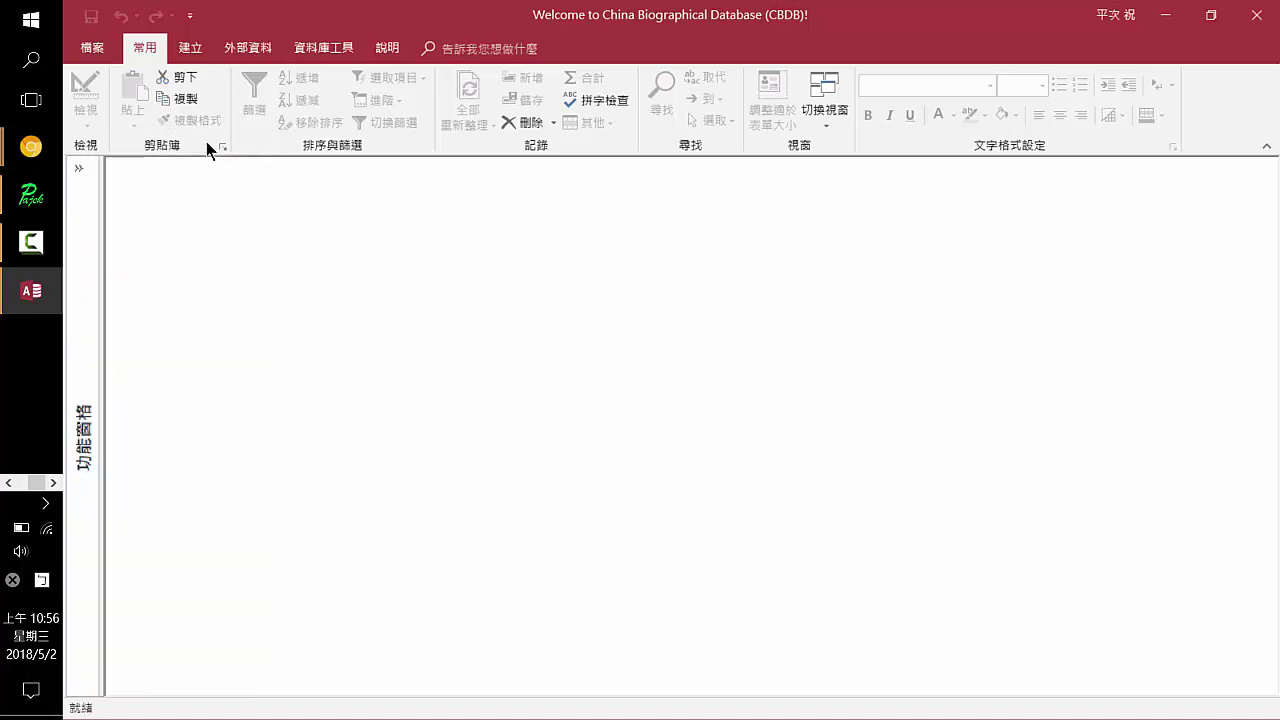
{"action": "left_click", "coordinate": [78, 167]}
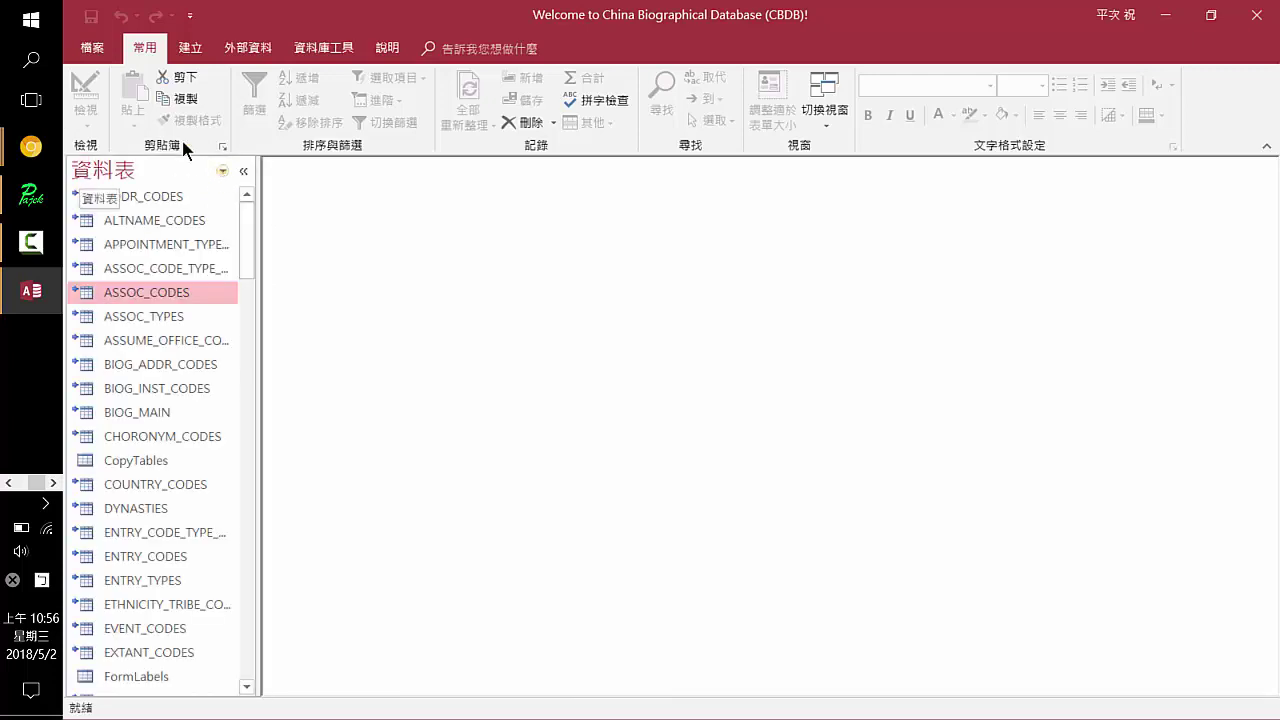
{"action": "left_click", "coordinate": [221, 171]}
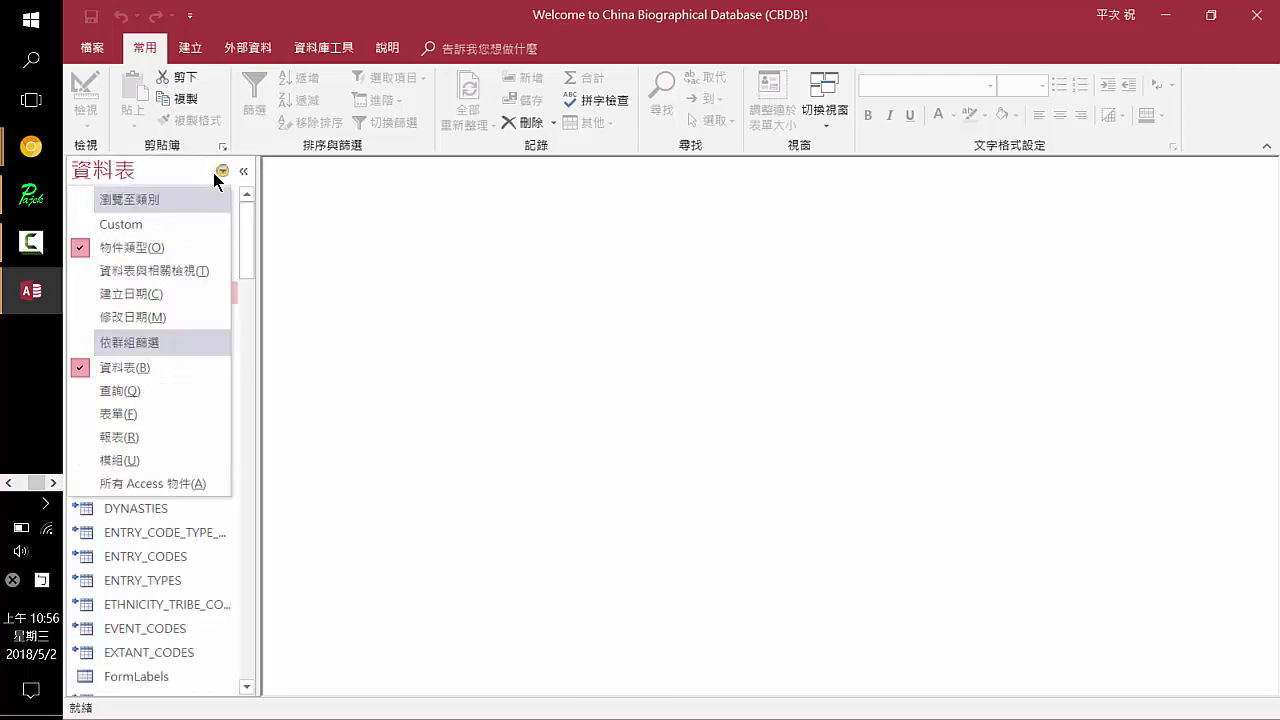
{"action": "left_click", "coordinate": [140, 413]}
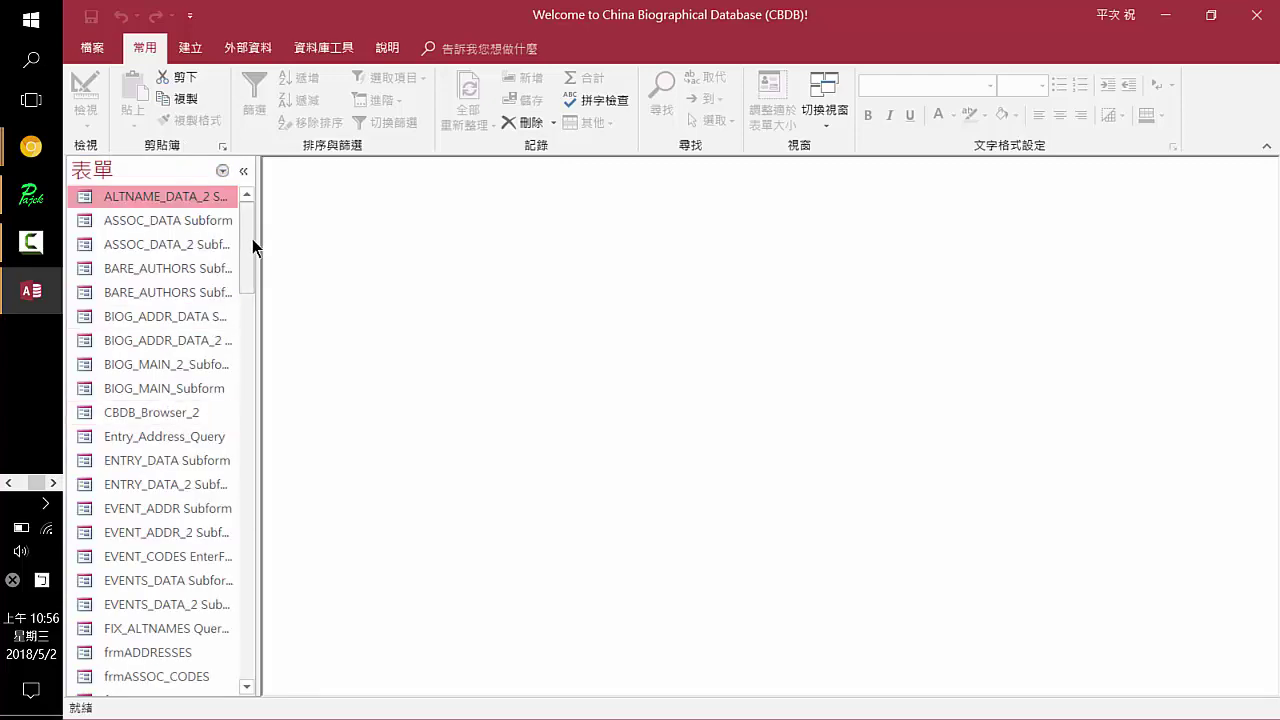
Open the NAVIGATION_PANE form from the forms list and maximize its window
{"action": "left_click_drag", "start_coordinate": [252, 239], "coordinate": [266, 556]}
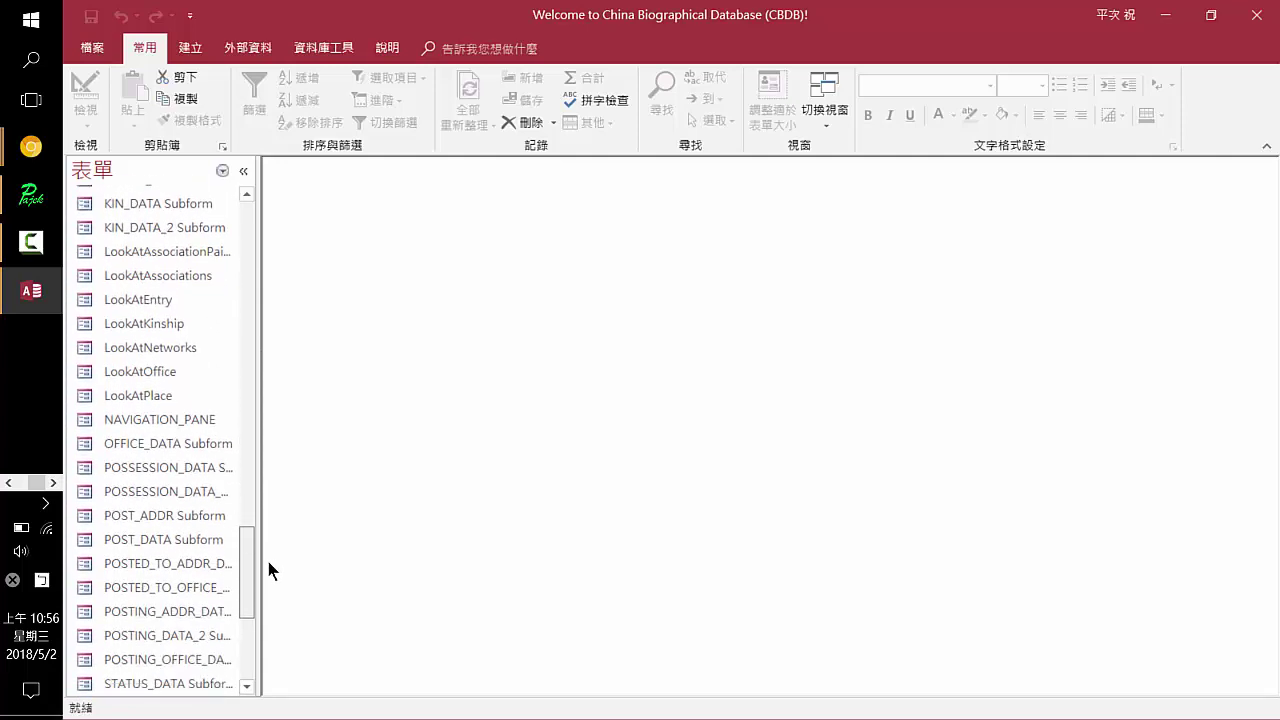
{"action": "left_click", "coordinate": [151, 418]}
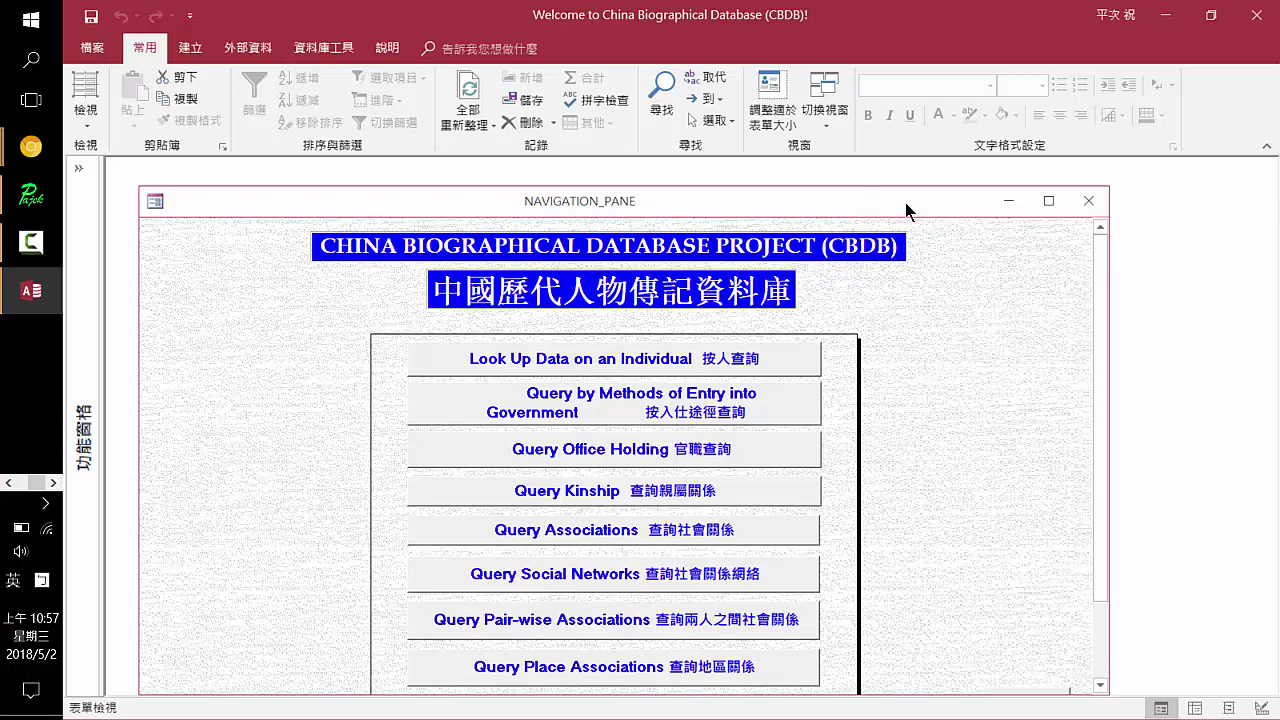
{"action": "double_click", "coordinate": [757, 192]}
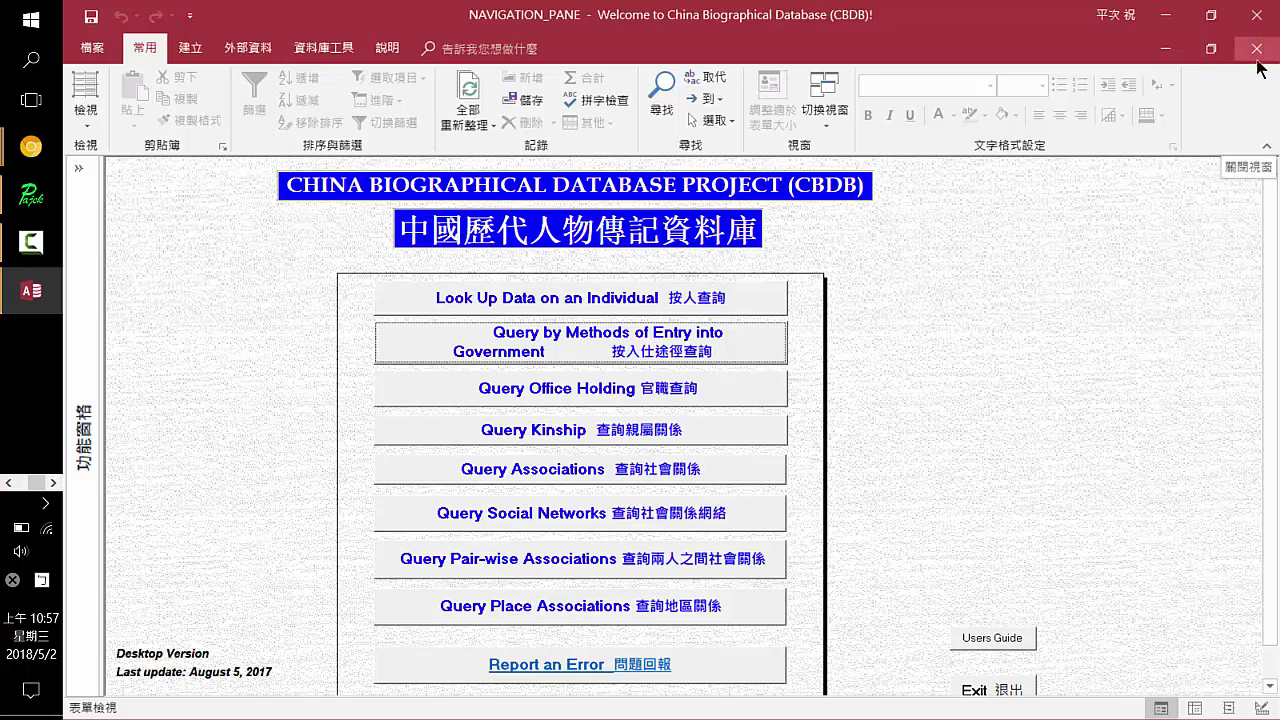
Open the individual lookup form (按人查詢) and search its Name field for "wang anshi"
{"action": "left_click", "coordinate": [695, 296]}
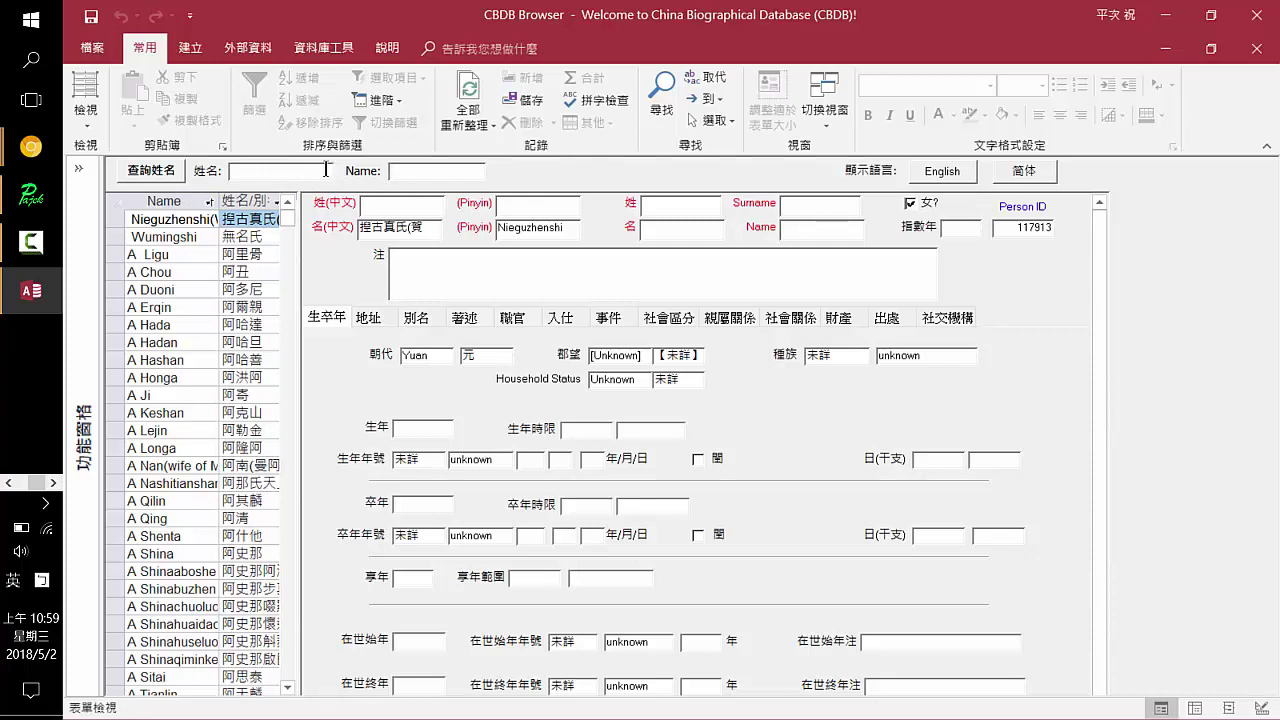
{"action": "type", "text": "wang anshi"}
{"action": "key", "text": "Return"}
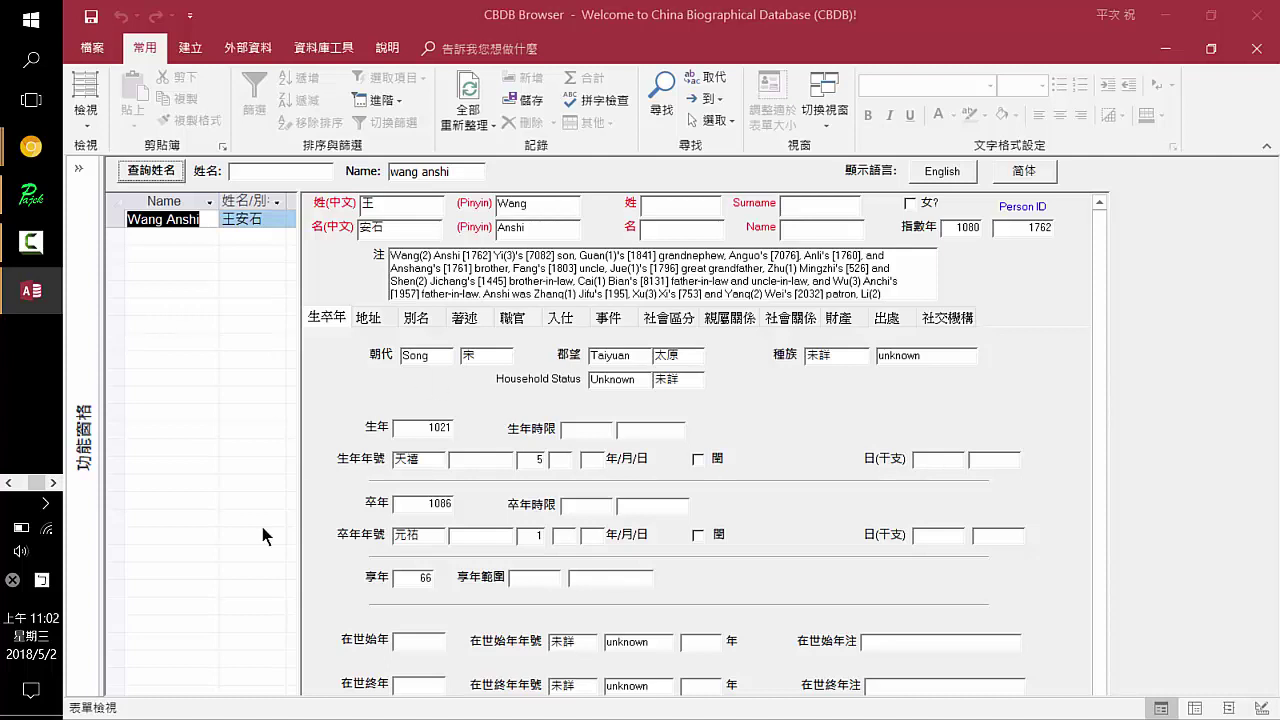
{"action": "left_click", "coordinate": [8, 482]}
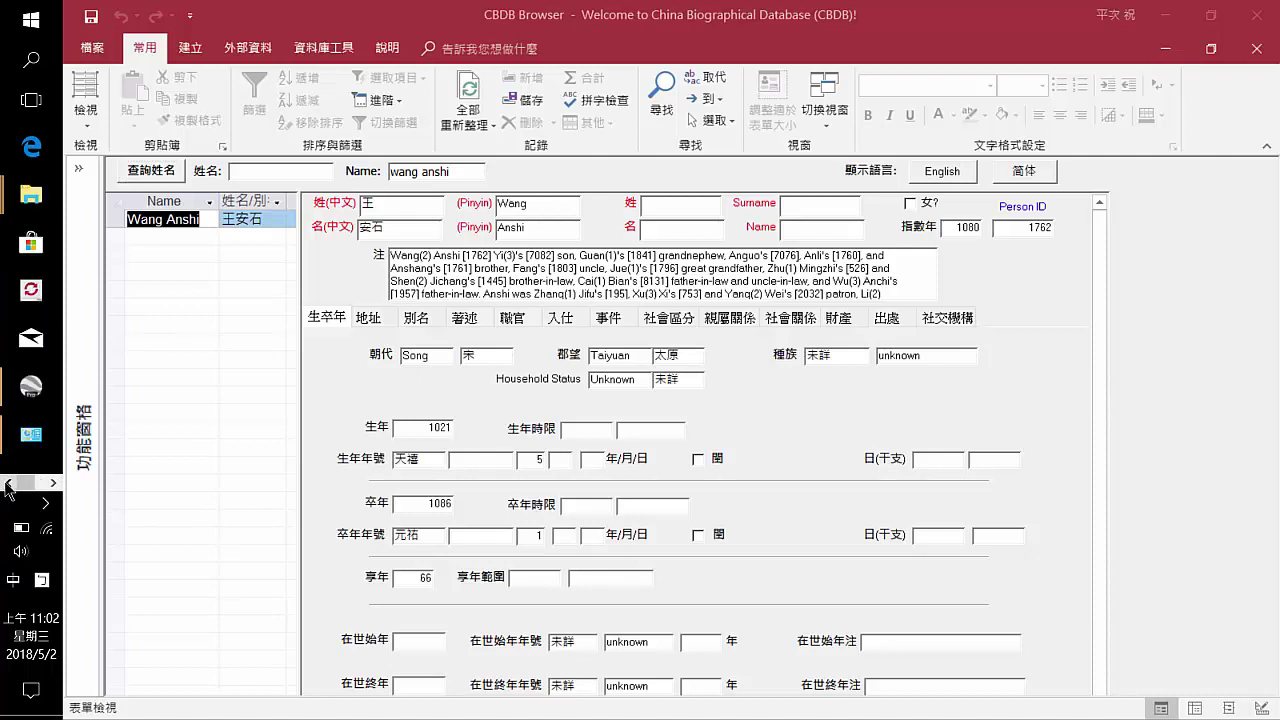
{"action": "left_click", "coordinate": [53, 484]}
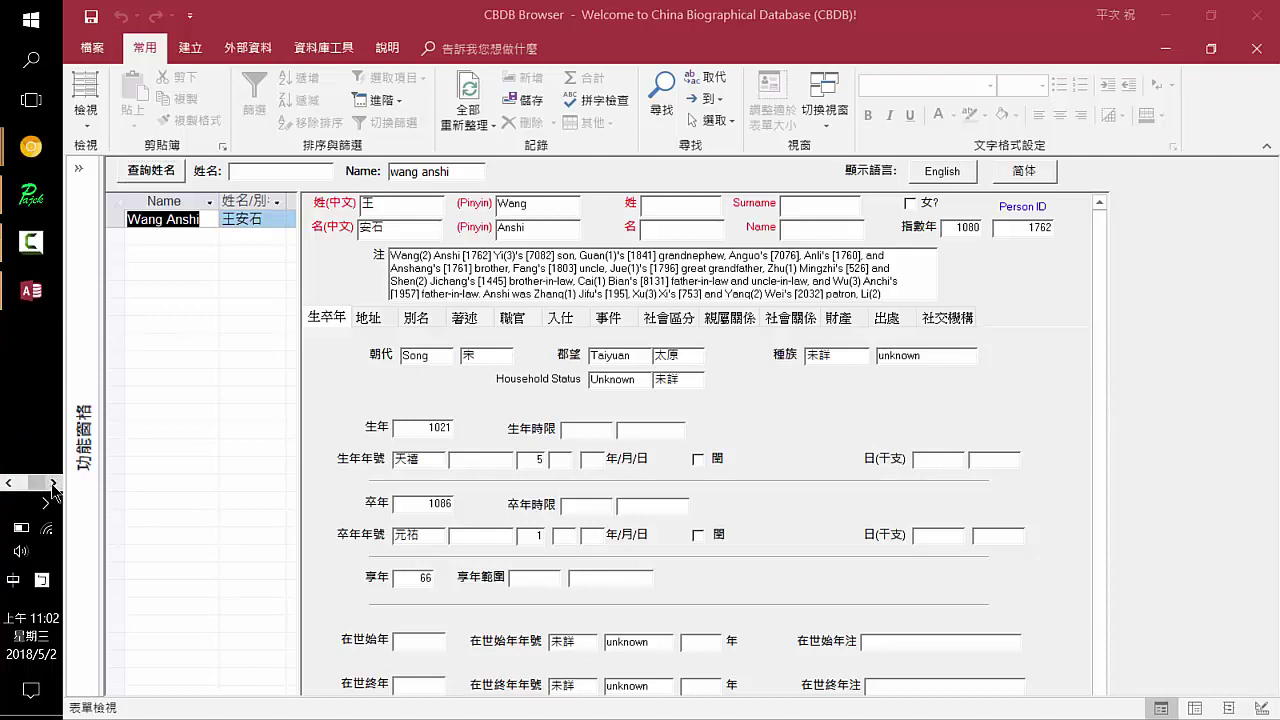
{"action": "left_click", "coordinate": [9, 483]}
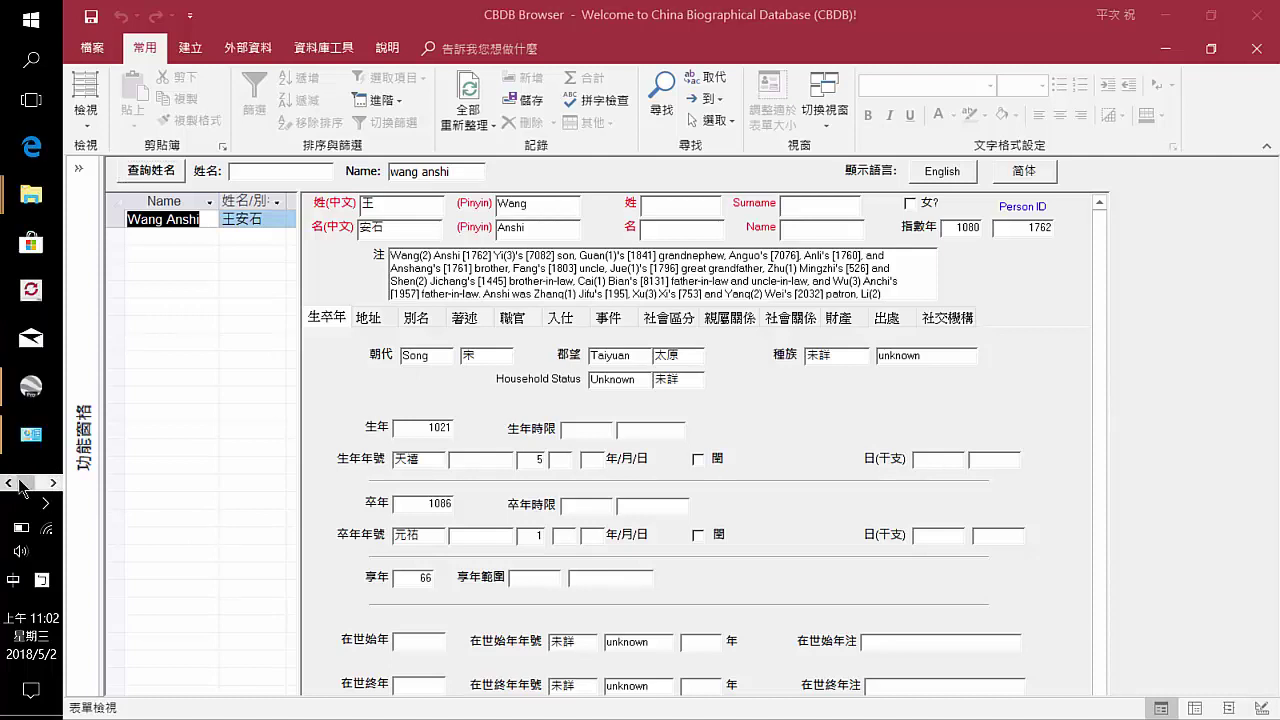
{"action": "left_click", "coordinate": [53, 483]}
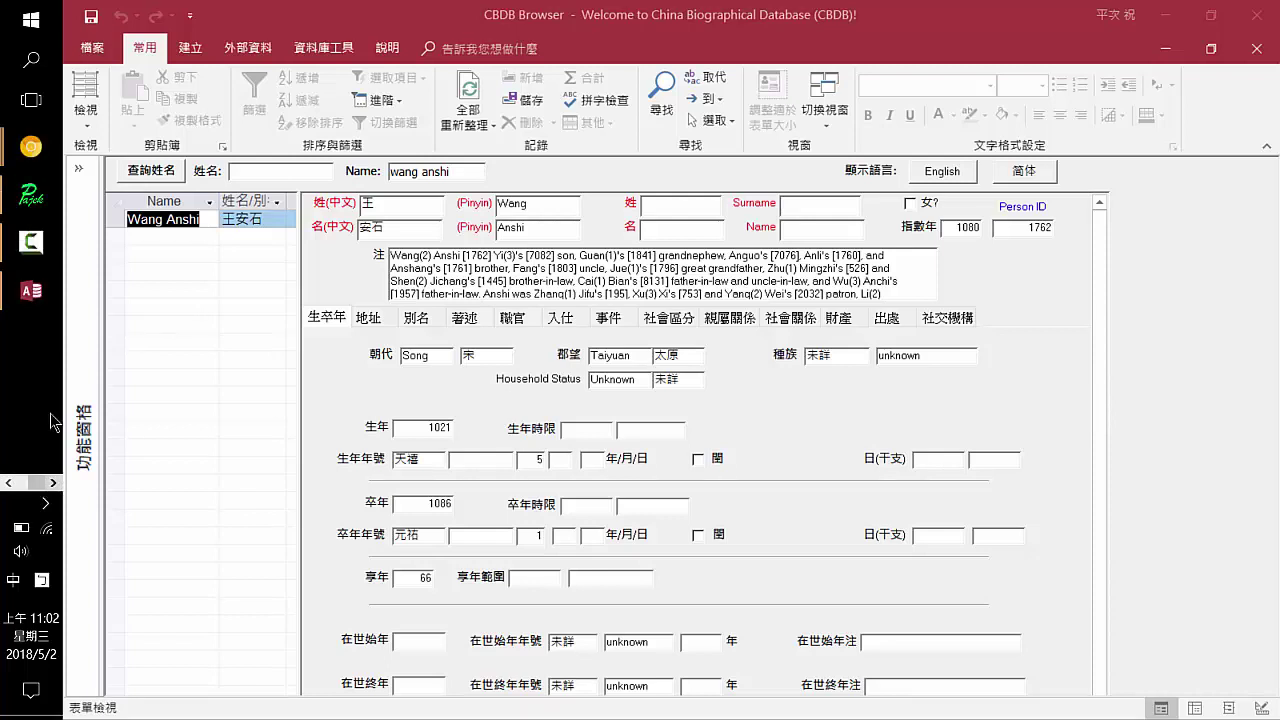
{"action": "left_click", "coordinate": [31, 242]}
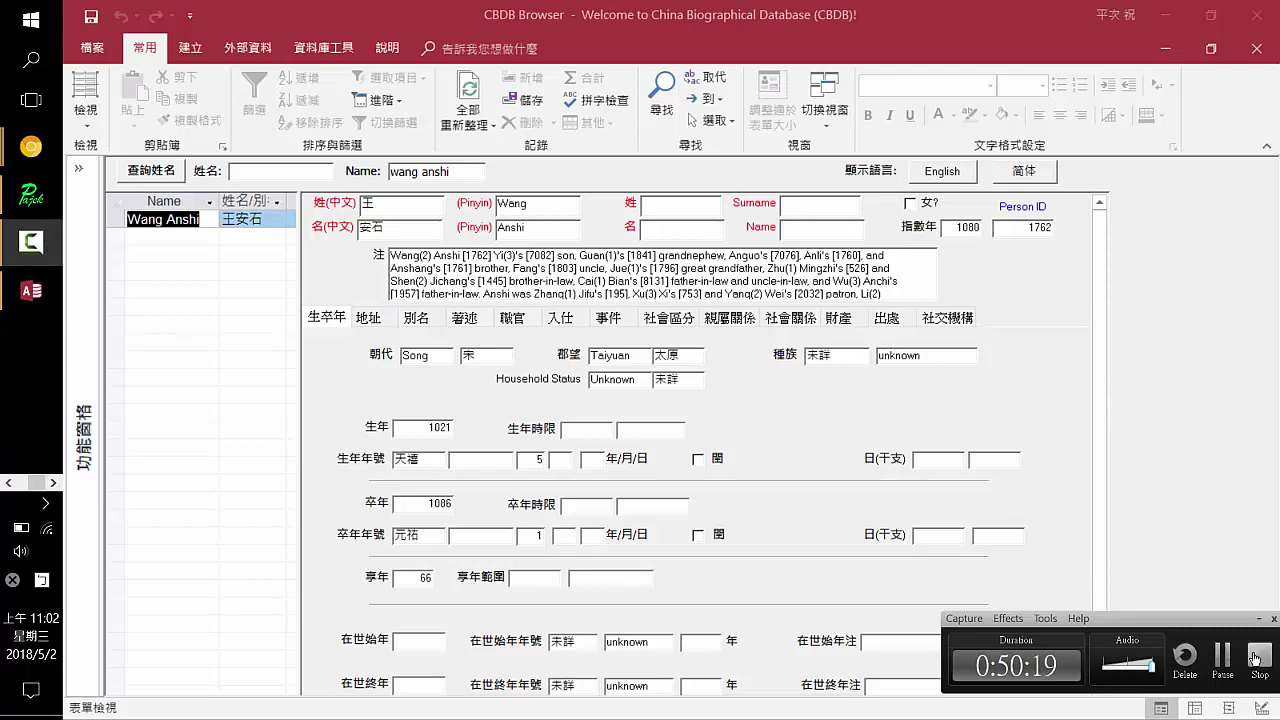
{"action": "left_click", "coordinate": [1224, 655]}
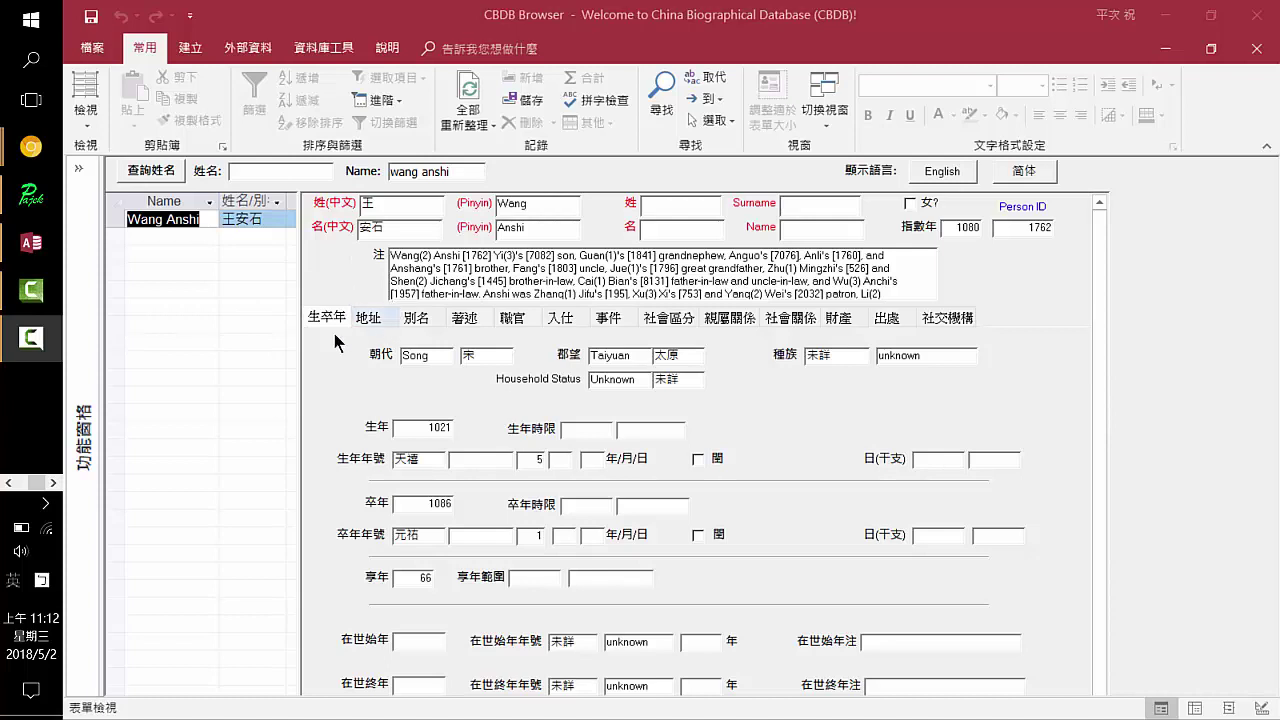
Examine Wang Anshi's address (地址) record and look through his alternative names (別名)
{"action": "left_click", "coordinate": [367, 318]}
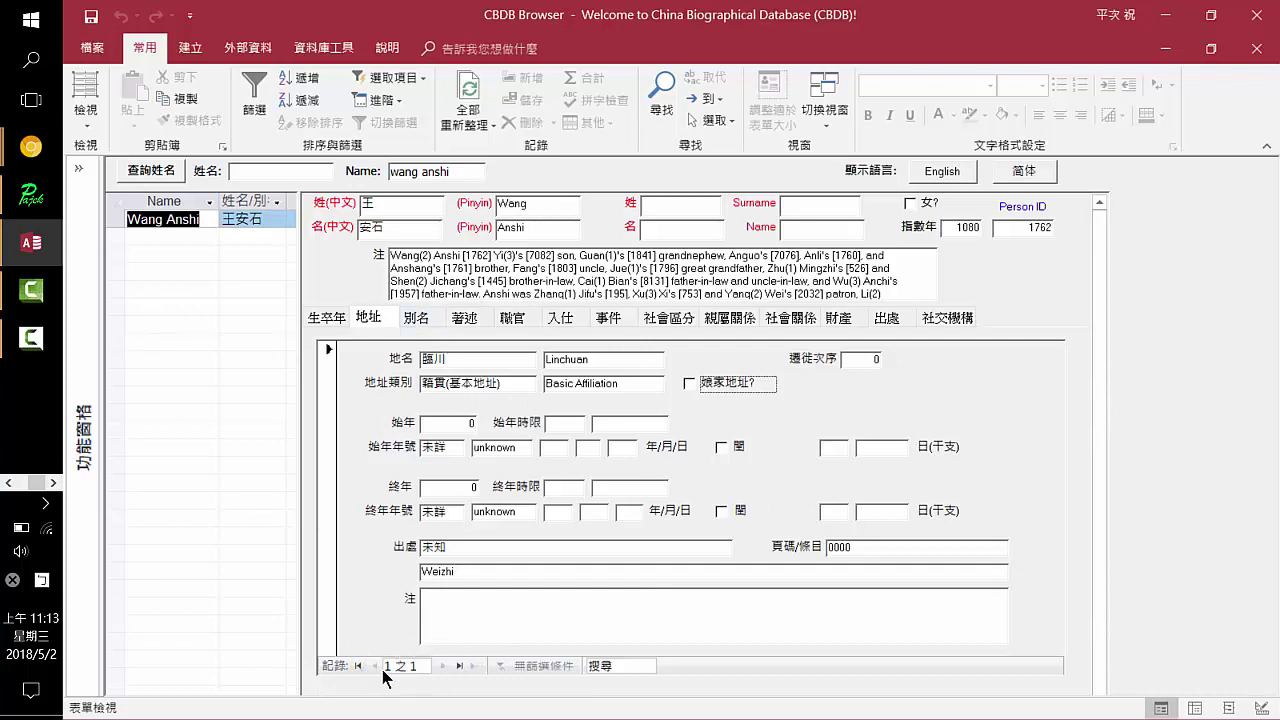
{"action": "left_click", "coordinate": [430, 318]}
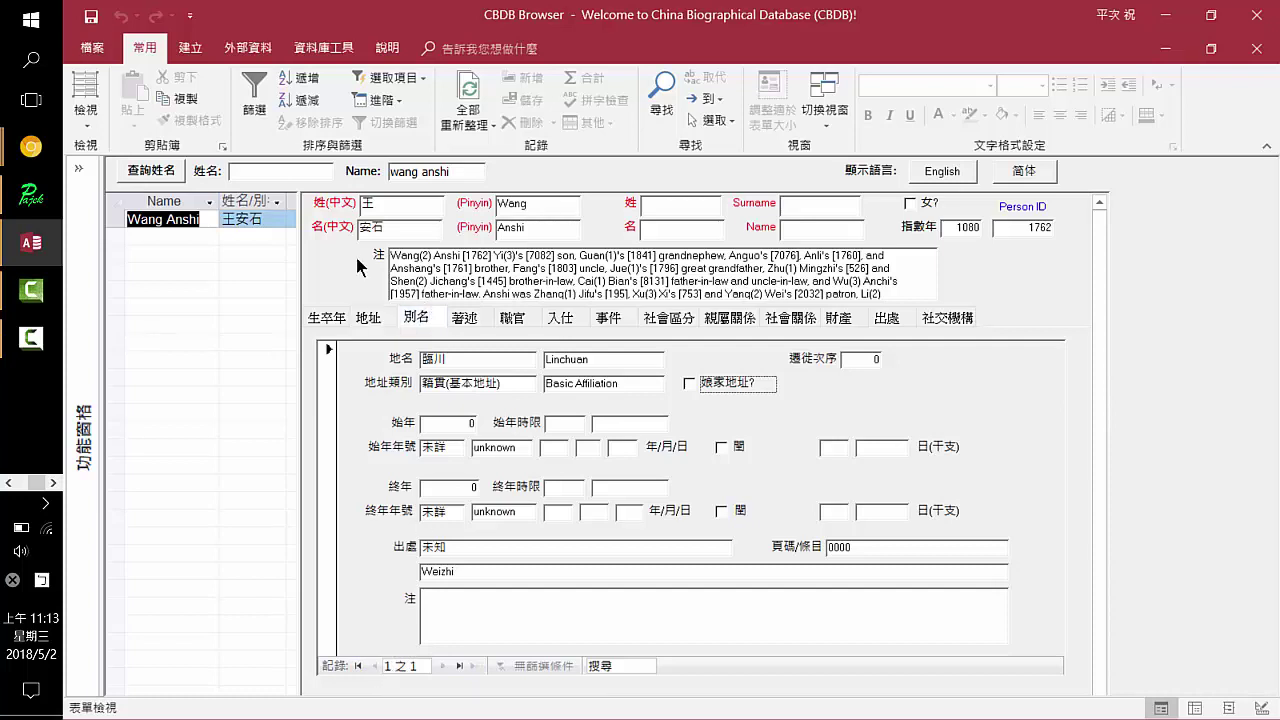
{"action": "scroll", "coordinate": [519, 480], "scroll_direction": "down", "scroll_amount": 5}
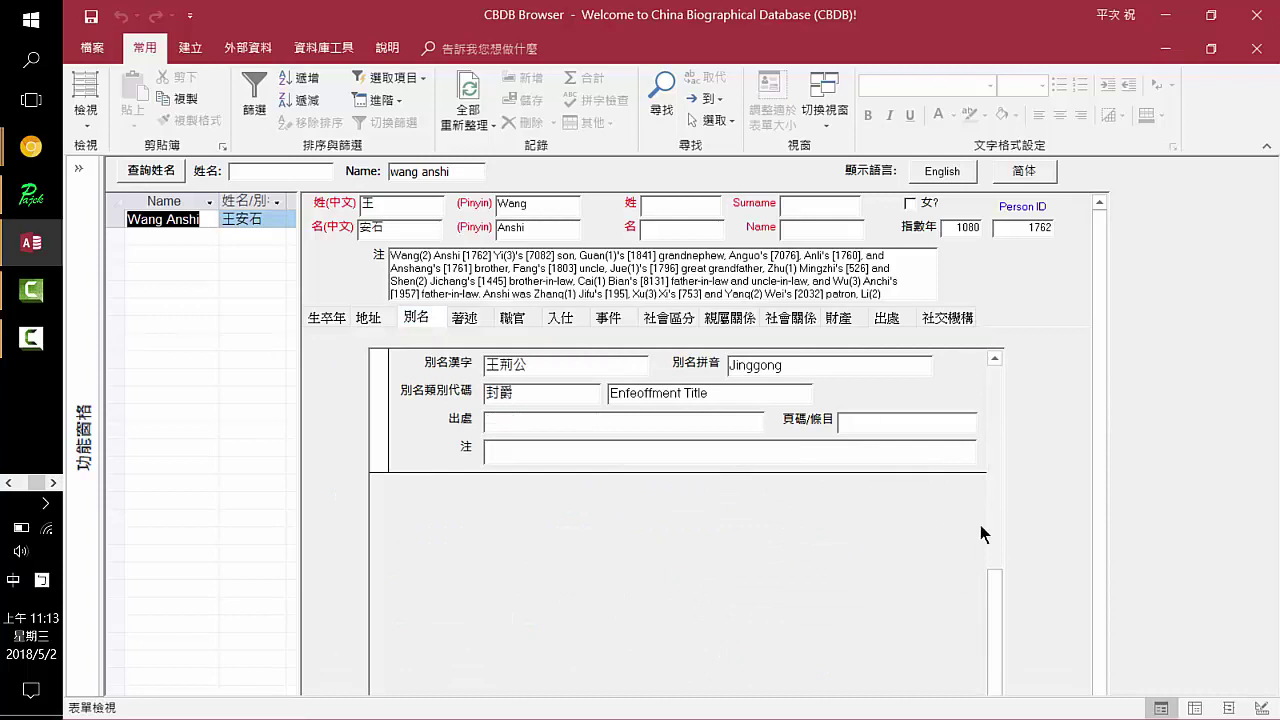
{"action": "scroll", "coordinate": [1105, 430], "scroll_direction": "down", "scroll_amount": 1}
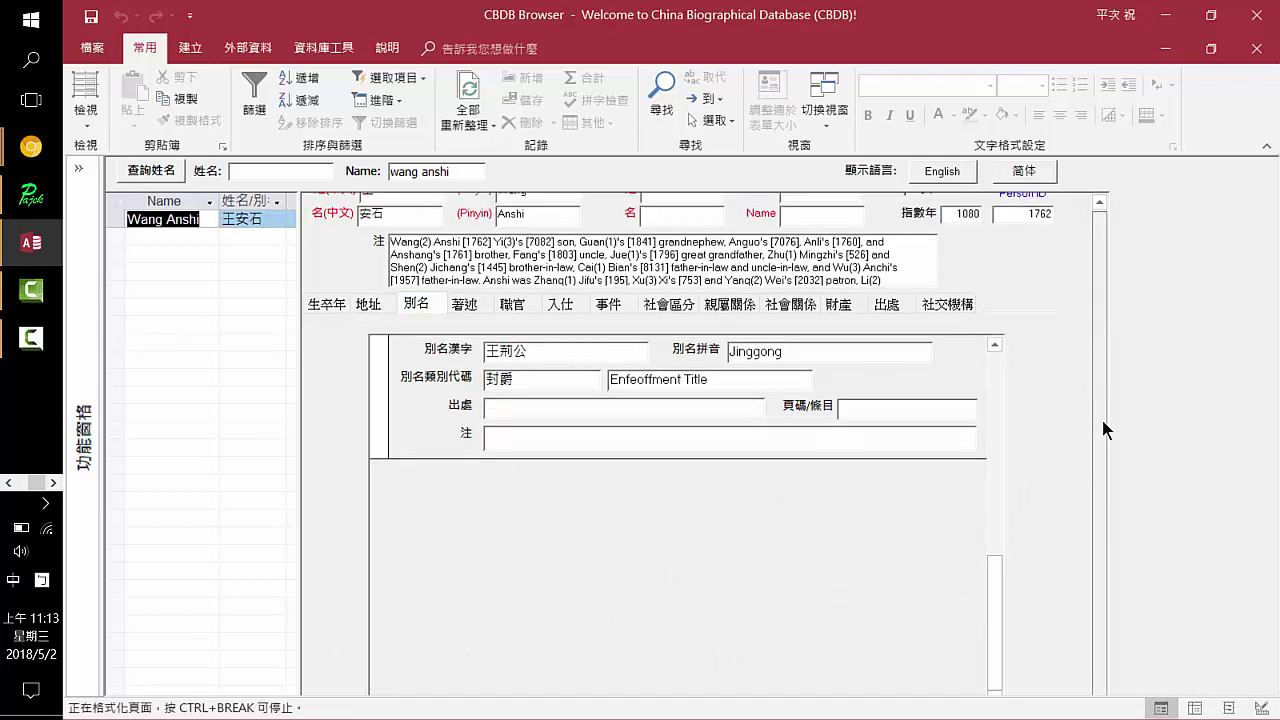
{"action": "scroll", "coordinate": [1104, 430], "scroll_direction": "down", "scroll_amount": 1}
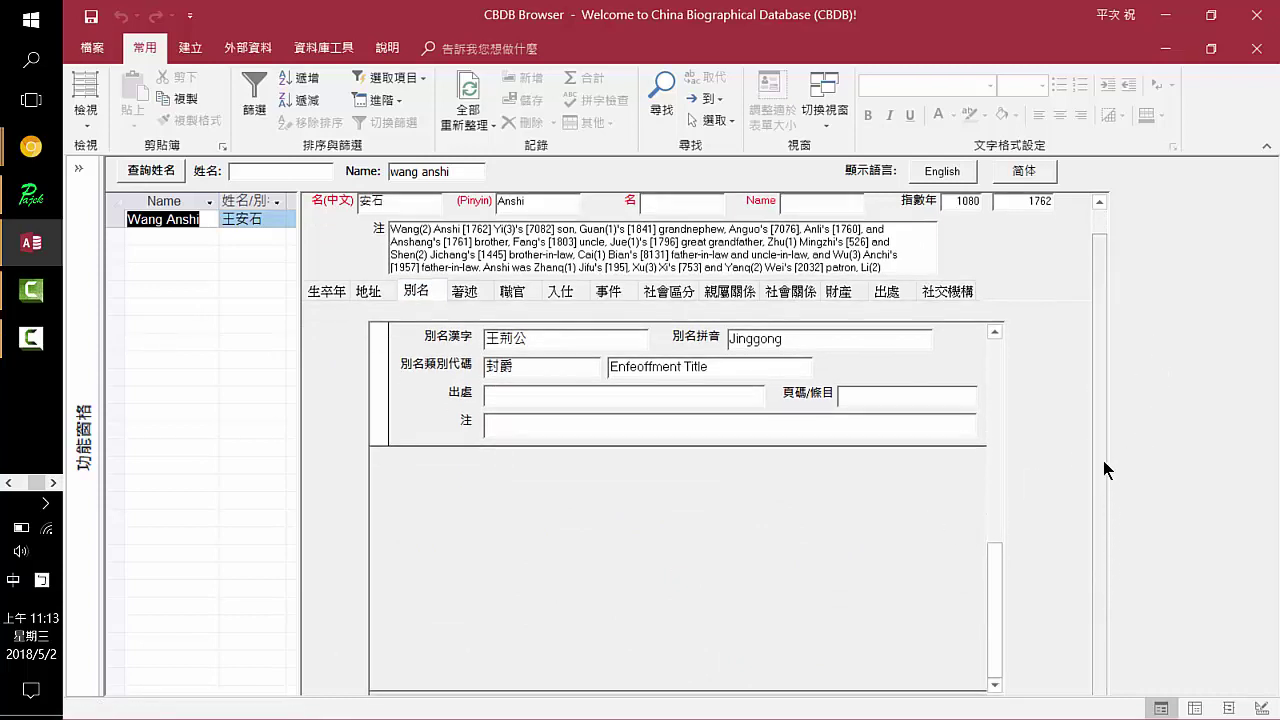
{"action": "scroll", "coordinate": [1095, 262], "scroll_direction": "up", "scroll_amount": 2}
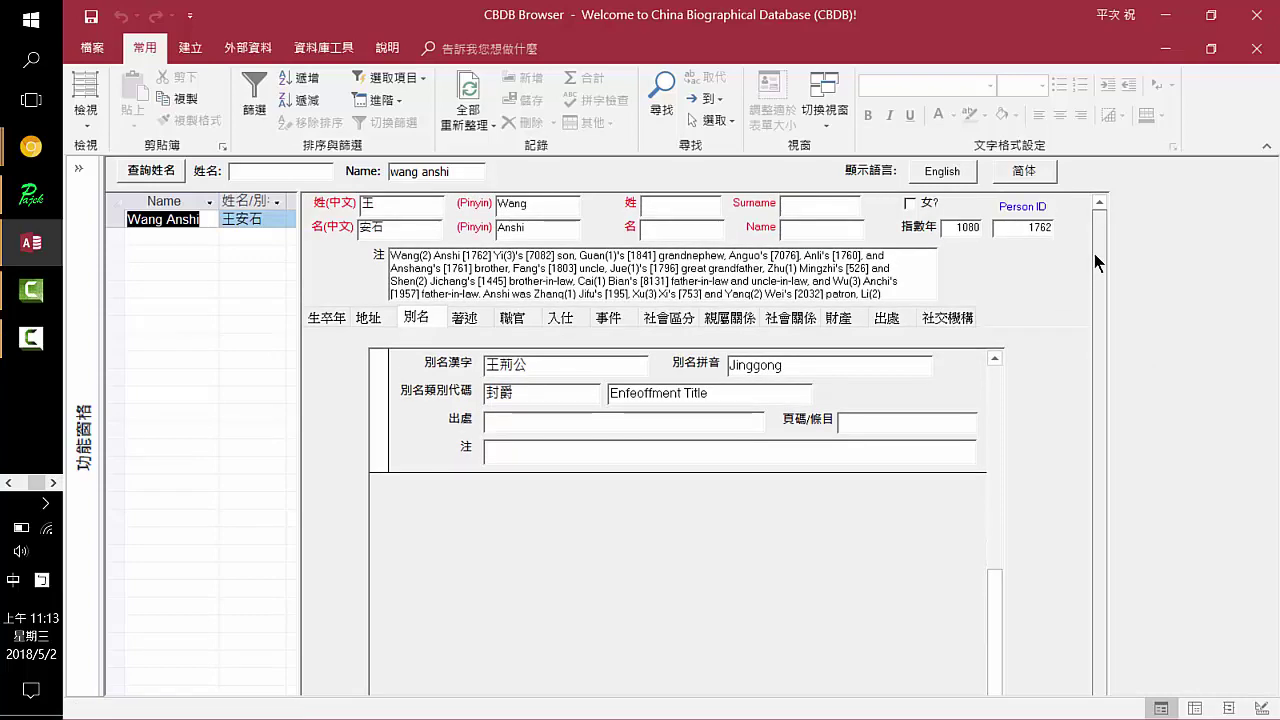
{"action": "scroll", "coordinate": [1095, 262], "scroll_direction": "down", "scroll_amount": 2}
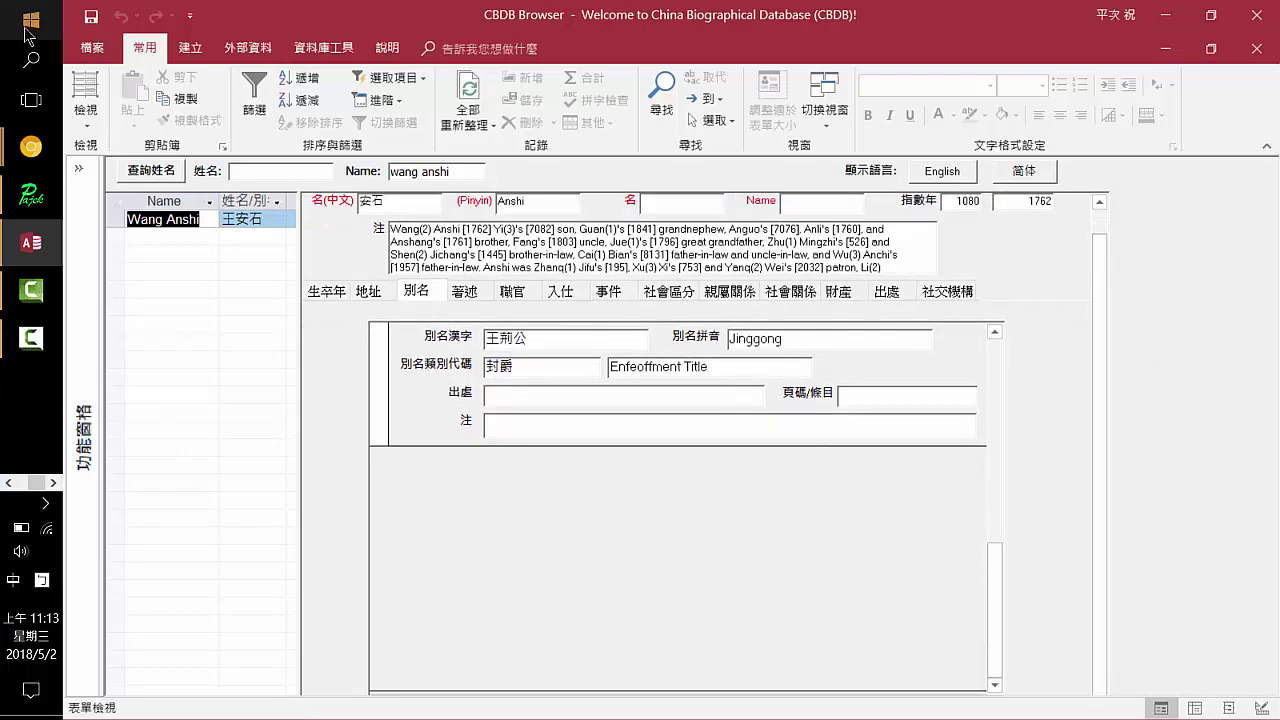
In Windows Settings, set the display scaling for text and apps to 125%, and close Settings
{"action": "left_click", "coordinate": [27, 30]}
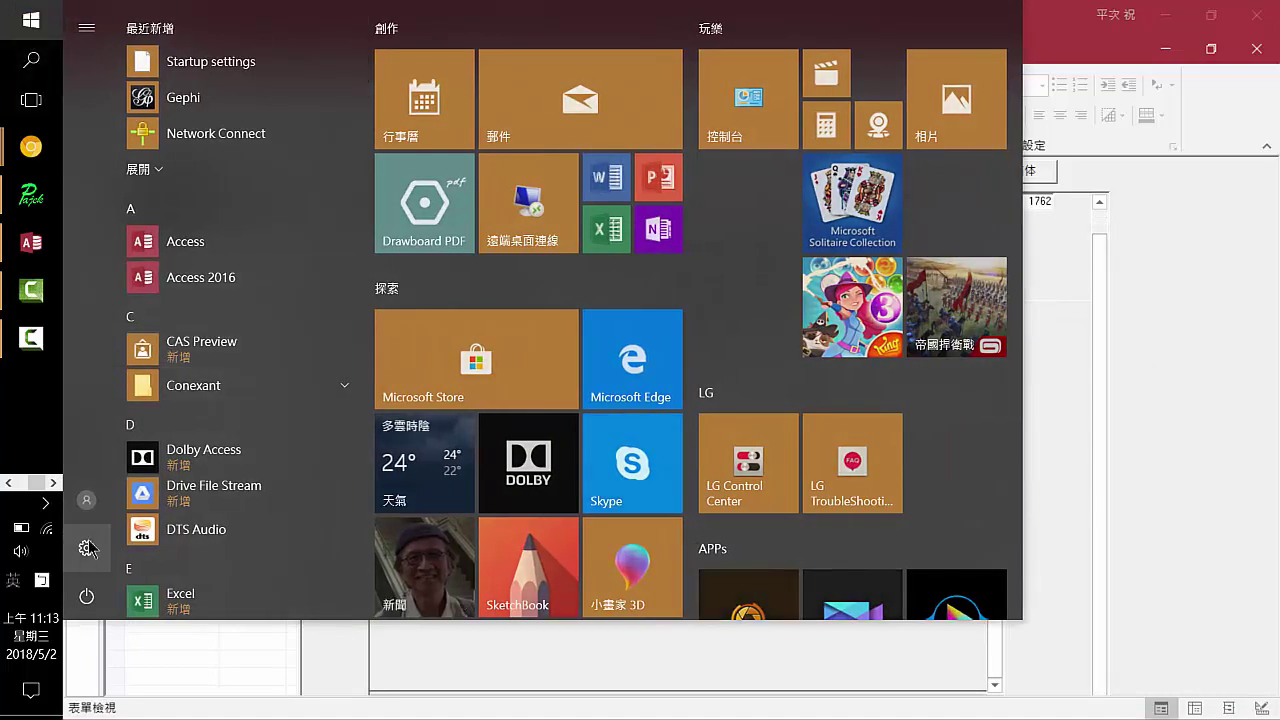
{"action": "left_click", "coordinate": [87, 548]}
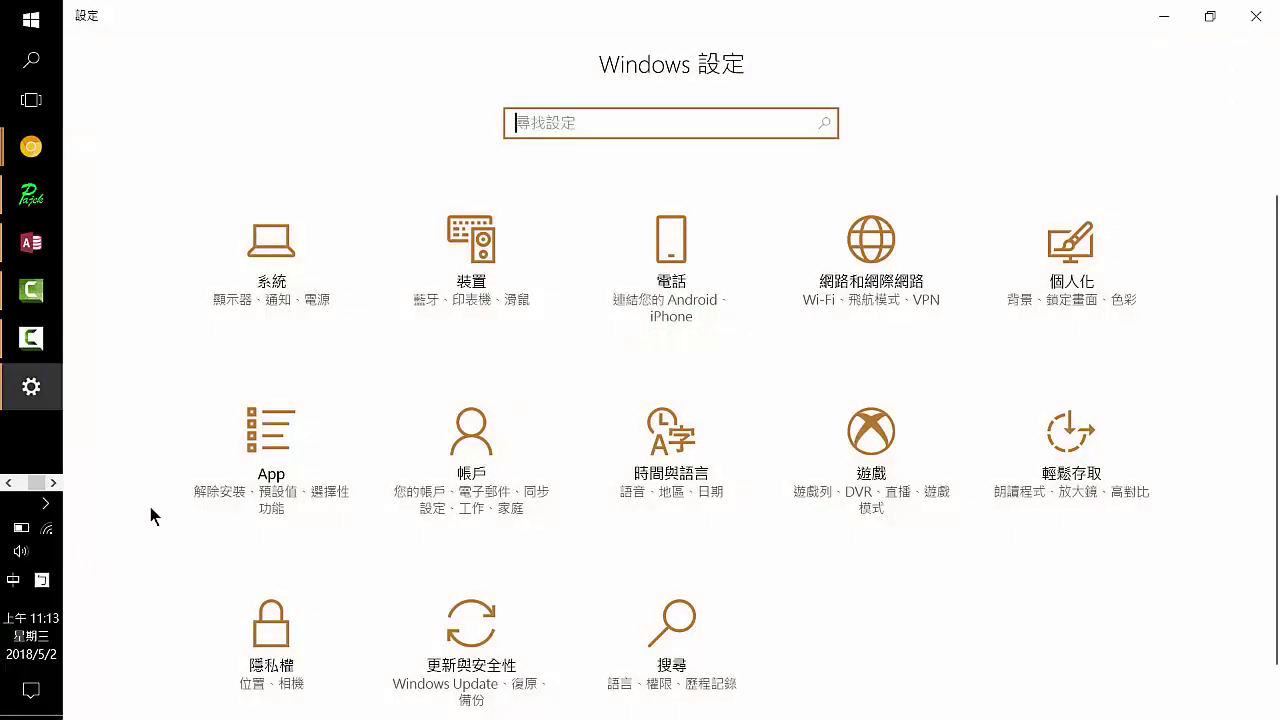
{"action": "left_click", "coordinate": [287, 268]}
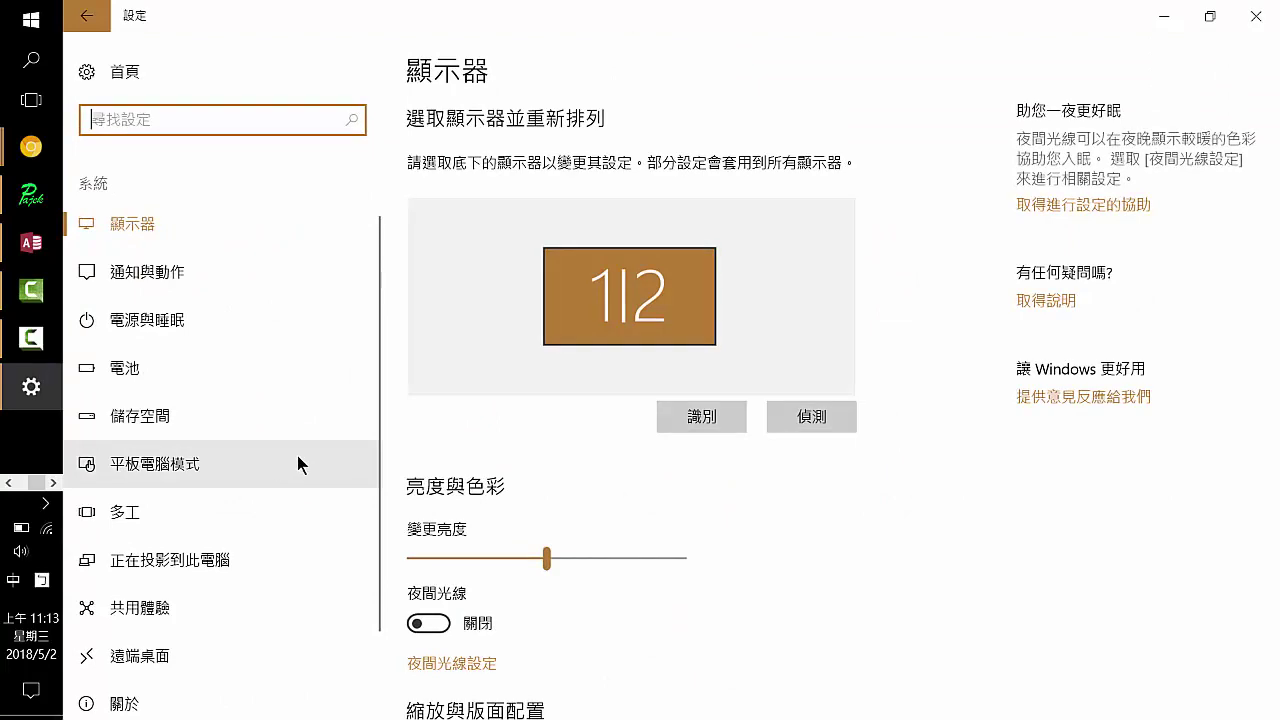
{"action": "scroll", "coordinate": [669, 490], "scroll_direction": "down", "scroll_amount": 3}
{"action": "scroll", "coordinate": [669, 494], "scroll_direction": "down", "scroll_amount": 3}
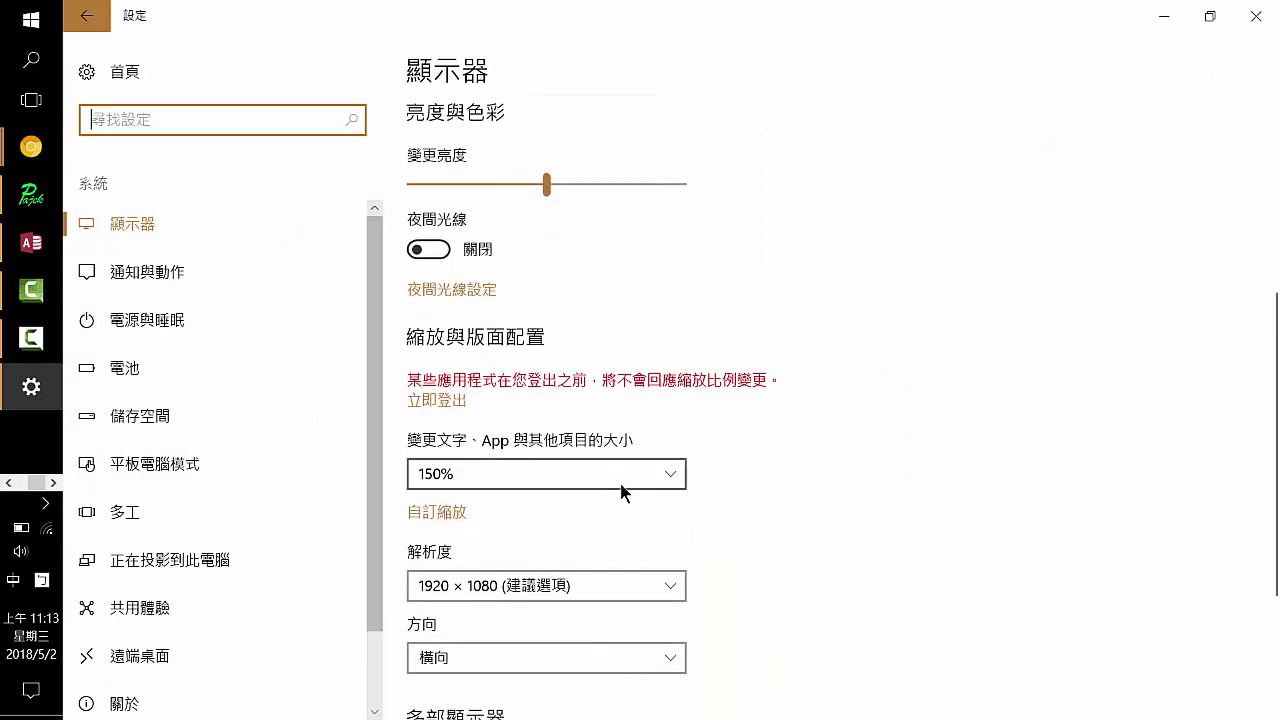
{"action": "left_click", "coordinate": [622, 476]}
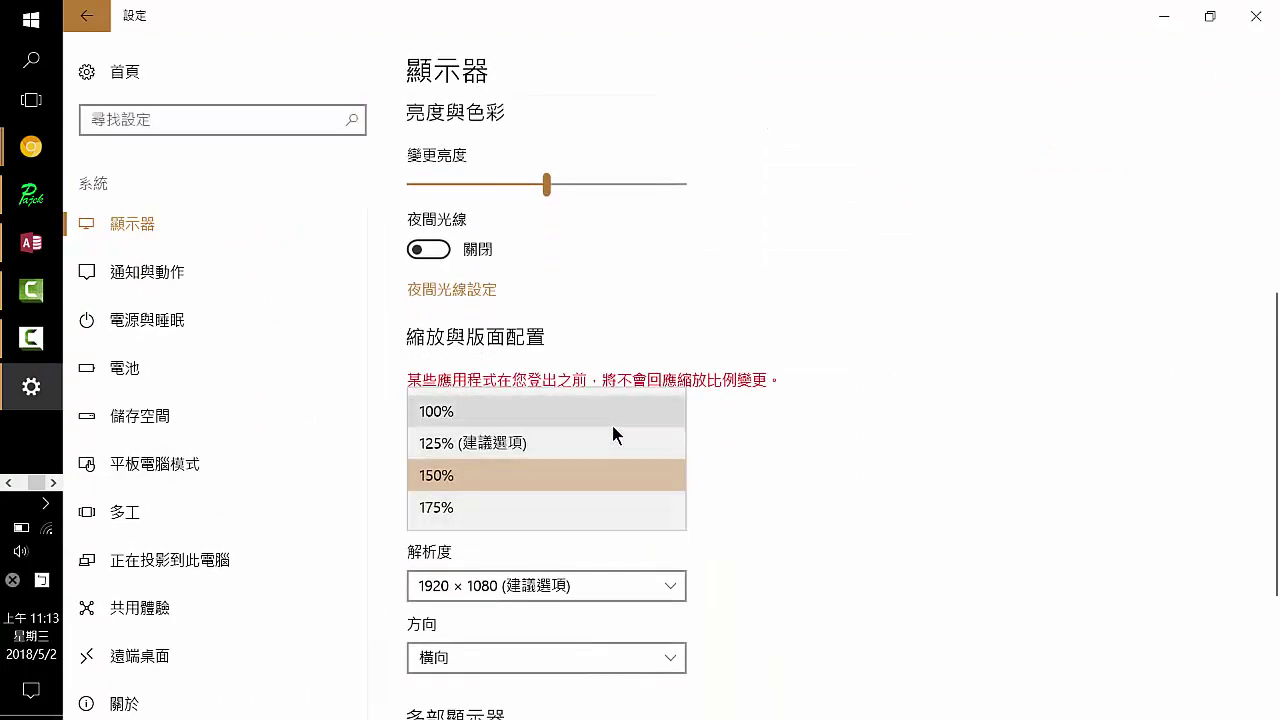
{"action": "left_click", "coordinate": [610, 443]}
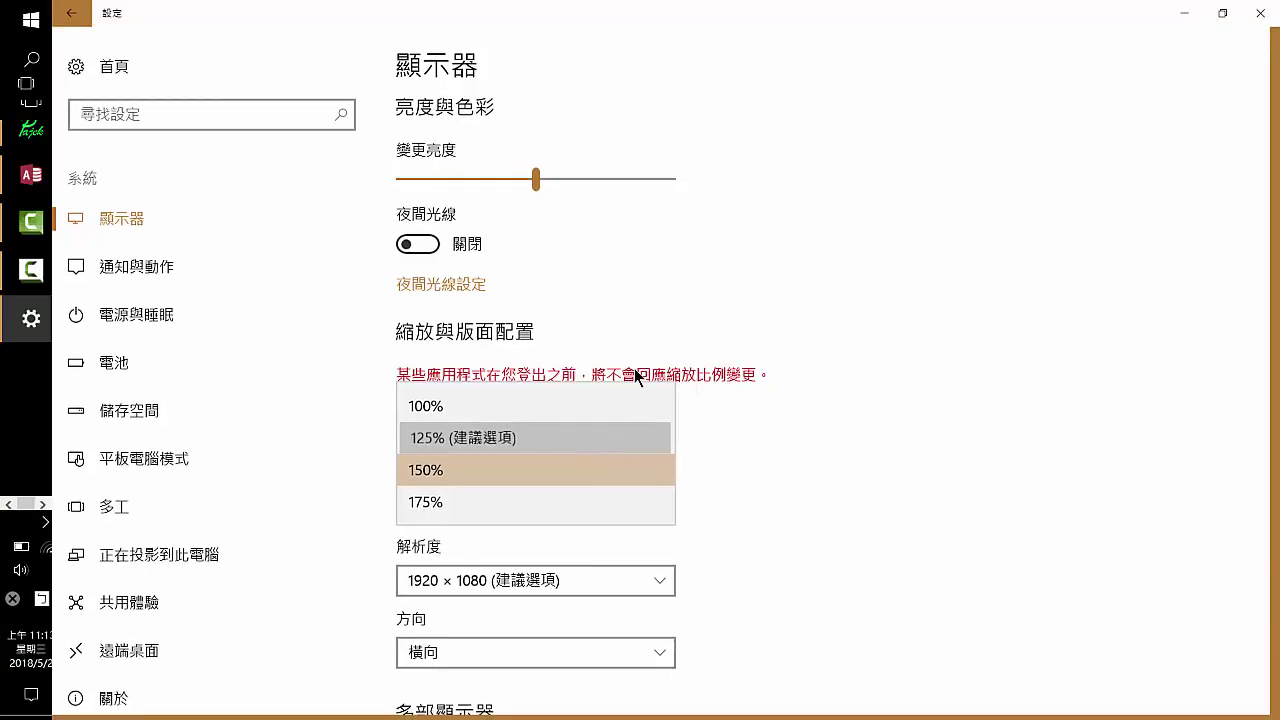
{"action": "left_click", "coordinate": [1259, 13]}
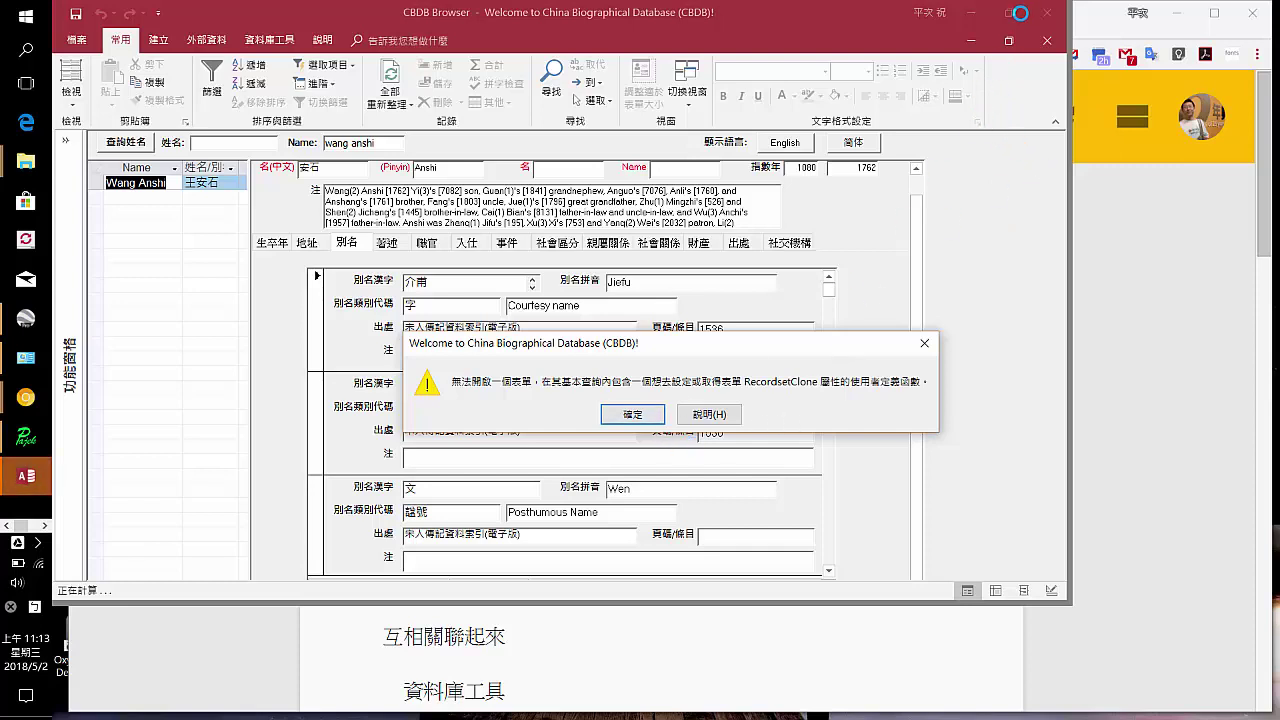
Dismiss the repeated form error messages in Access and cancel the problem report to Microsoft
{"action": "left_click", "coordinate": [631, 416]}
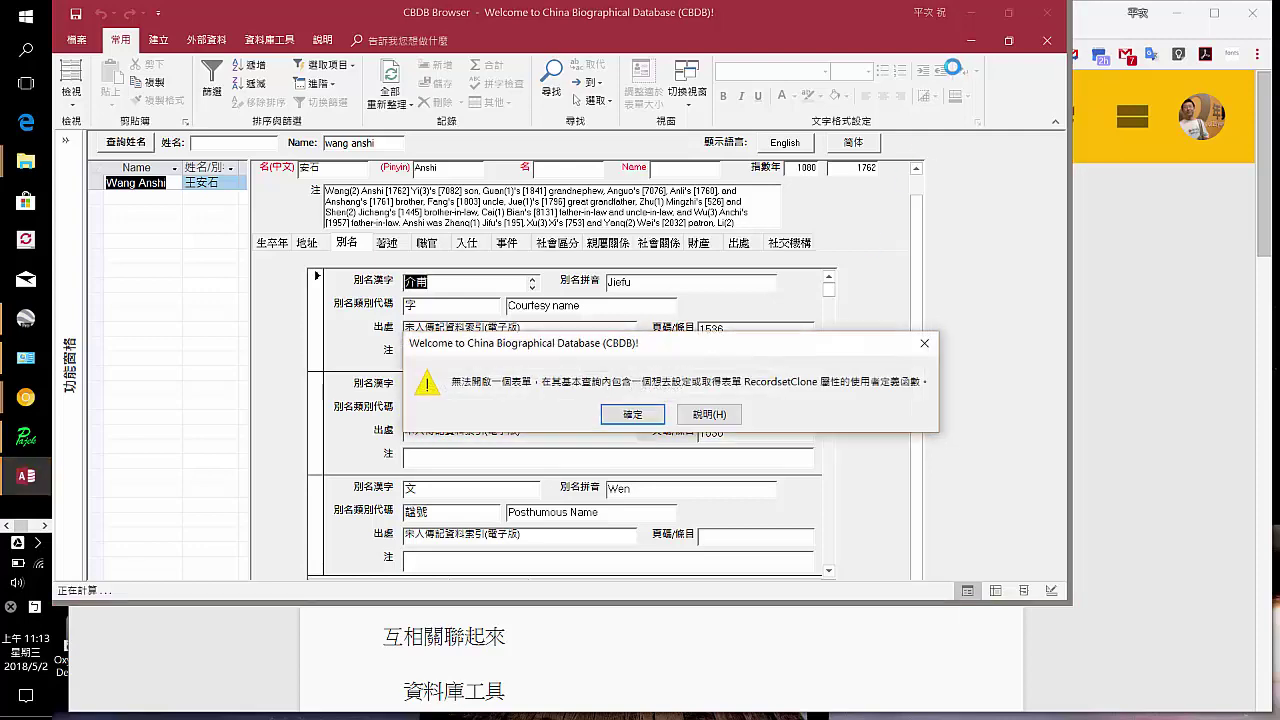
{"action": "left_click", "coordinate": [632, 414]}
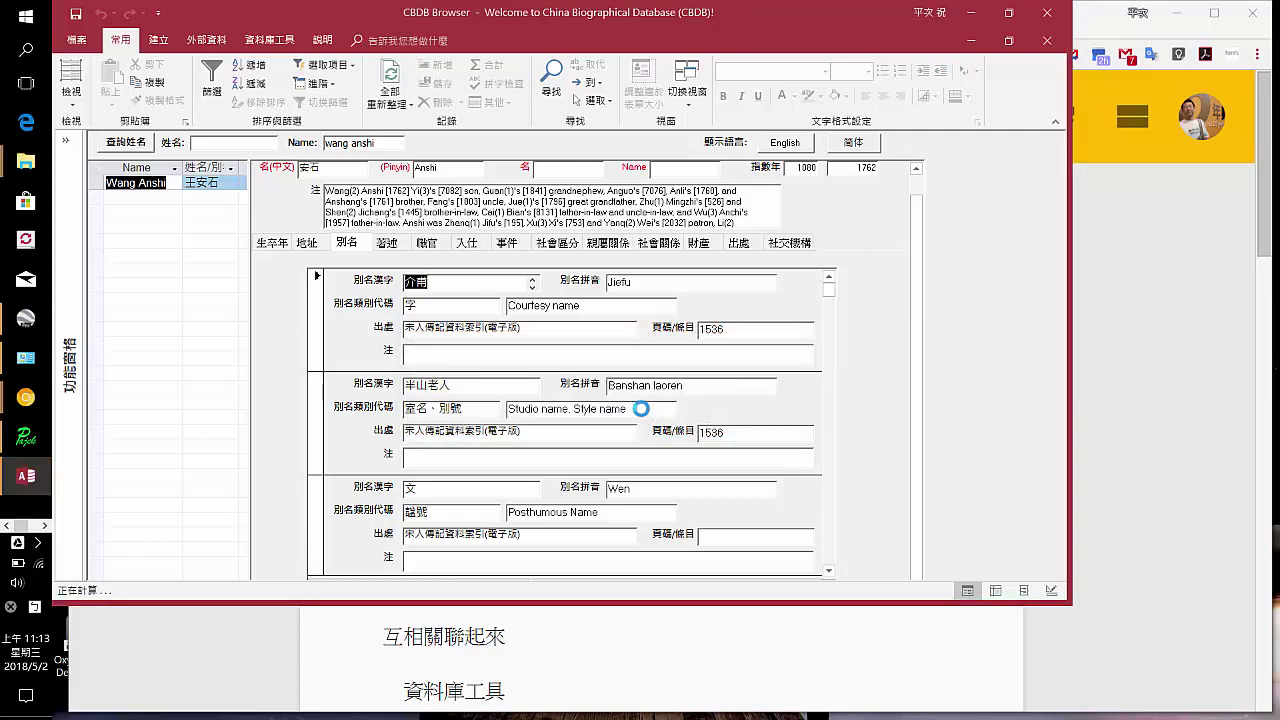
{"action": "left_click", "coordinate": [643, 414]}
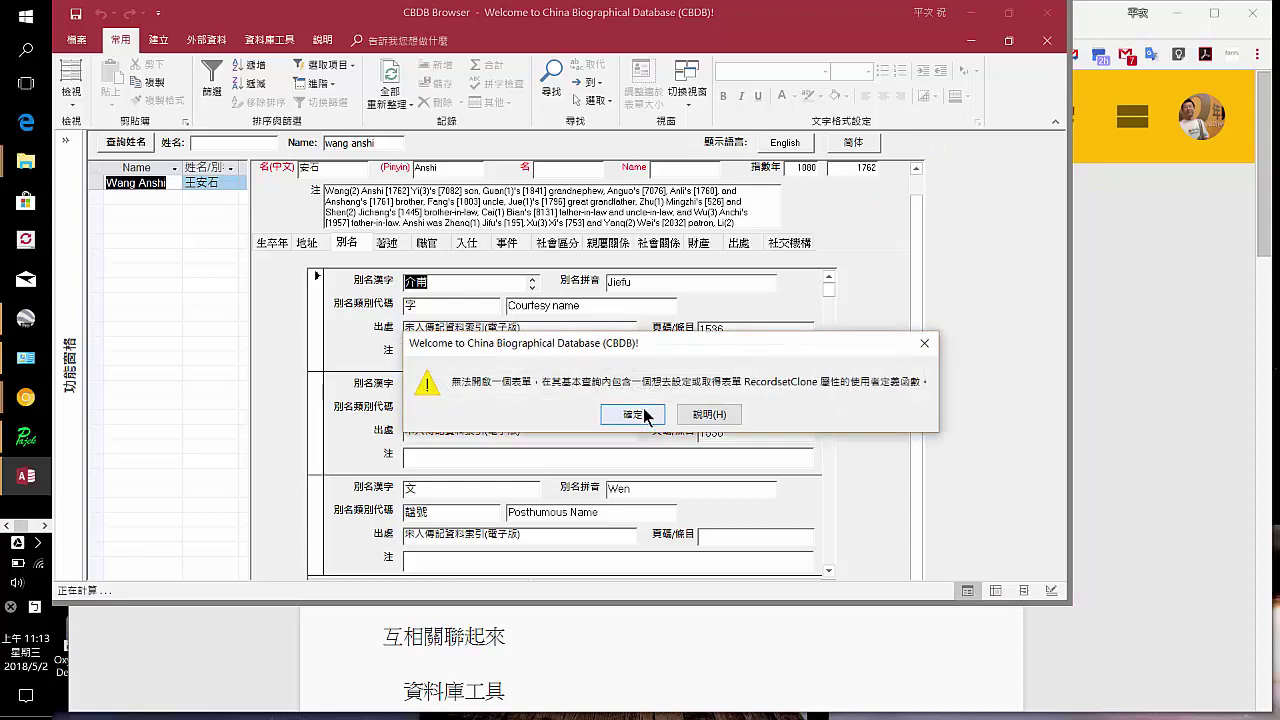
{"action": "left_click", "coordinate": [643, 414]}
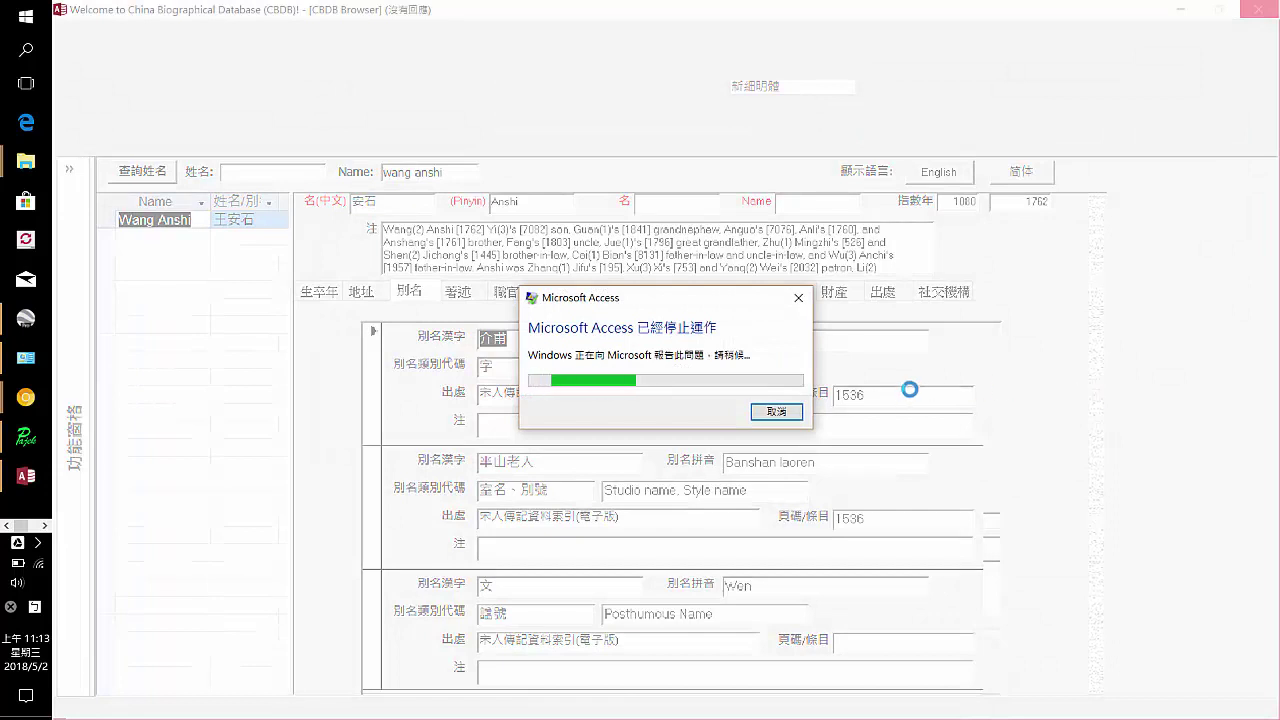
{"action": "left_click", "coordinate": [776, 413]}
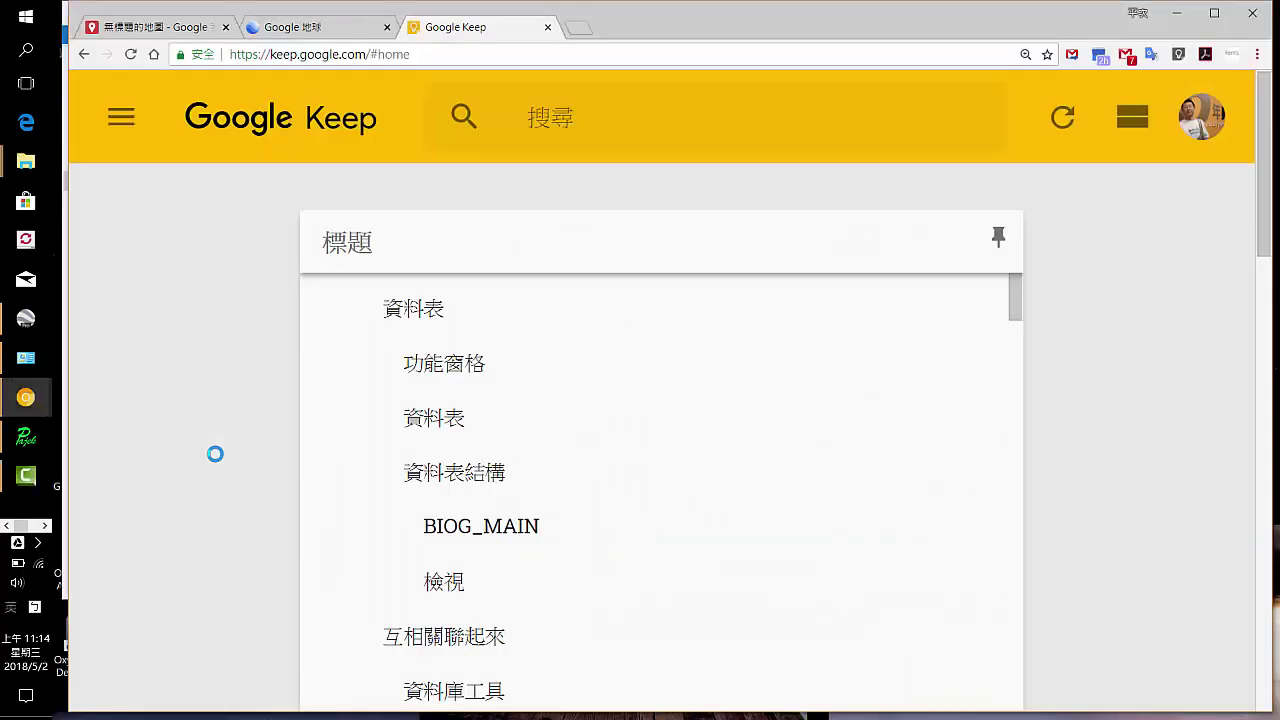
Minimize the Google Keep and CBDB2 folder windows, bring up the D:\2018-05-02 CBDB\CBDB folder in File Explorer, and clear its file selection
{"action": "left_click", "coordinate": [1176, 19]}
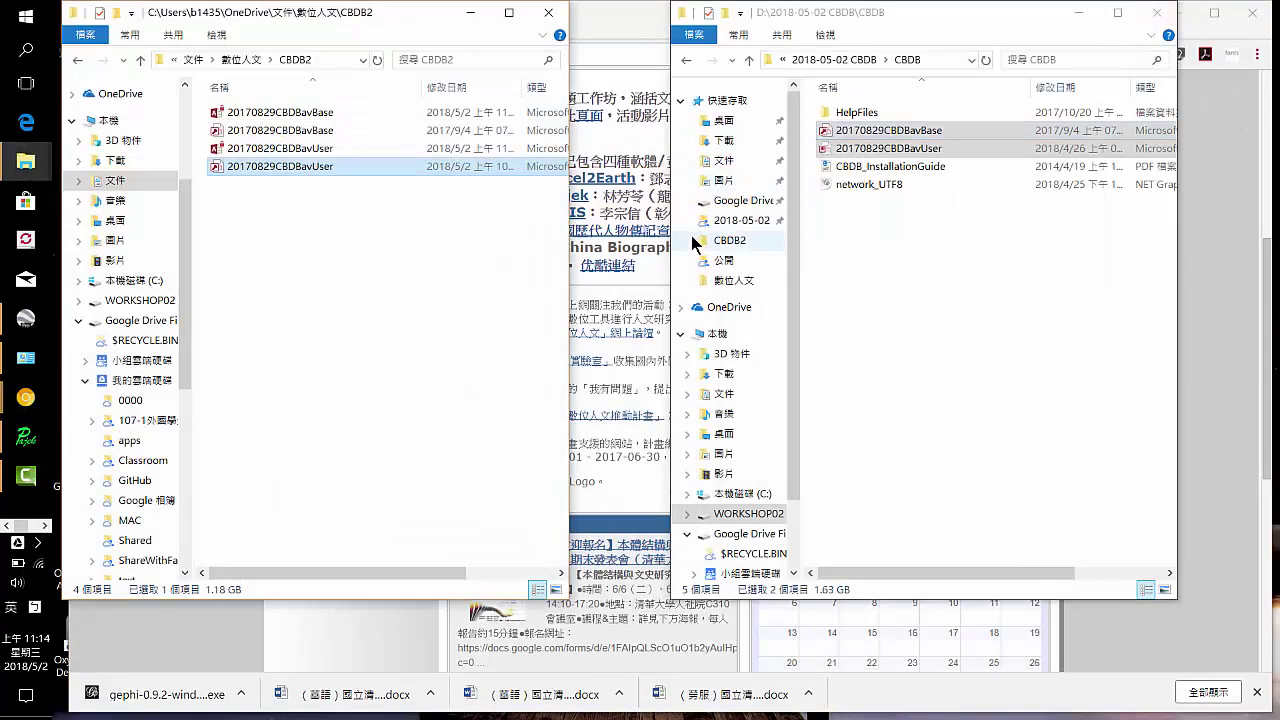
{"action": "left_click", "coordinate": [1078, 14]}
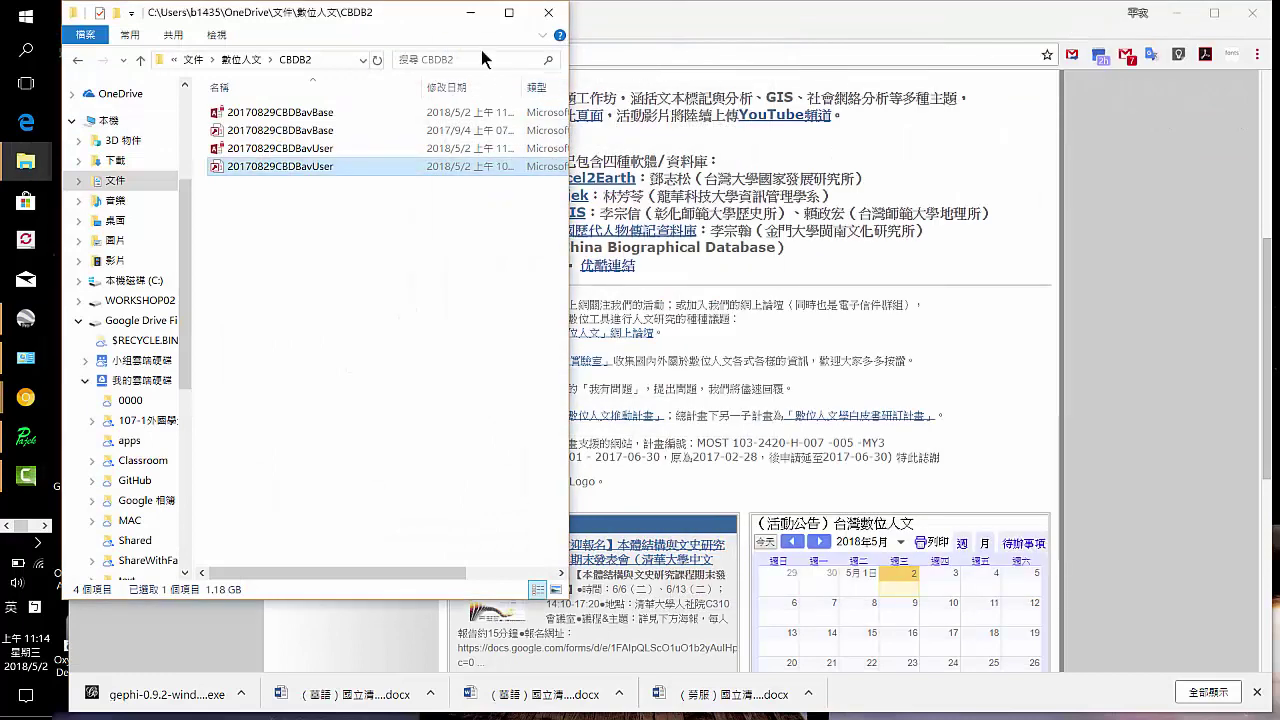
{"action": "left_click", "coordinate": [470, 14]}
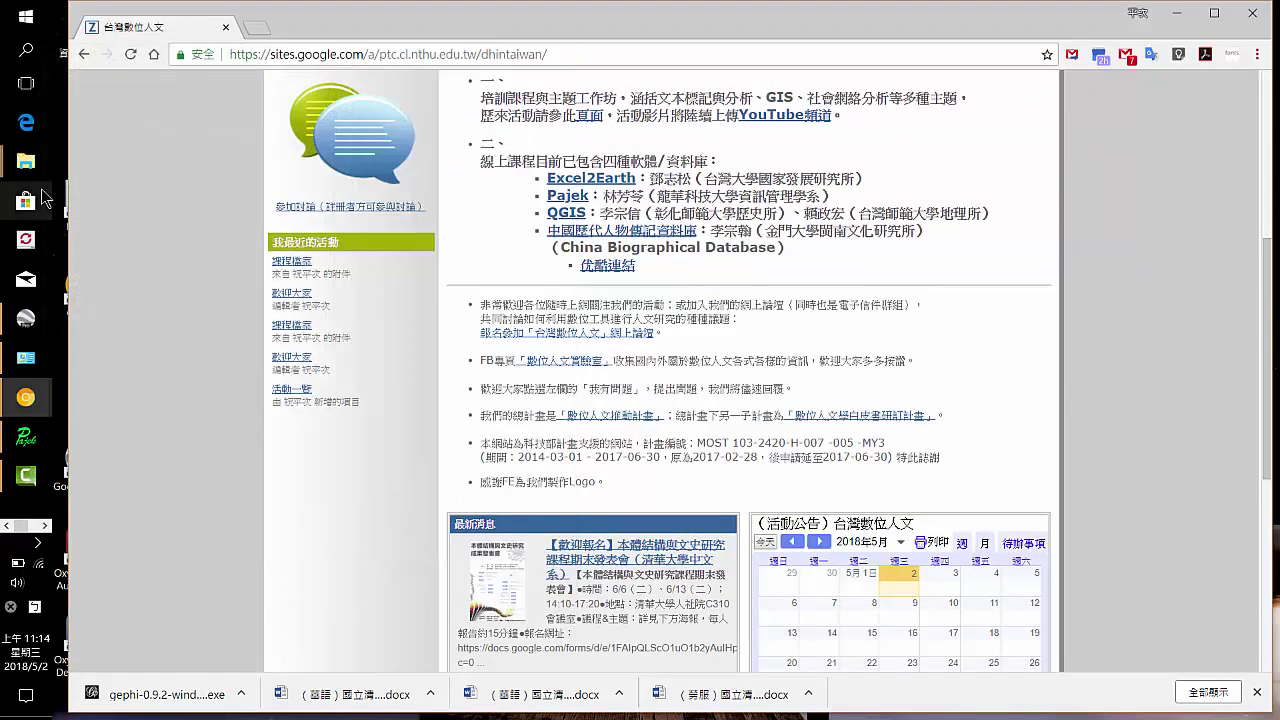
{"action": "mouse_move", "coordinate": [35, 170]}
{"action": "left_click", "coordinate": [144, 225]}
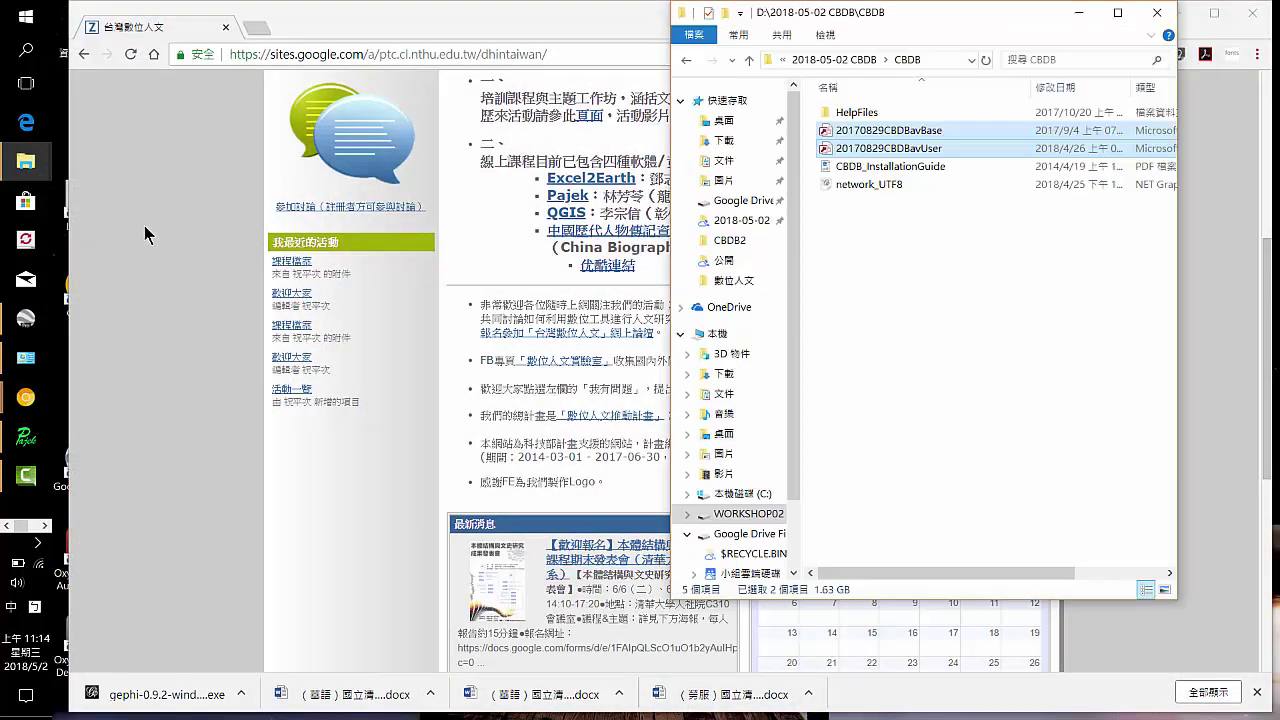
{"action": "left_click", "coordinate": [947, 262]}
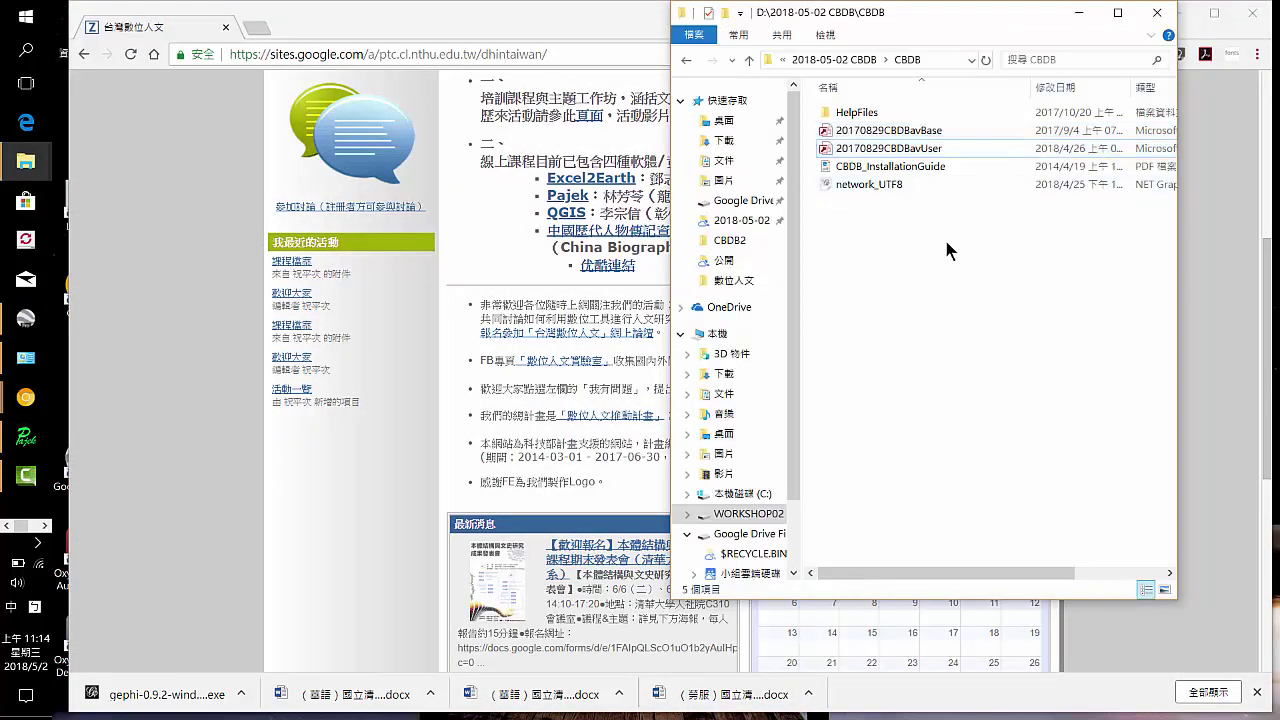
Open the 20170829CBDBavUser database, dismiss the Office activation prompt without entering a product key, and enable the database's blocked content
{"action": "left_click", "coordinate": [929, 151]}
{"action": "double_click", "coordinate": [929, 150]}
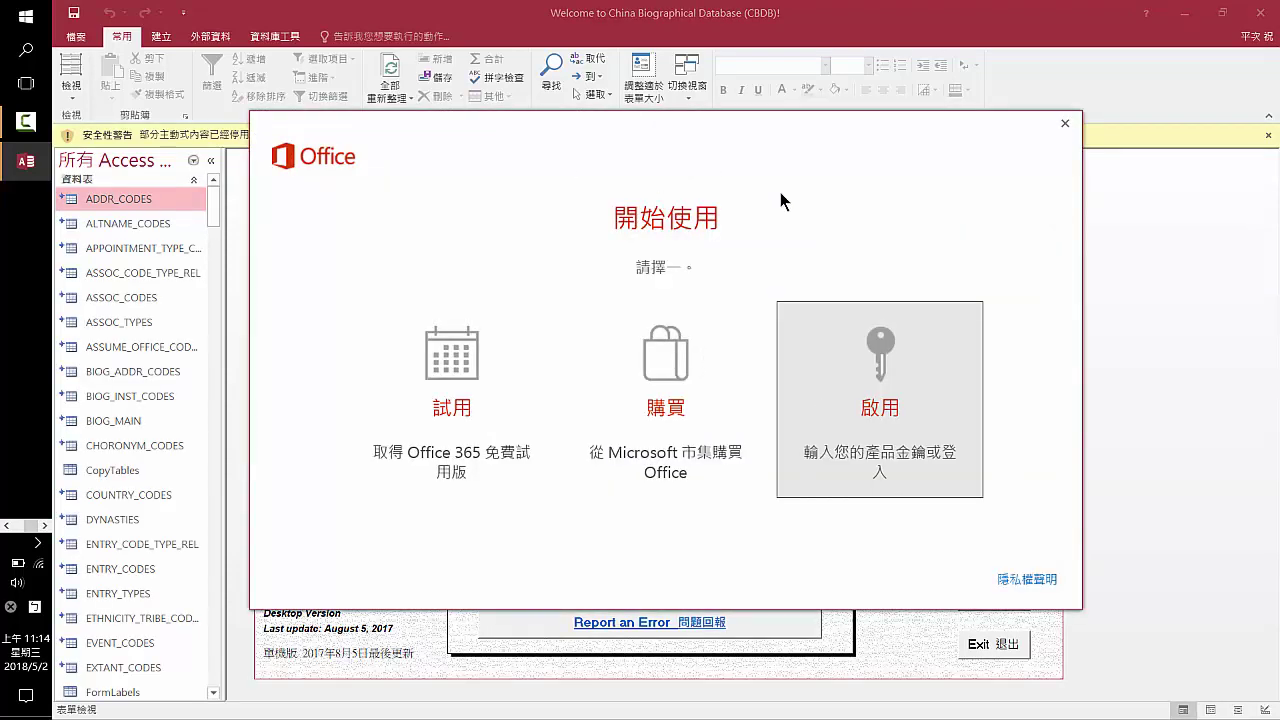
{"action": "left_click", "coordinate": [887, 406]}
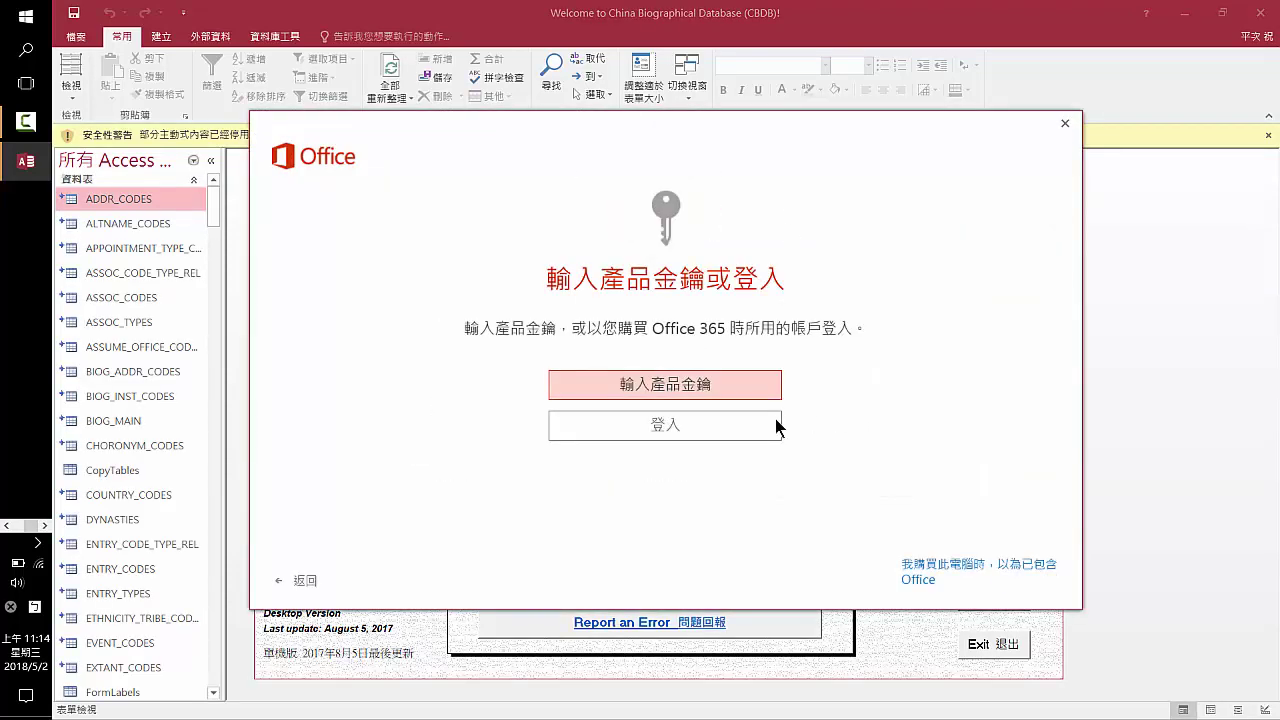
{"action": "left_click", "coordinate": [1065, 123]}
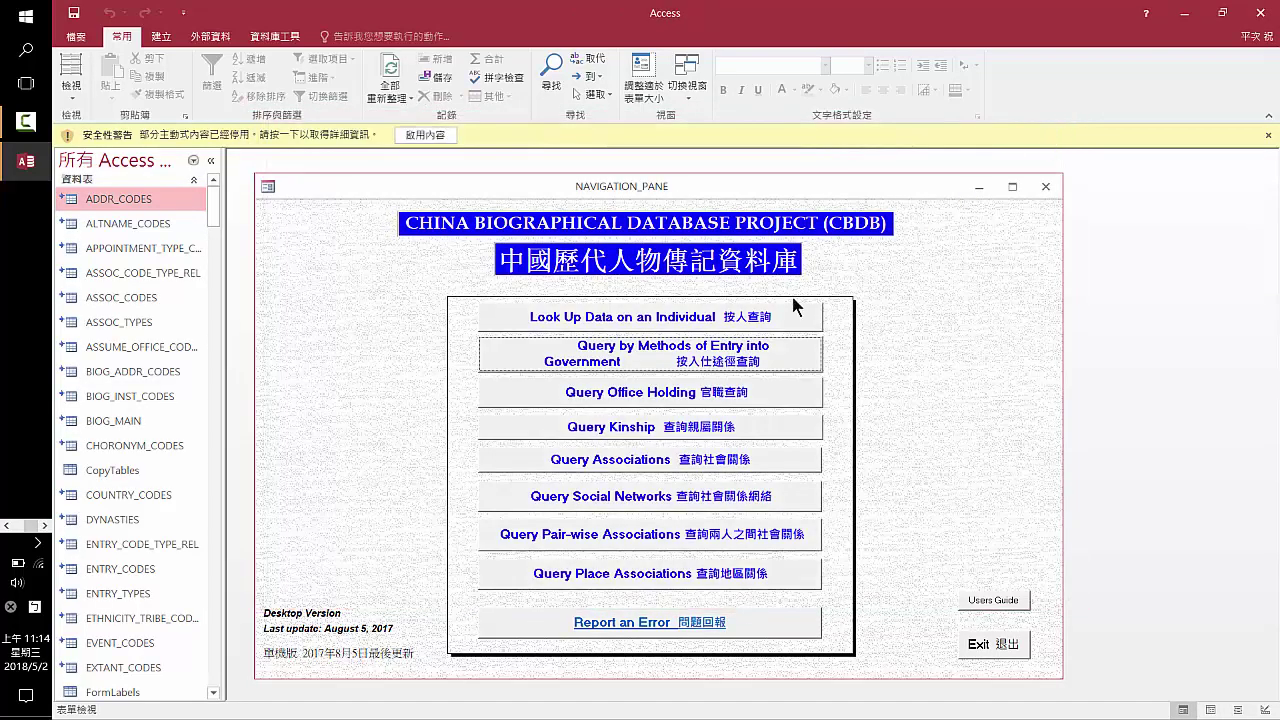
{"action": "left_click", "coordinate": [428, 134]}
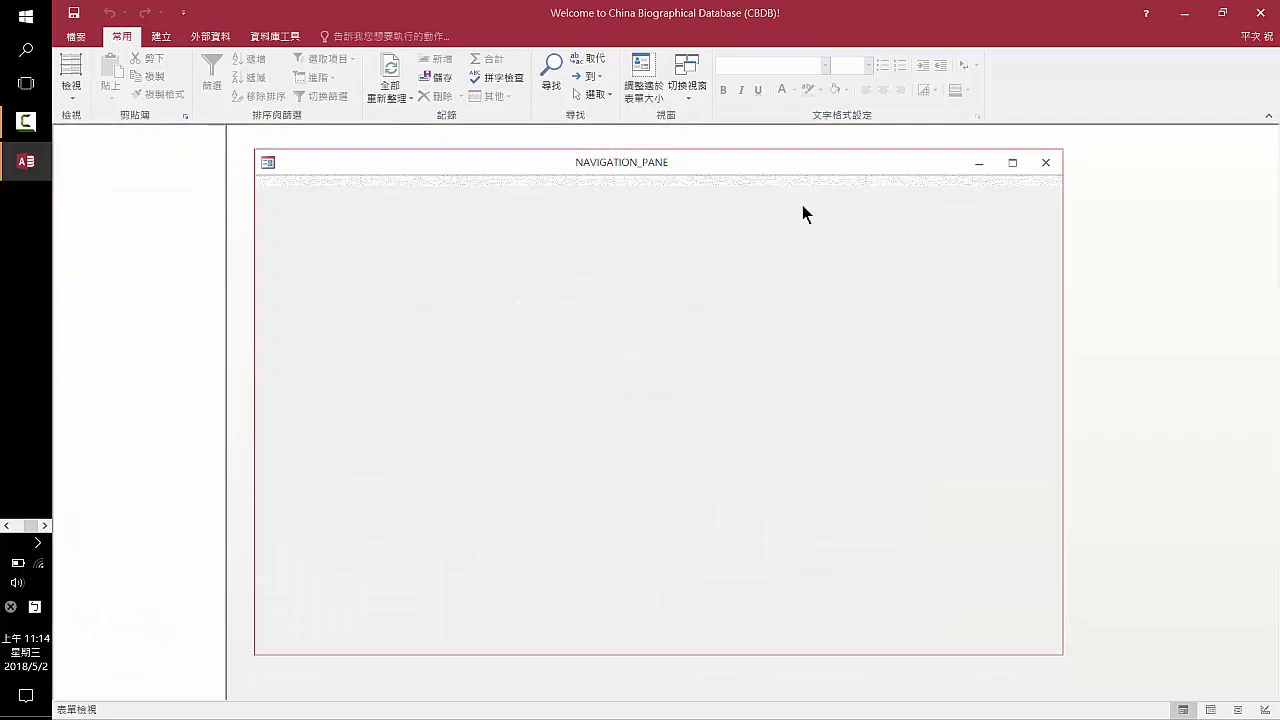
Try the individual lookup and end its error, and start relinking all linked tables with the option to always prompt for a new location
{"action": "left_click", "coordinate": [735, 296]}
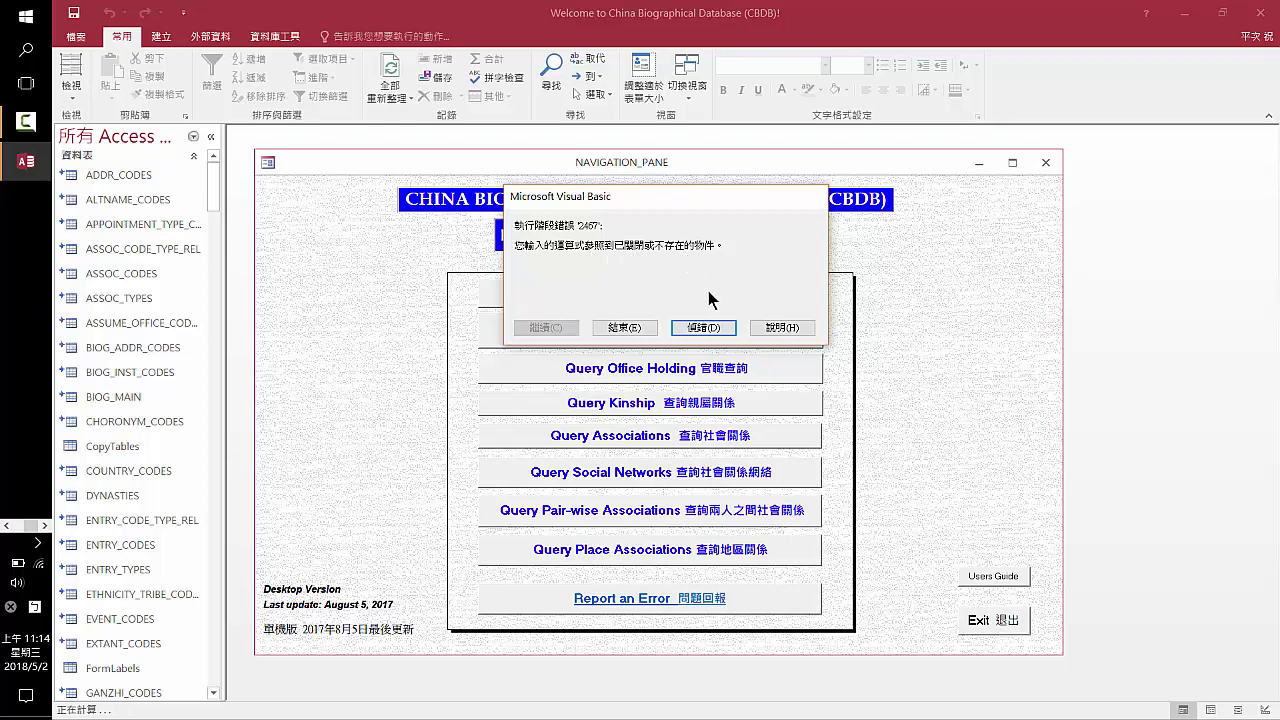
{"action": "left_click", "coordinate": [625, 328]}
{"action": "right_click", "coordinate": [130, 193]}
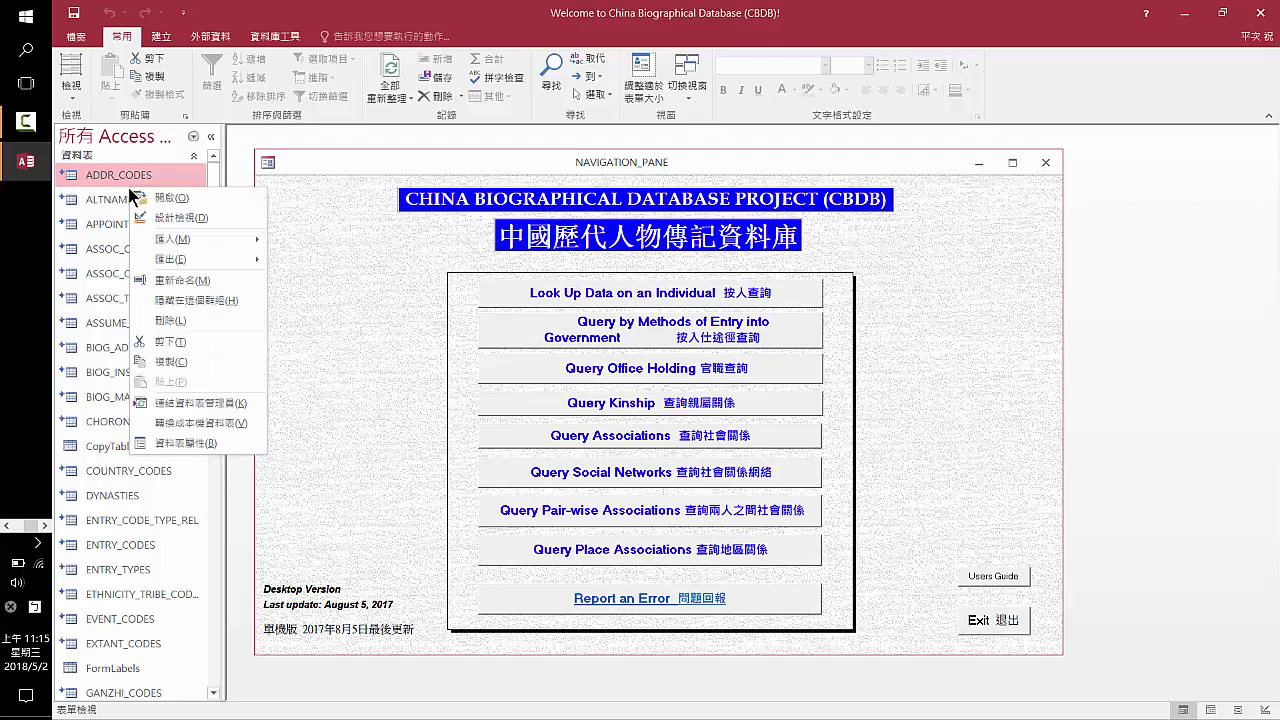
{"action": "left_click", "coordinate": [187, 403]}
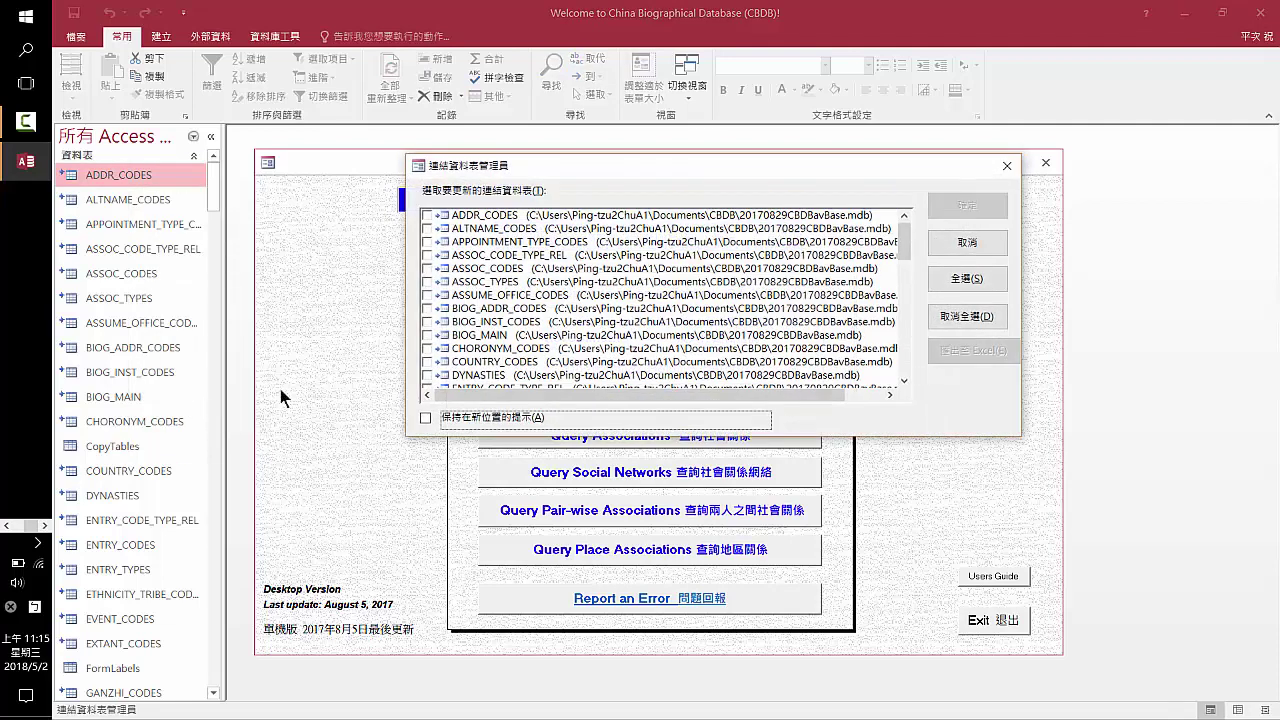
{"action": "left_click", "coordinate": [962, 279]}
{"action": "left_click", "coordinate": [450, 418]}
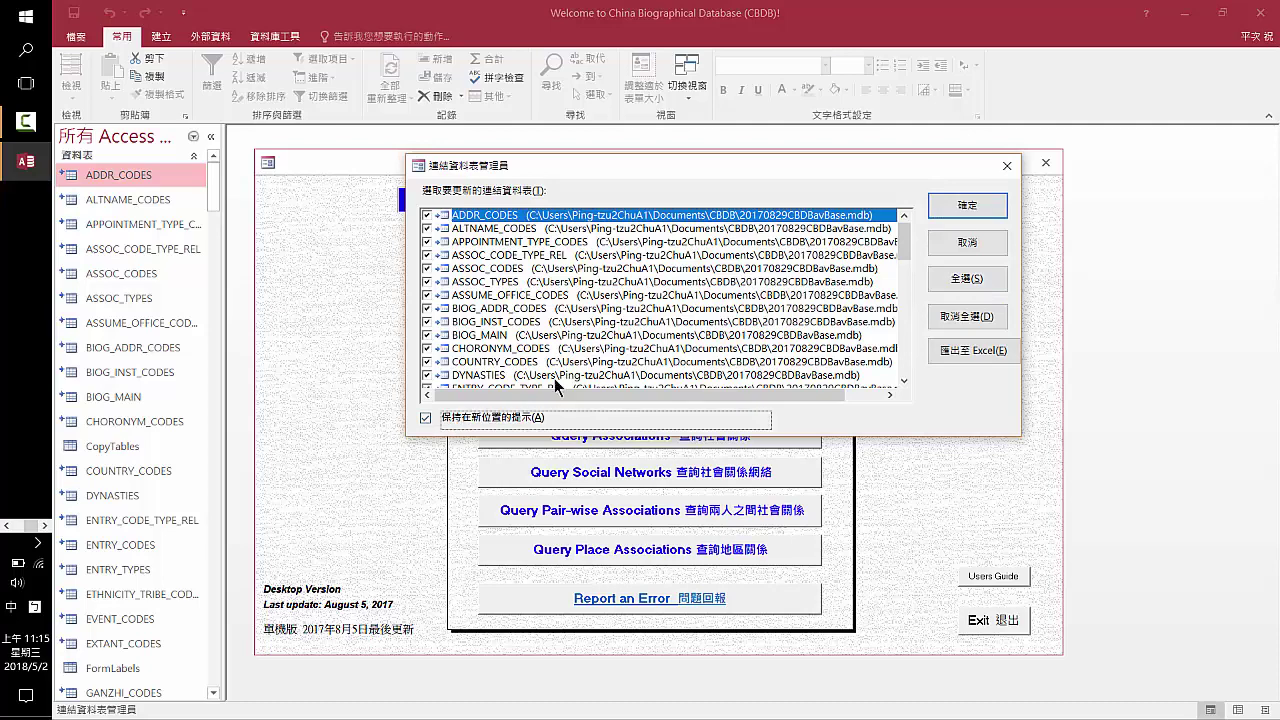
{"action": "left_click", "coordinate": [972, 206]}
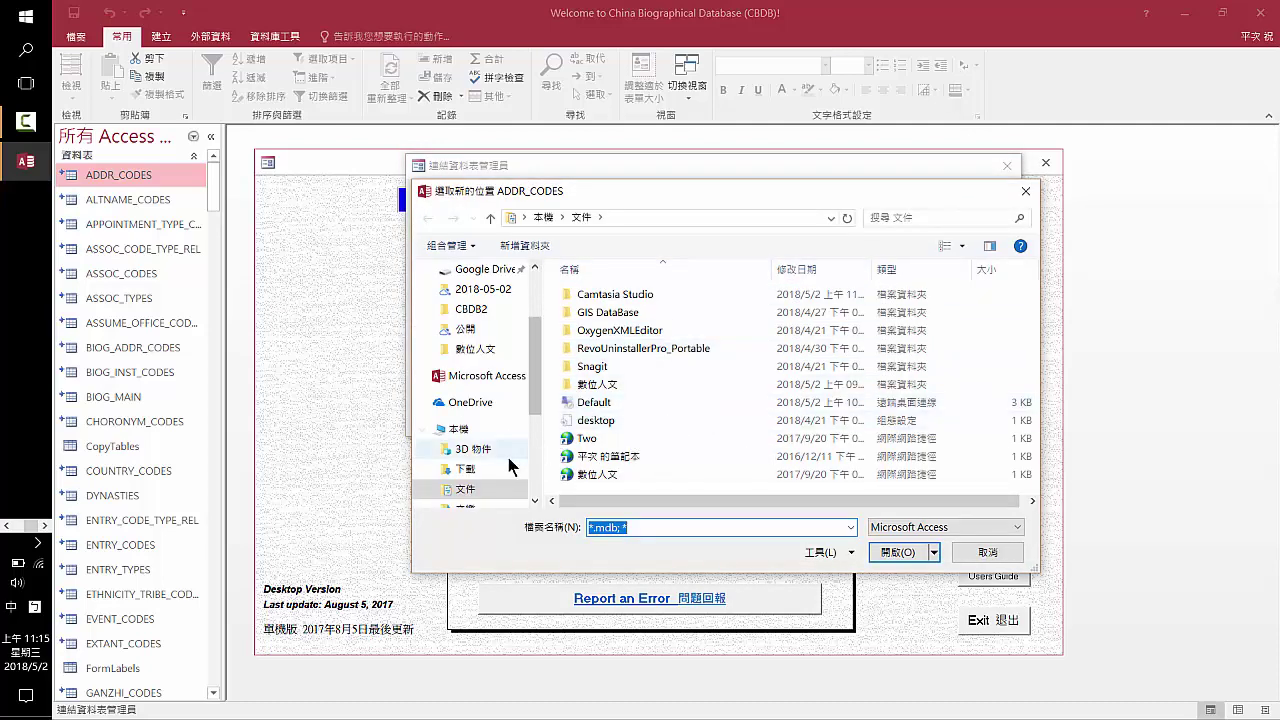
Relink the tables to 20170829CBDBavBase in the 文件\數位人文\CBDB folder and close the Linked Table Manager
{"action": "double_click", "coordinate": [472, 489]}
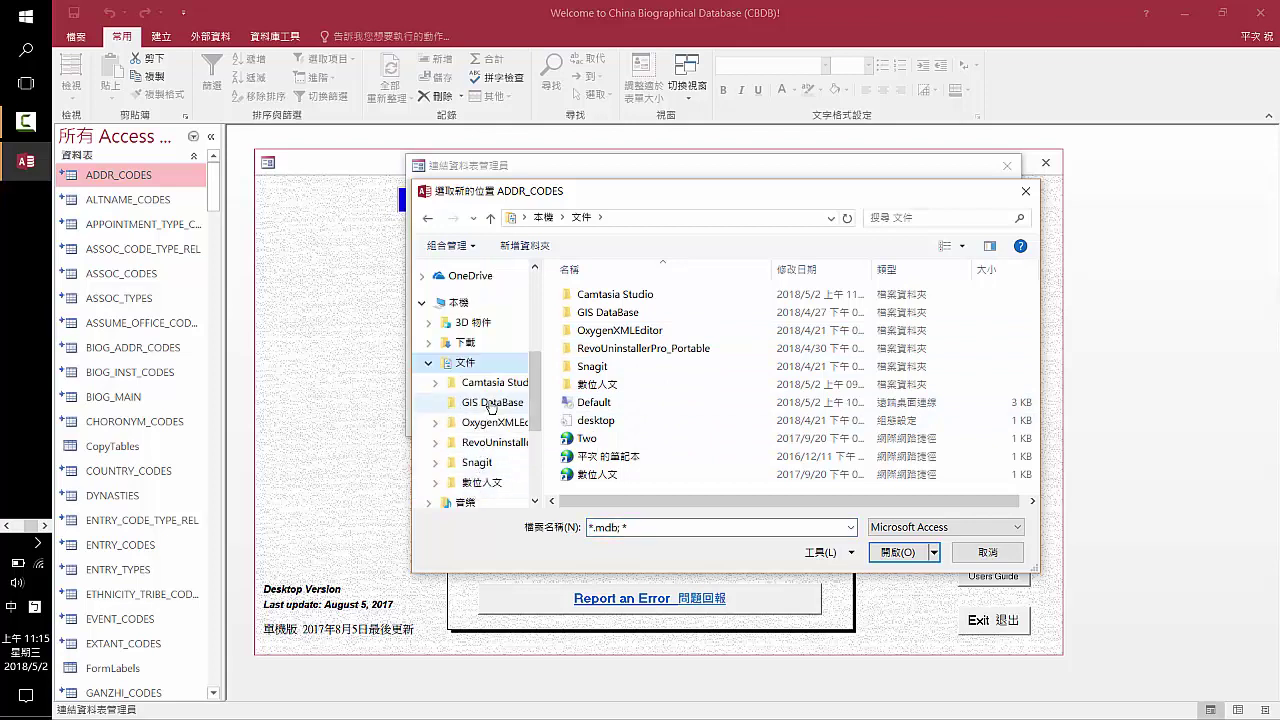
{"action": "left_click", "coordinate": [486, 482]}
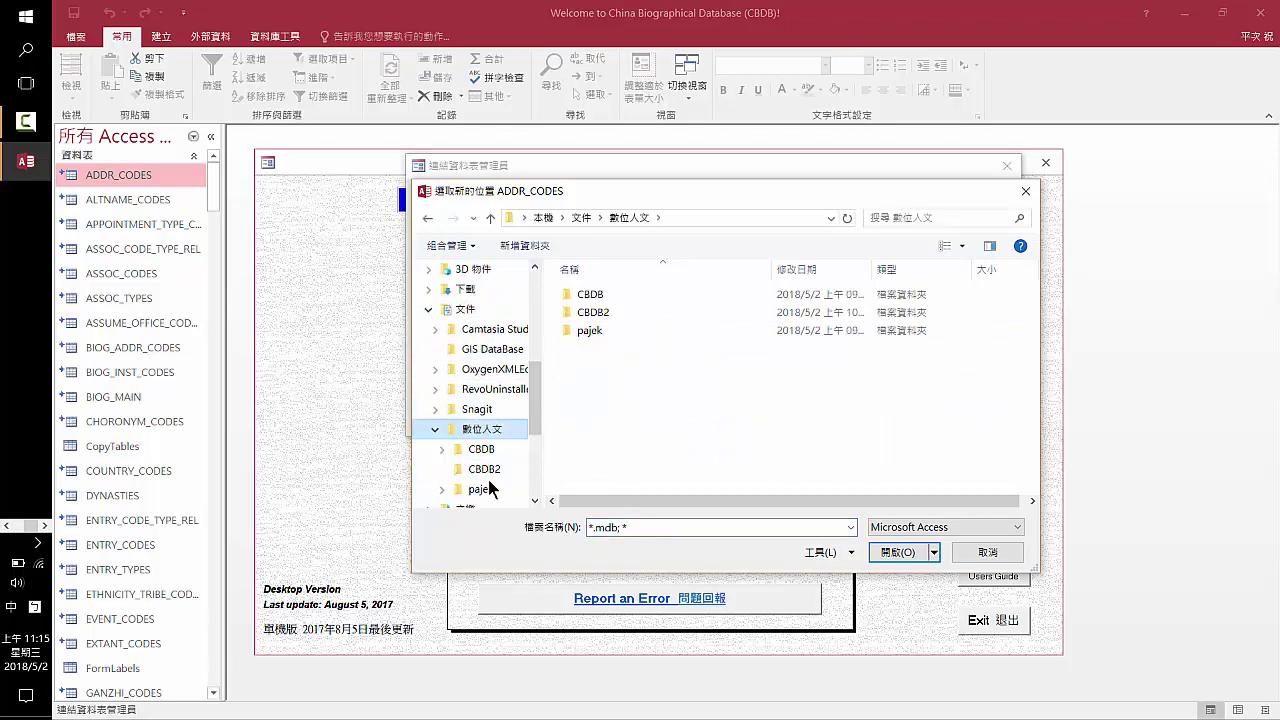
{"action": "double_click", "coordinate": [585, 300]}
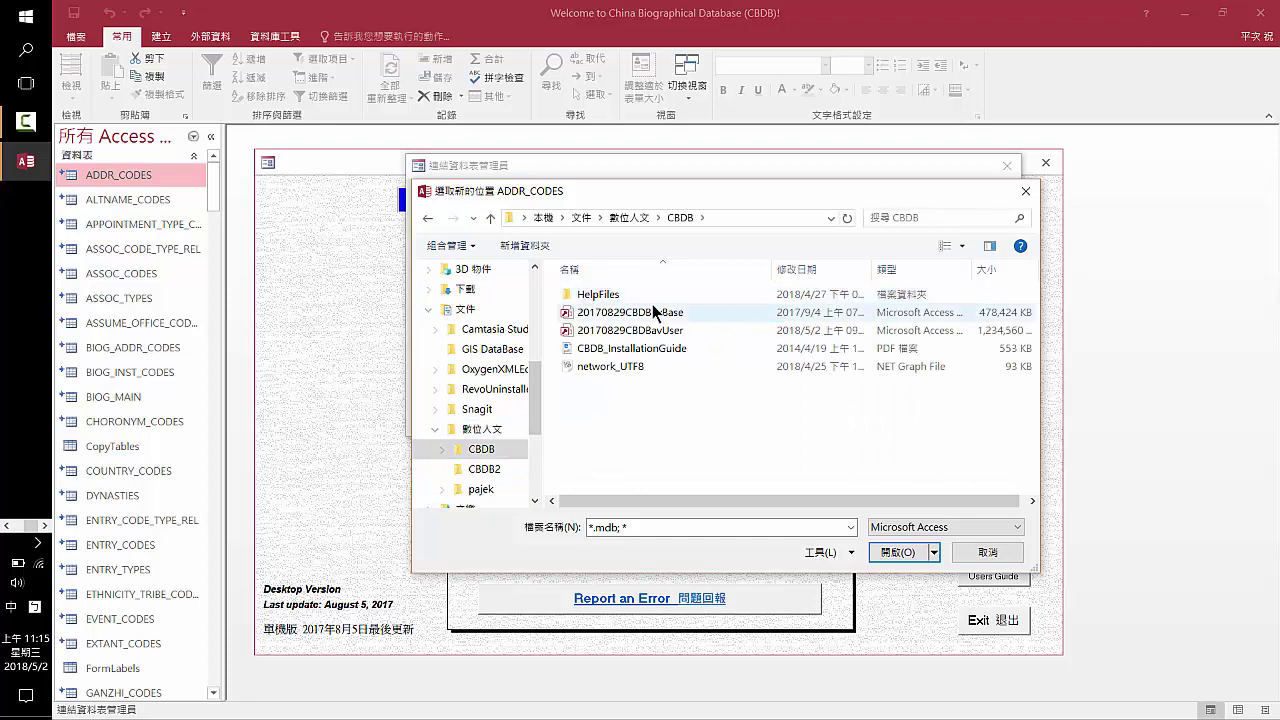
{"action": "left_click", "coordinate": [684, 313]}
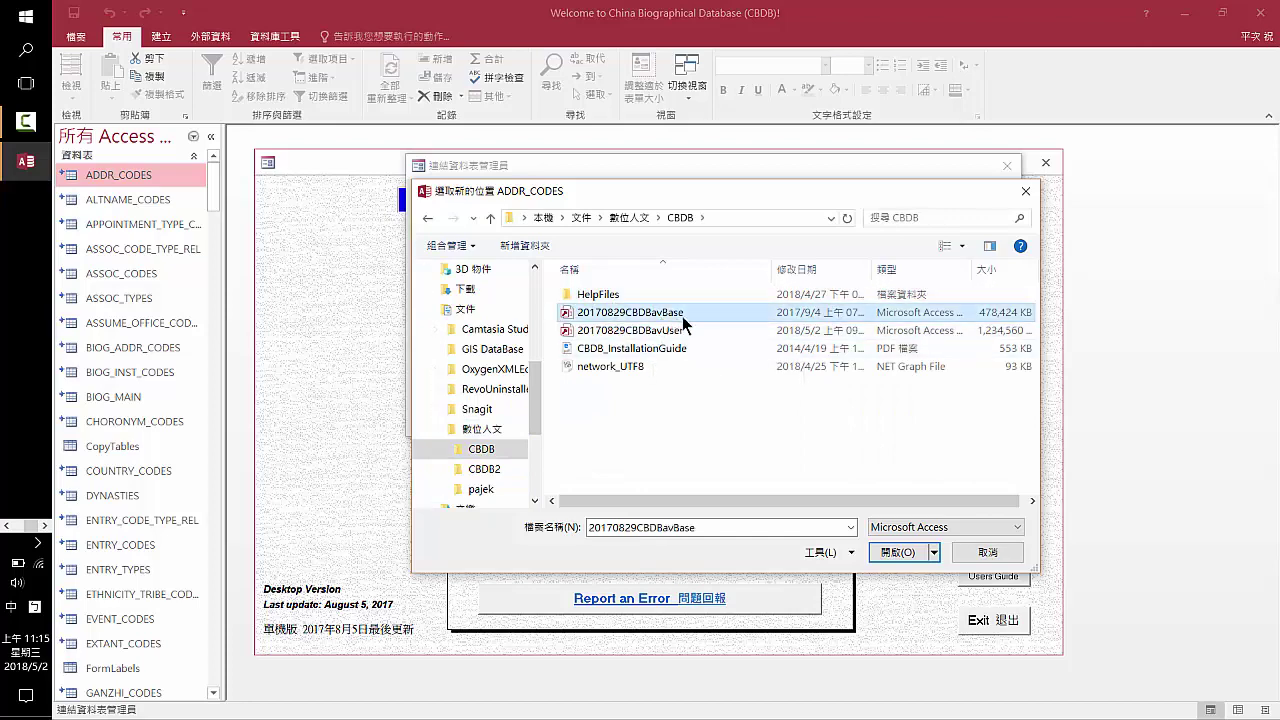
{"action": "left_click", "coordinate": [906, 553]}
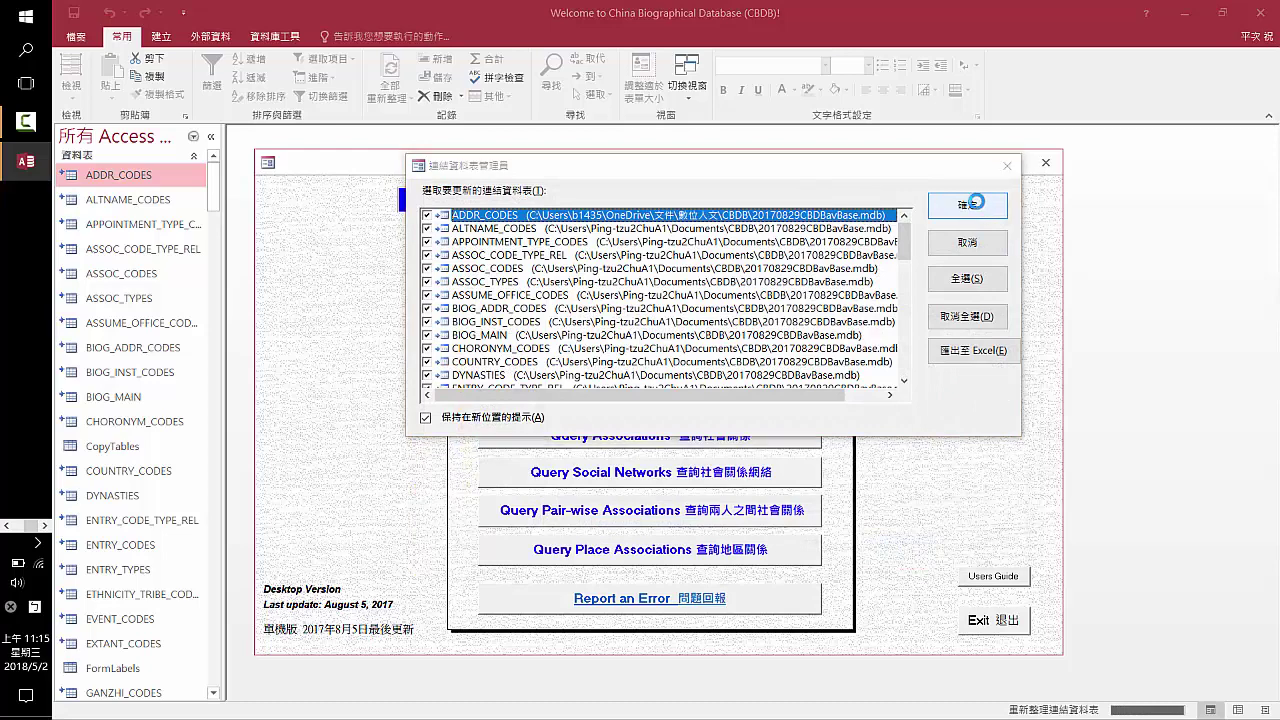
{"action": "left_click", "coordinate": [670, 414]}
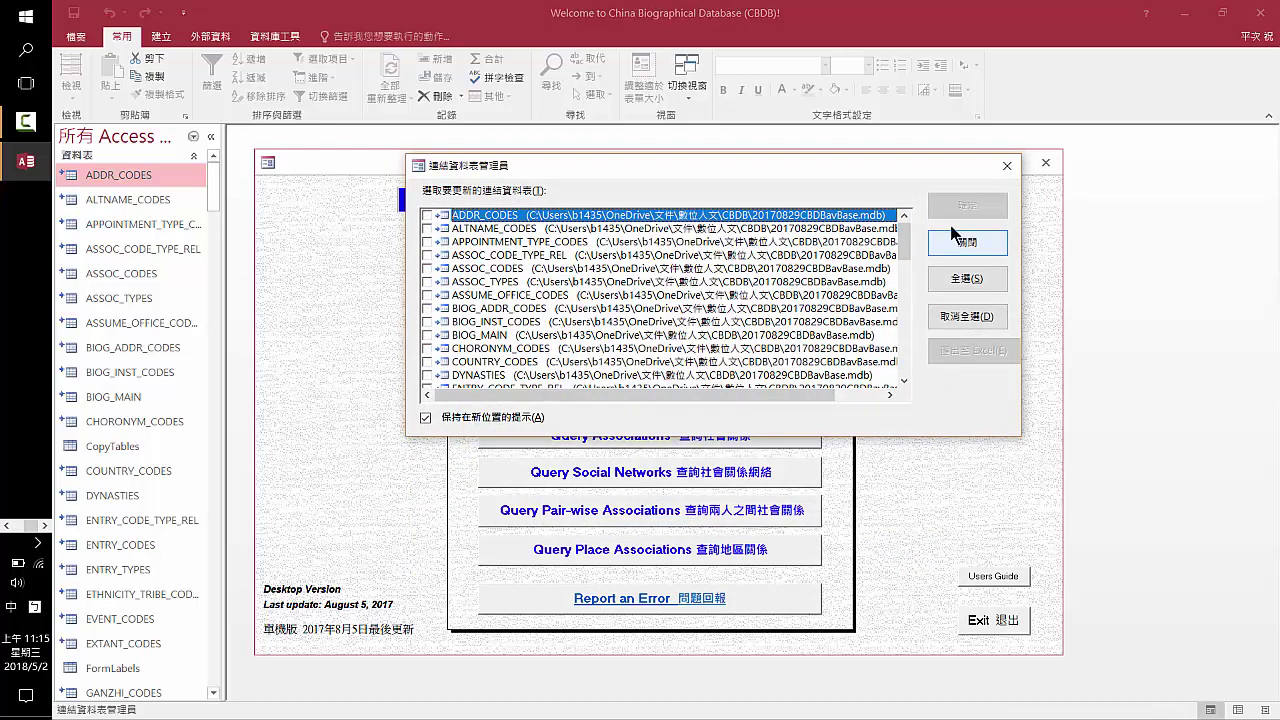
{"action": "left_click", "coordinate": [967, 243]}
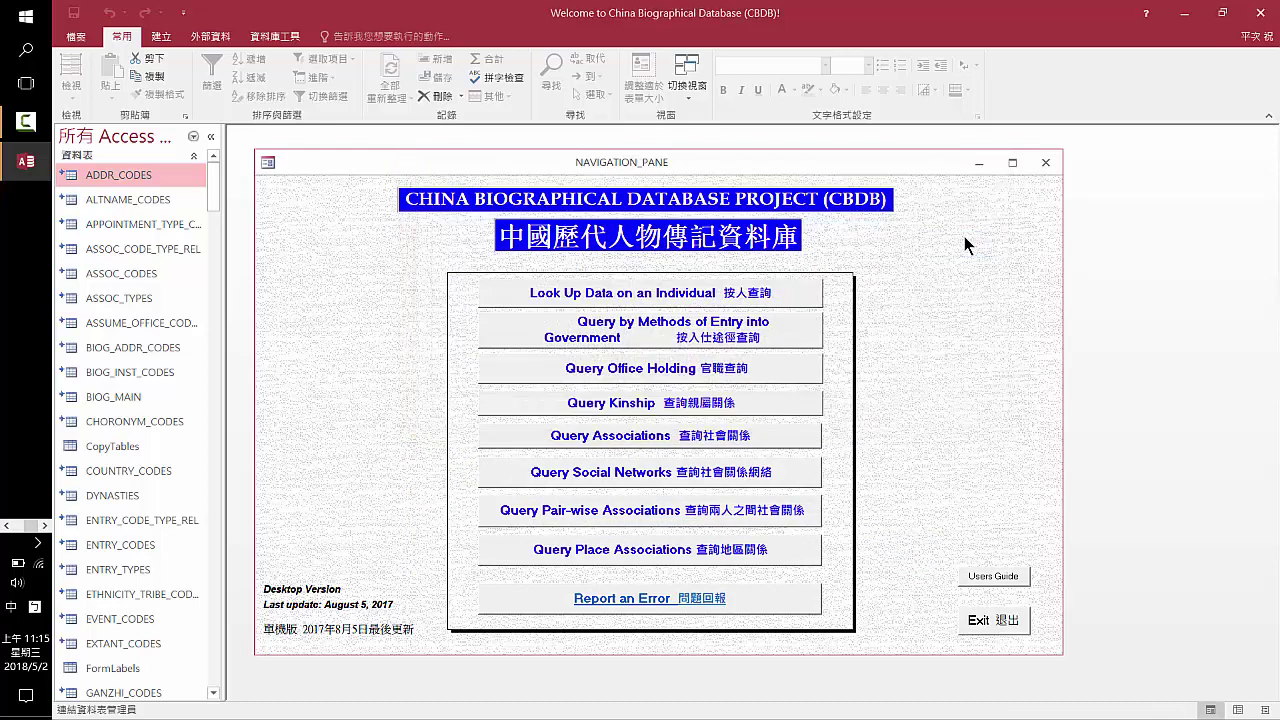
Open the form for looking up data on an individual, close Google Earth Pro, and maximize the CBDB Browser form
{"action": "left_click", "coordinate": [757, 293]}
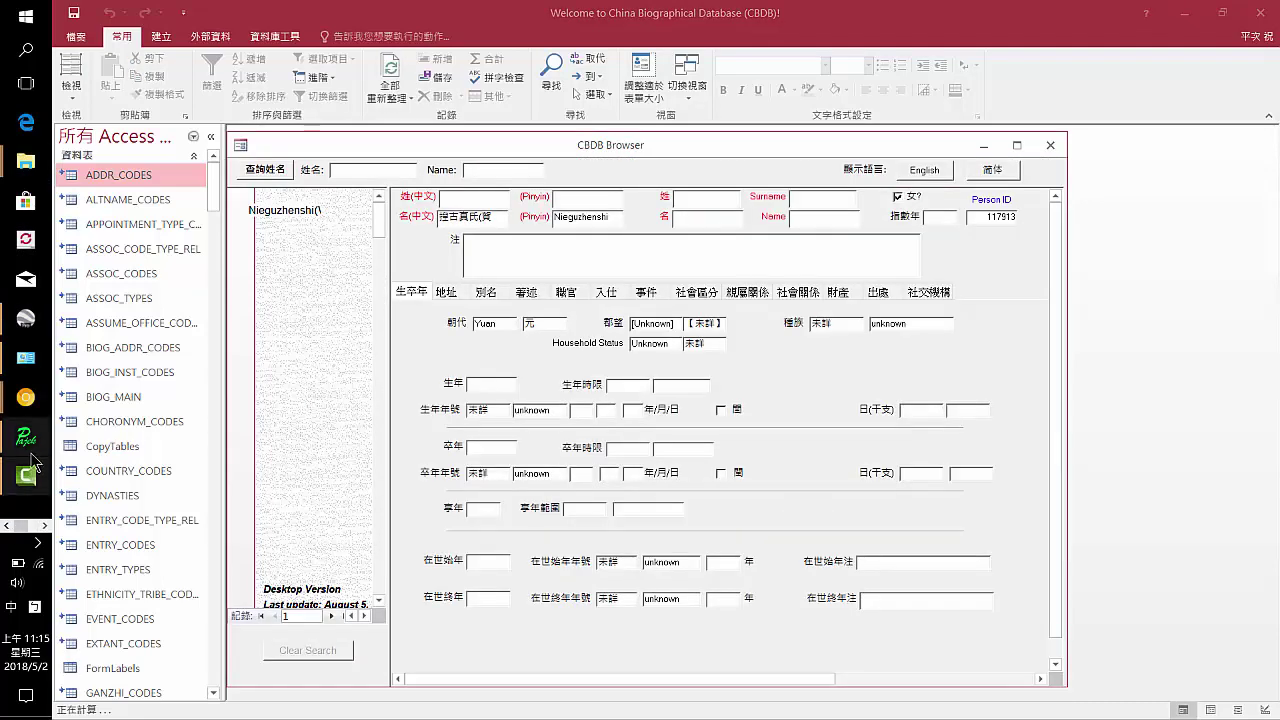
{"action": "left_click", "coordinate": [26, 317]}
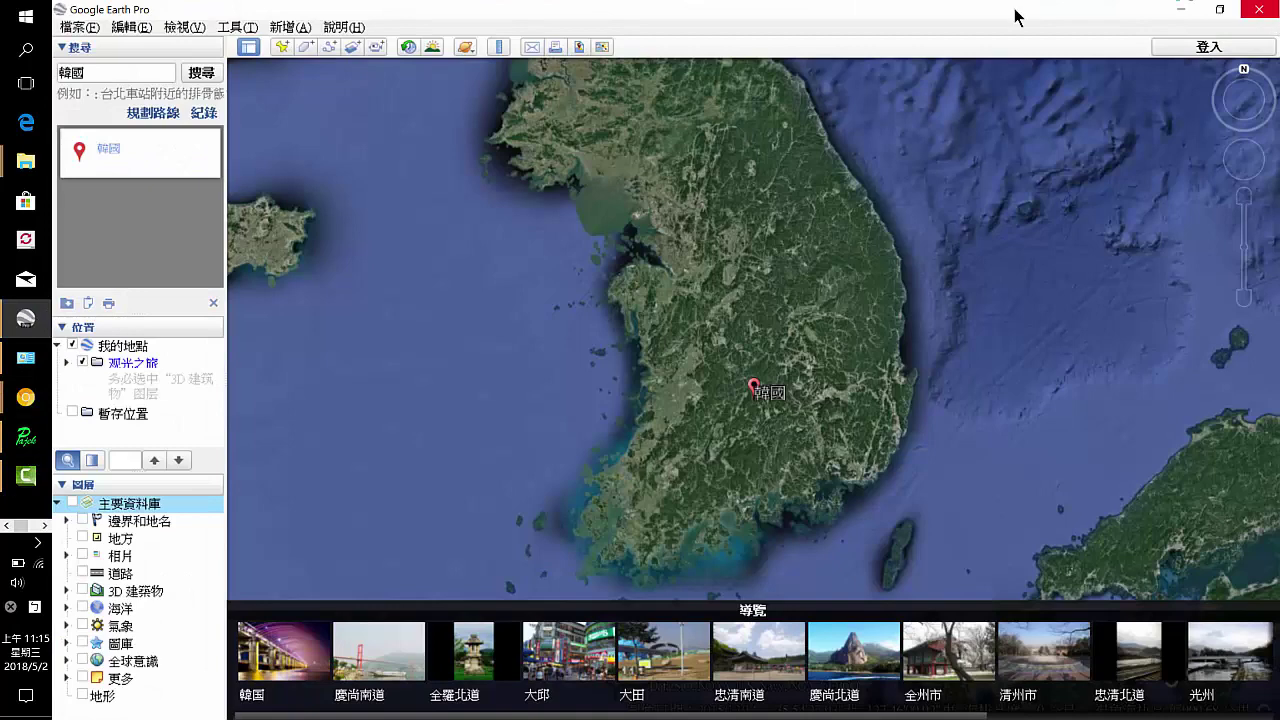
{"action": "left_click", "coordinate": [1256, 9]}
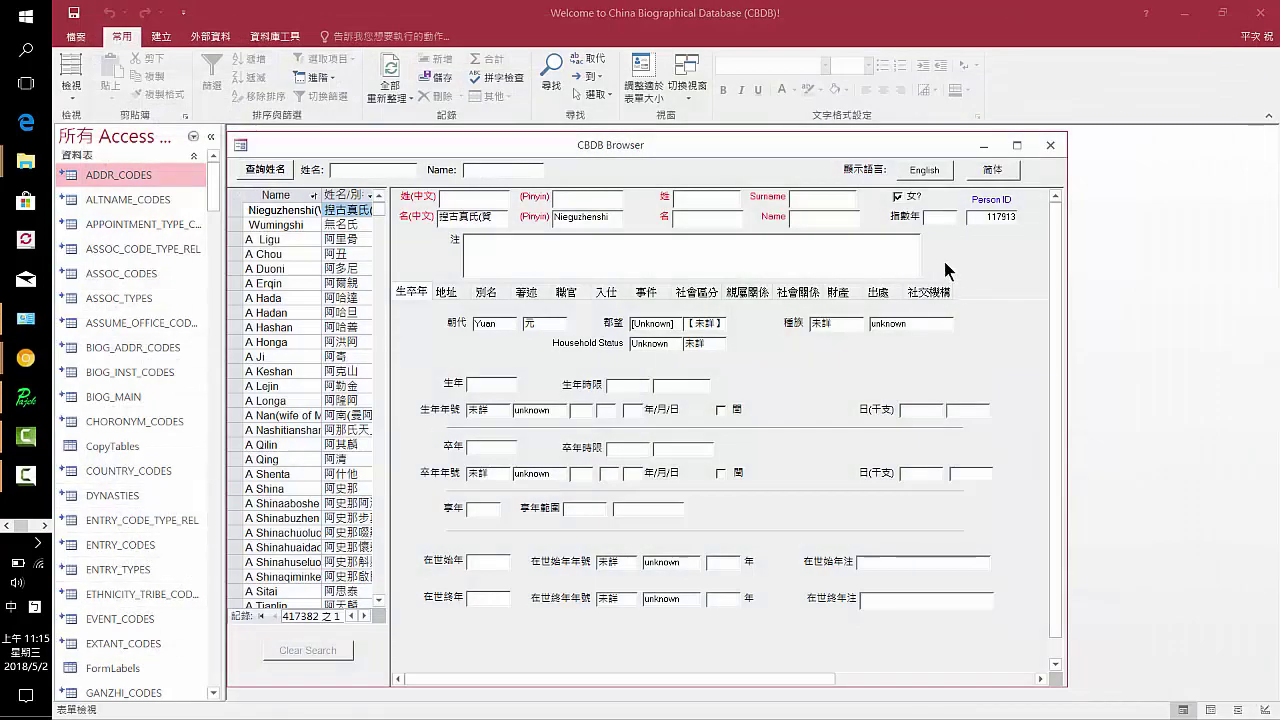
{"action": "left_click", "coordinate": [1016, 146]}
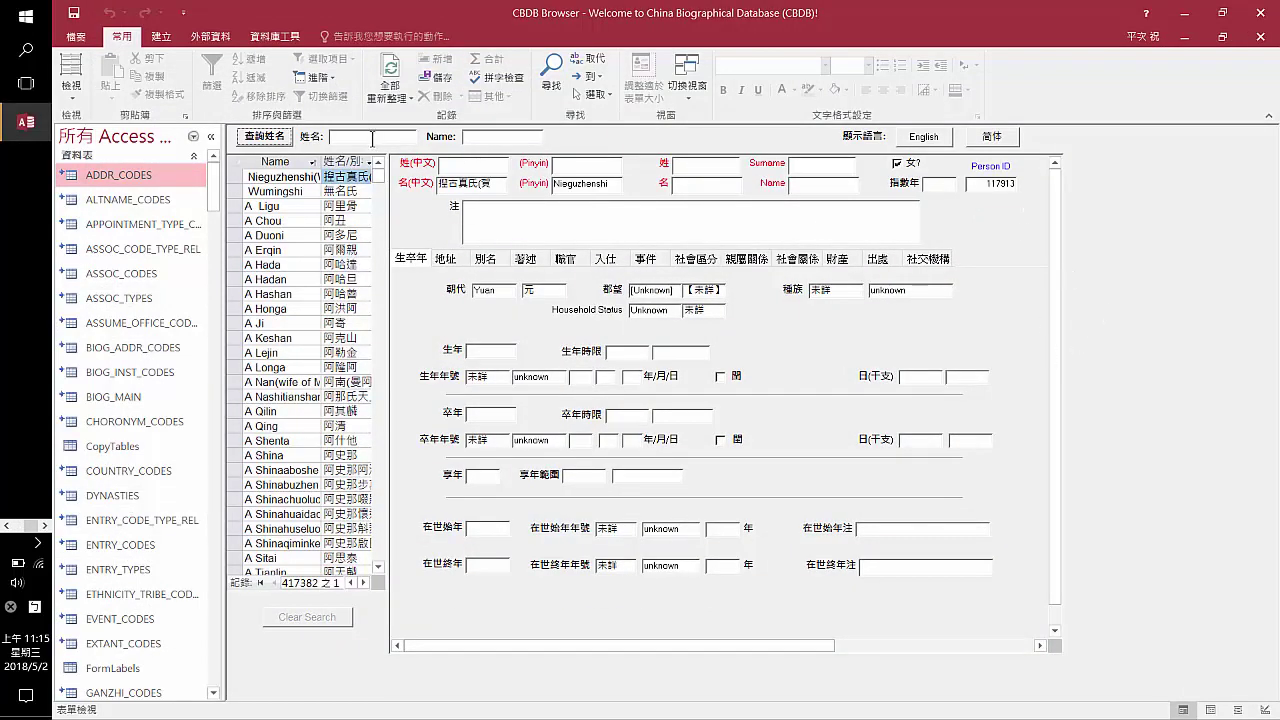
Look up the person by the romanized name "wang anshi", dismissing the AutoCorrect file messages
{"action": "left_click", "coordinate": [508, 134]}
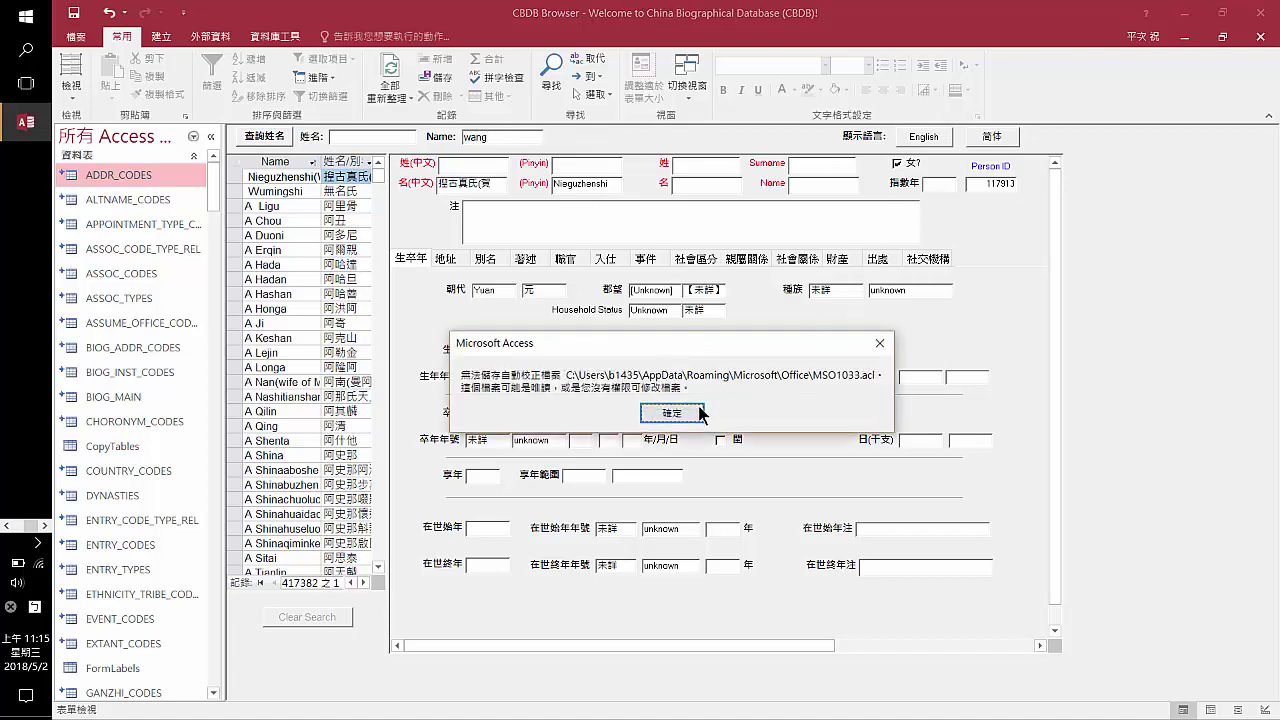
{"action": "left_click", "coordinate": [698, 411]}
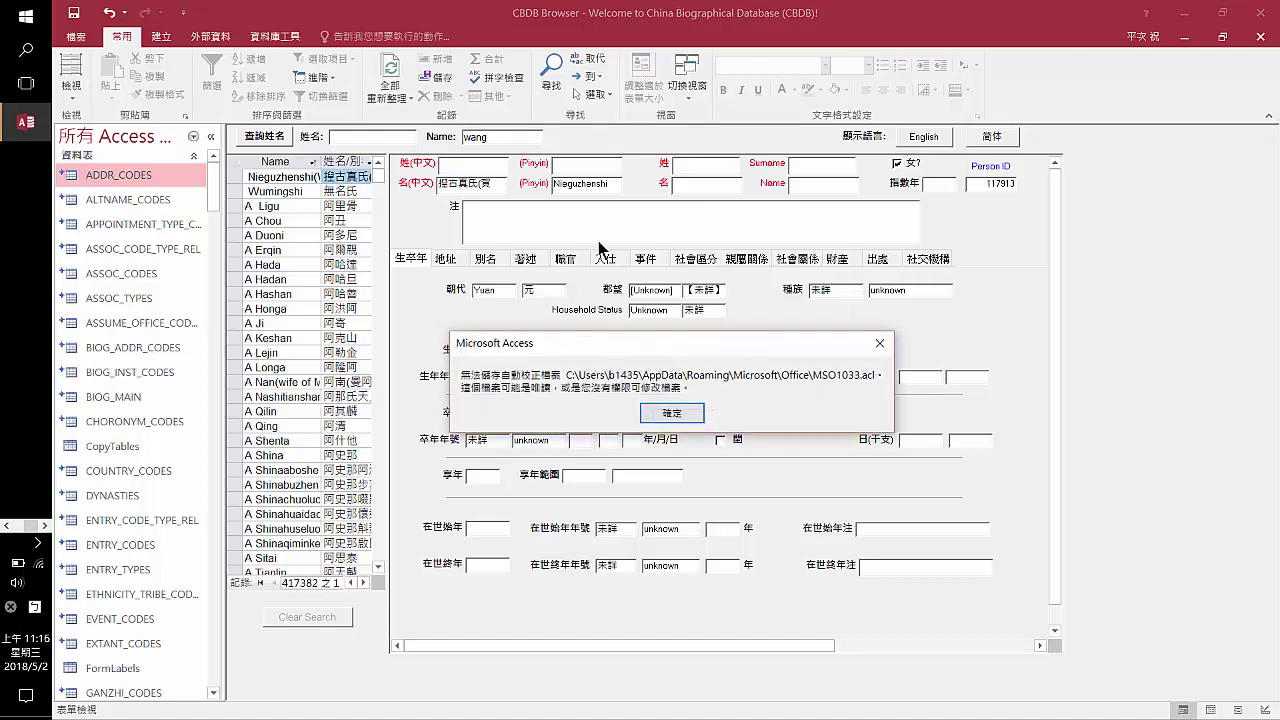
{"action": "left_click", "coordinate": [677, 413]}
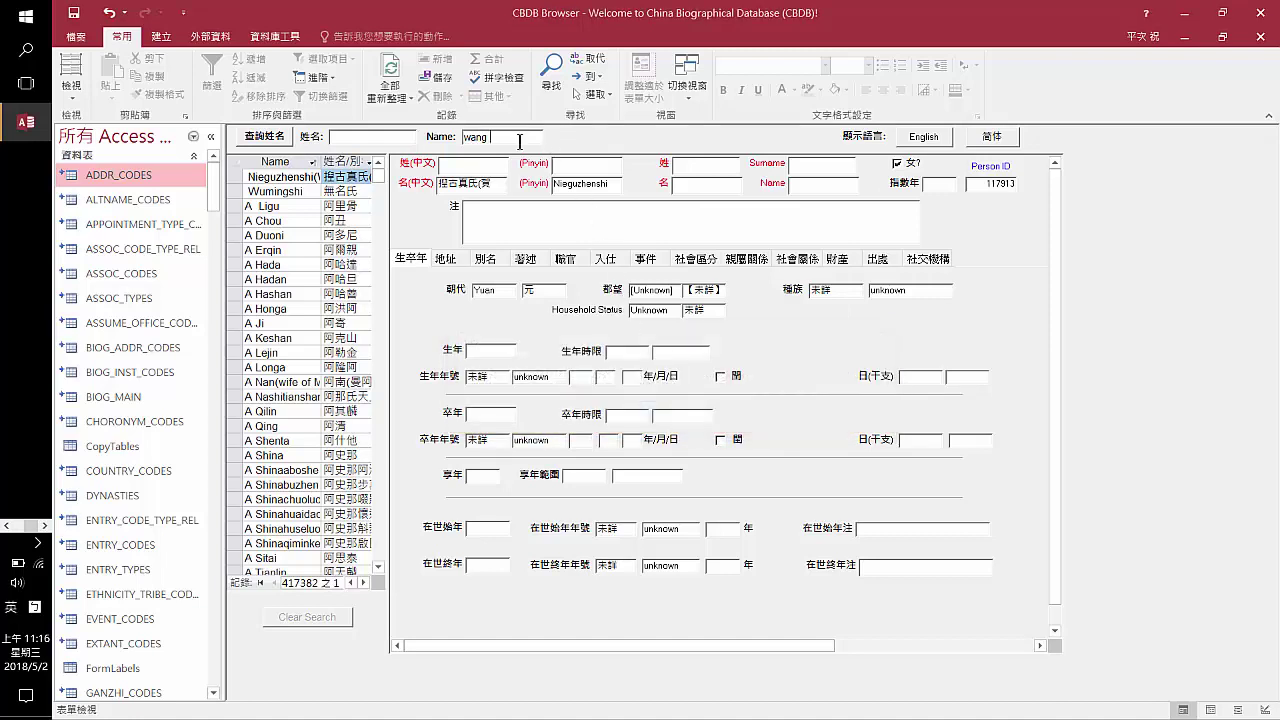
{"action": "type", "text": "nshi"}
{"action": "key", "text": "Return"}
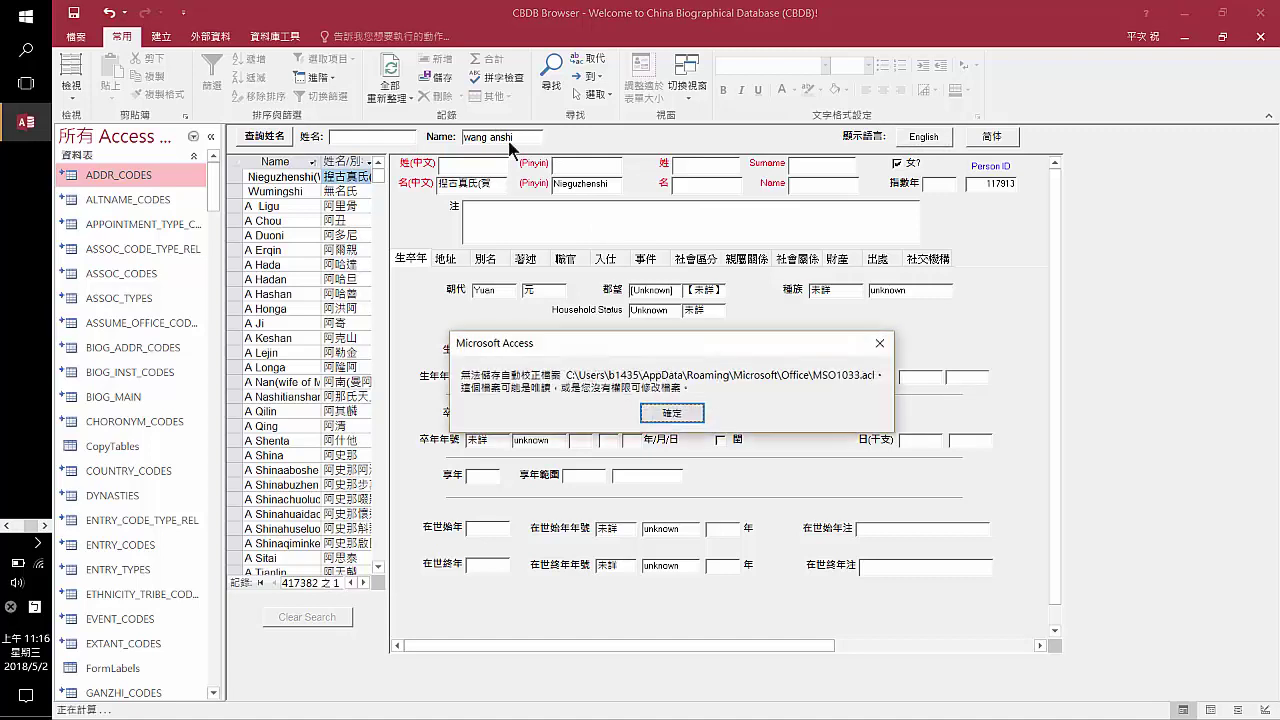
{"action": "left_click", "coordinate": [672, 413]}
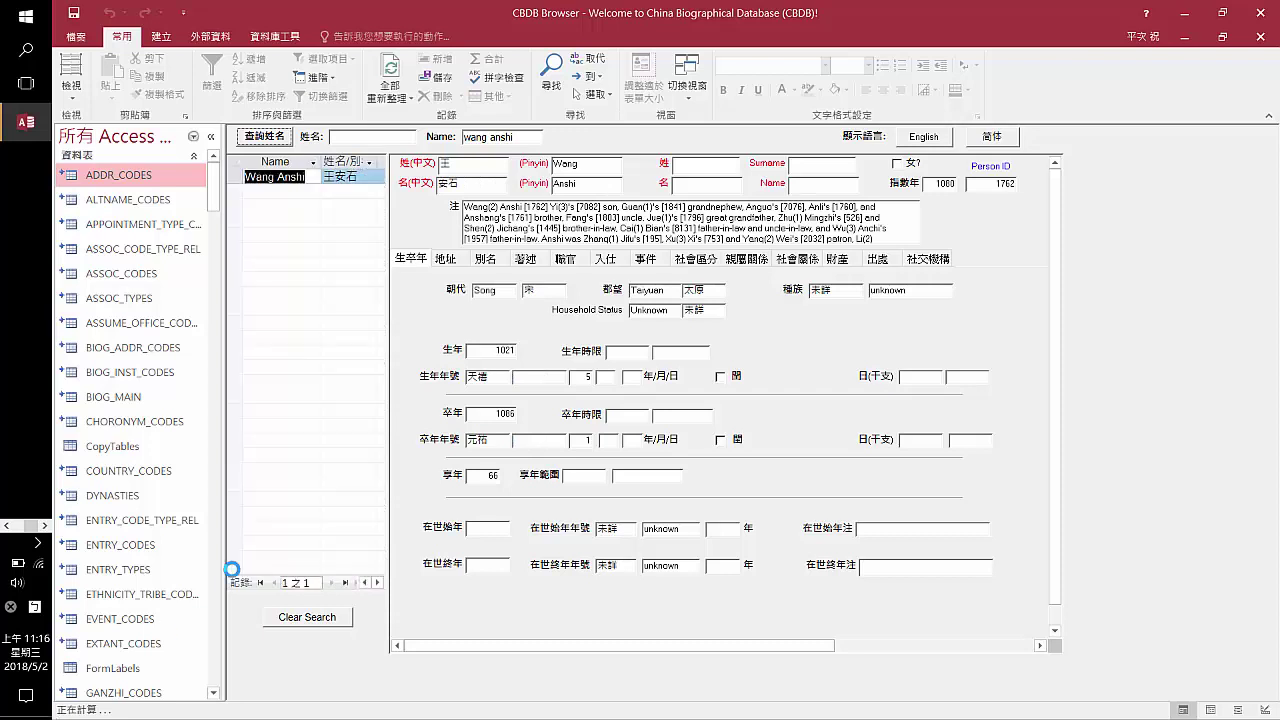
Review Wang Anshi's address (地址), alternative names (別名) and writings (著述), going to the last record of the names and the writings
{"action": "left_click", "coordinate": [447, 258]}
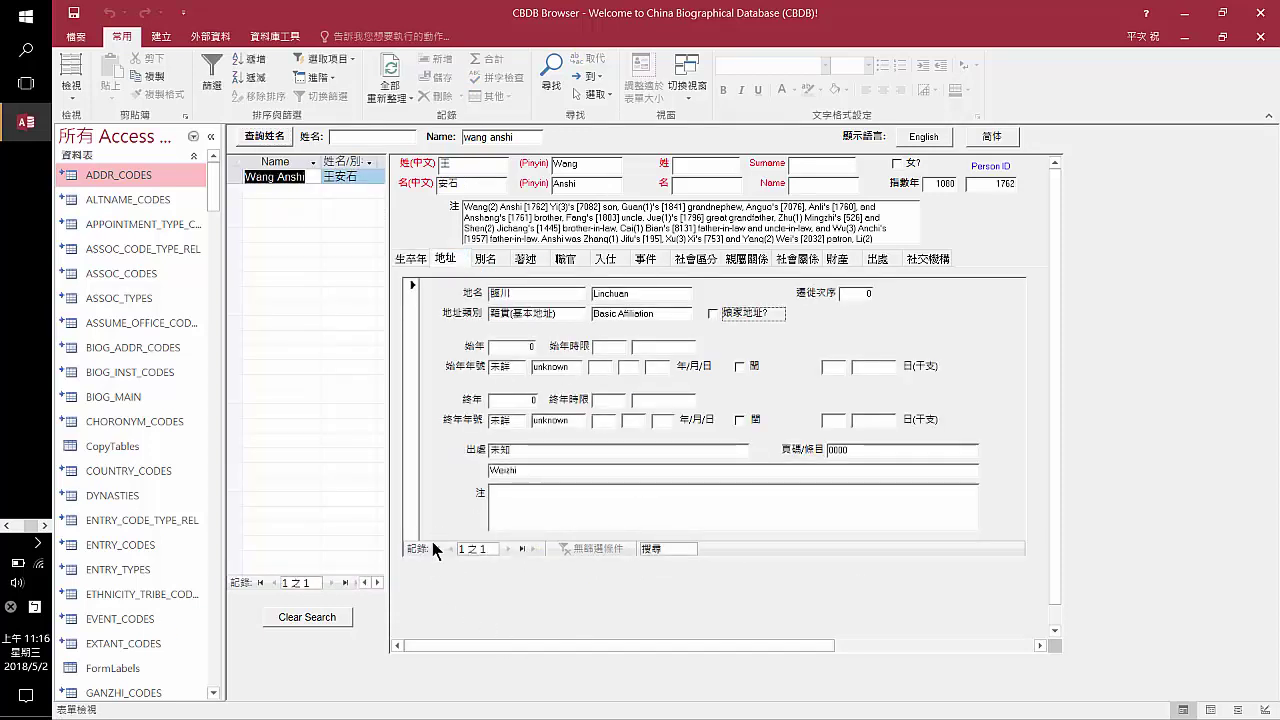
{"action": "left_click", "coordinate": [490, 260]}
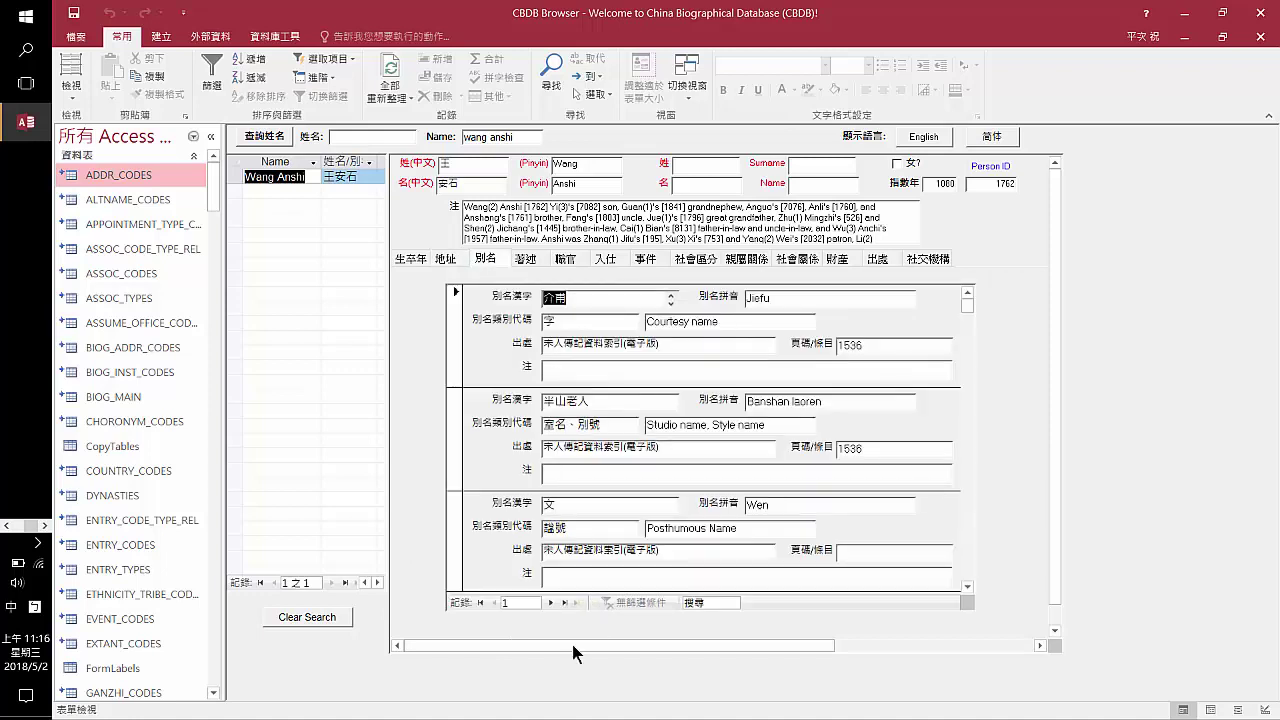
{"action": "left_click", "coordinate": [565, 602]}
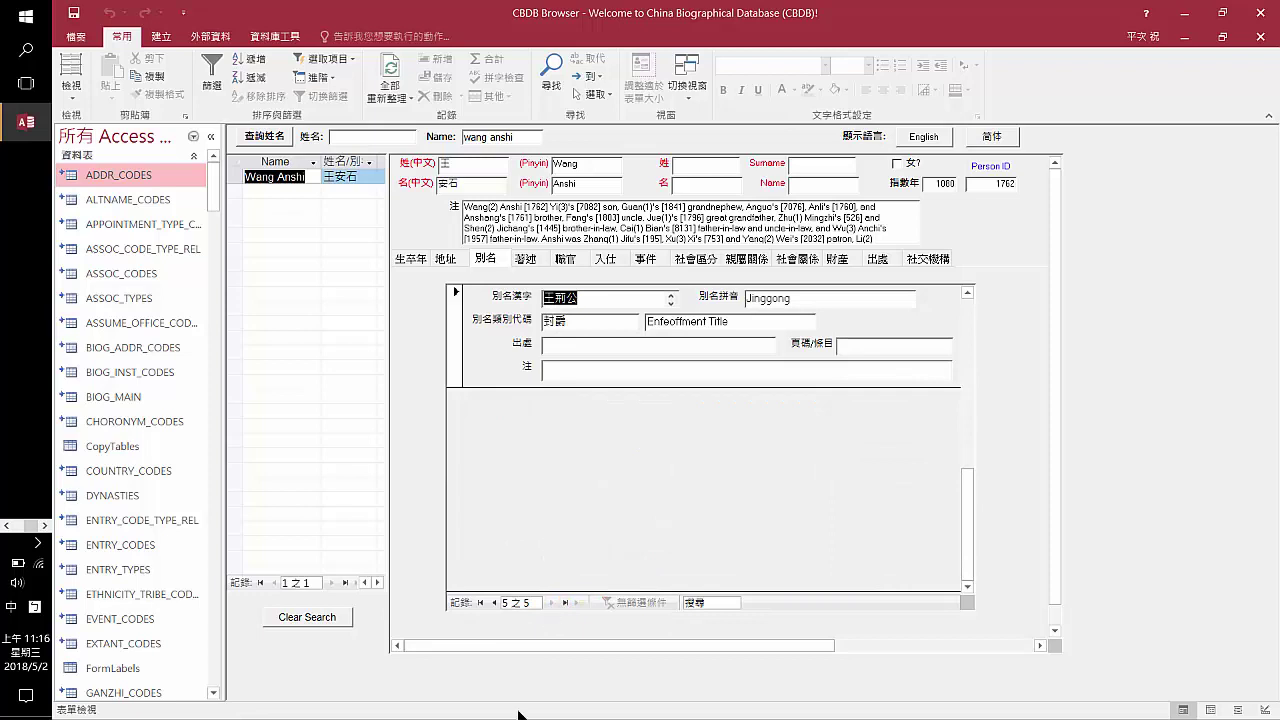
{"action": "left_click", "coordinate": [525, 262]}
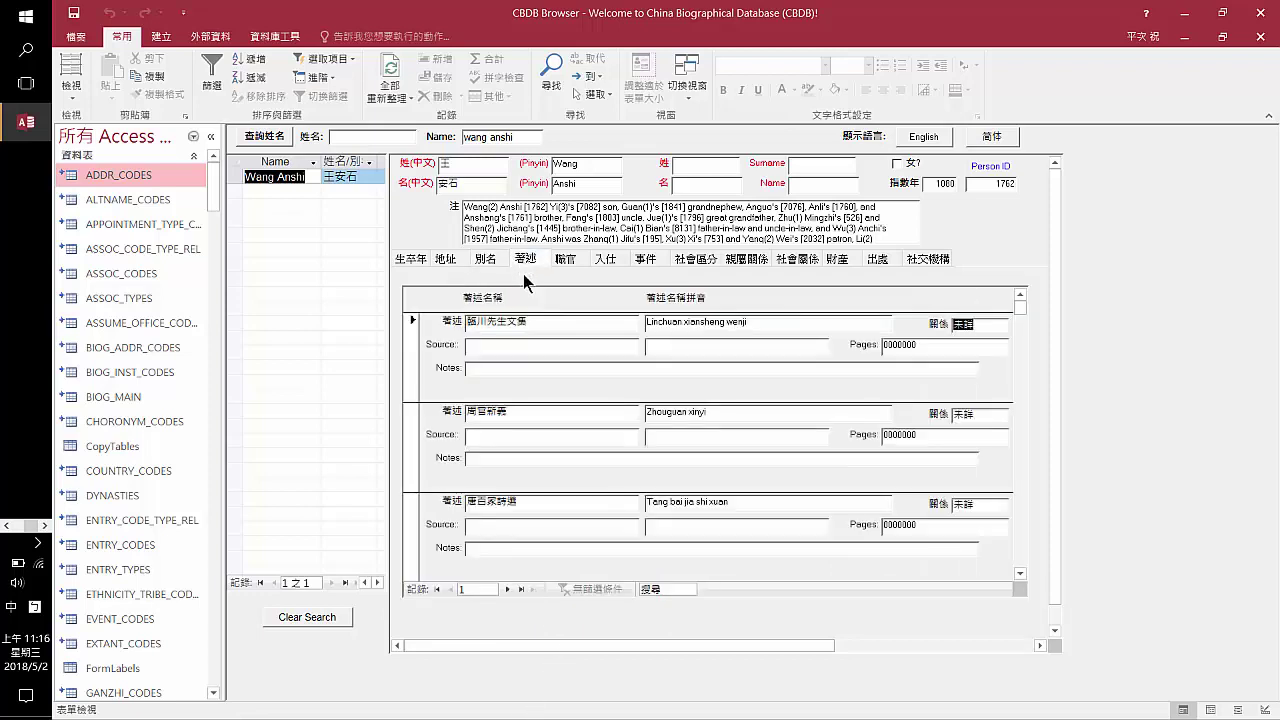
{"action": "left_click", "coordinate": [521, 589]}
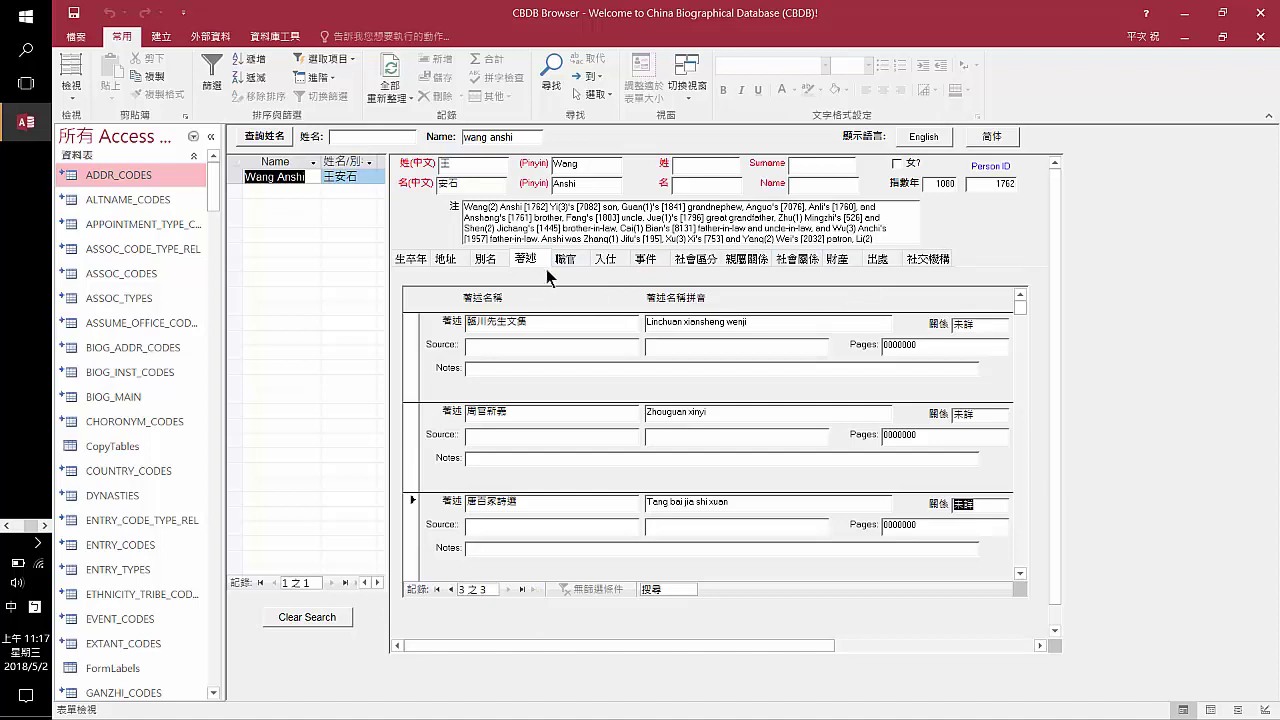
Review Wang Anshi's social distinctions (社會區分), possessions (財產), sources (出處) and social institutions (社交機構), and close the CBDB Browser
{"action": "left_click", "coordinate": [682, 260]}
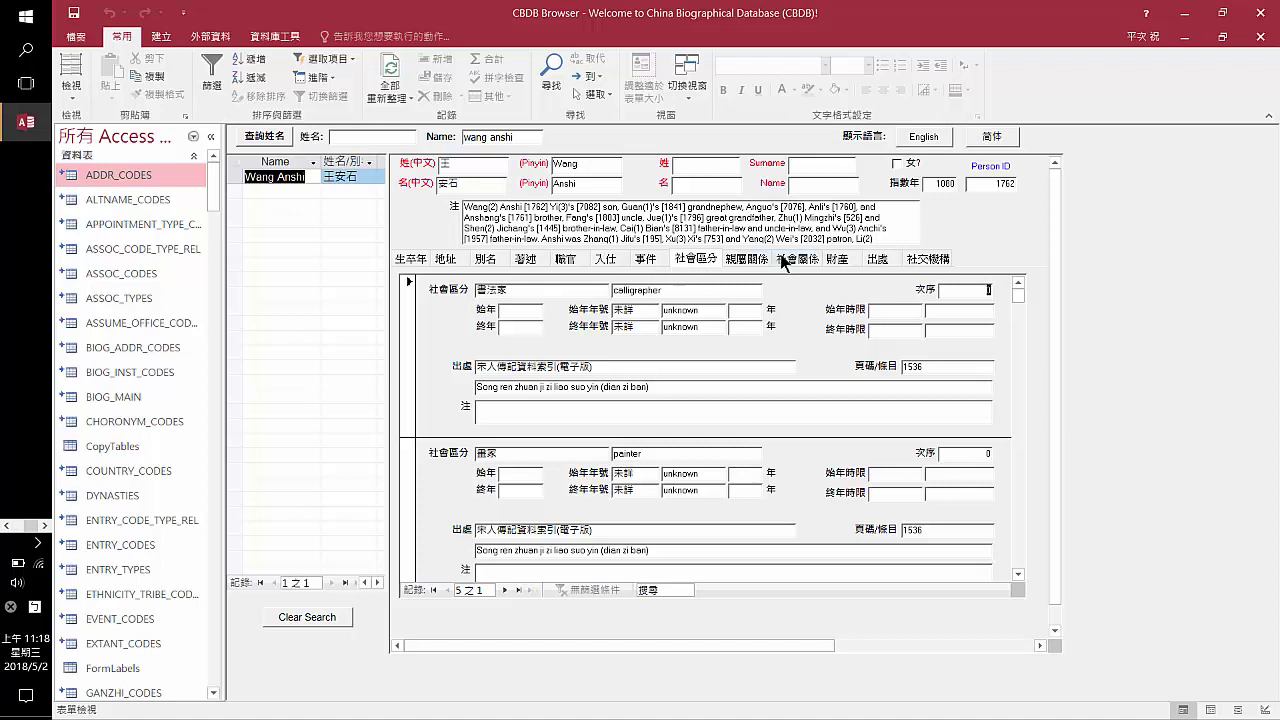
{"action": "left_click", "coordinate": [830, 261]}
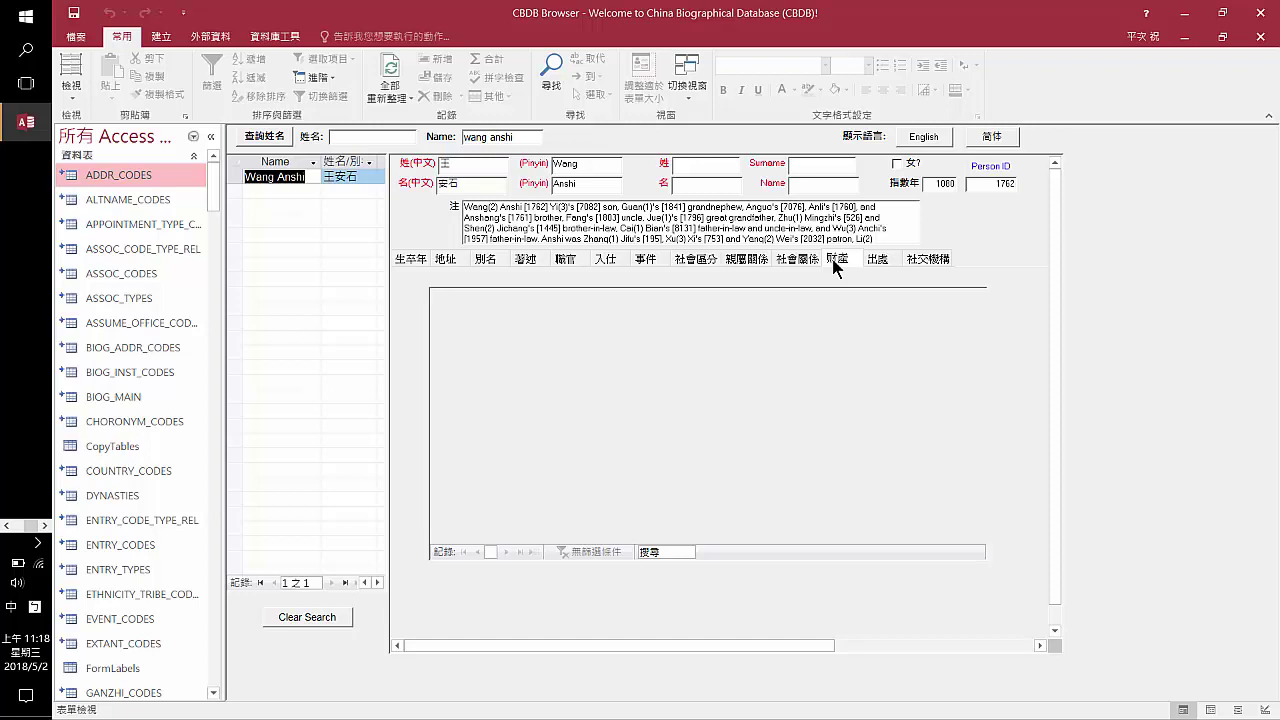
{"action": "left_click", "coordinate": [884, 262]}
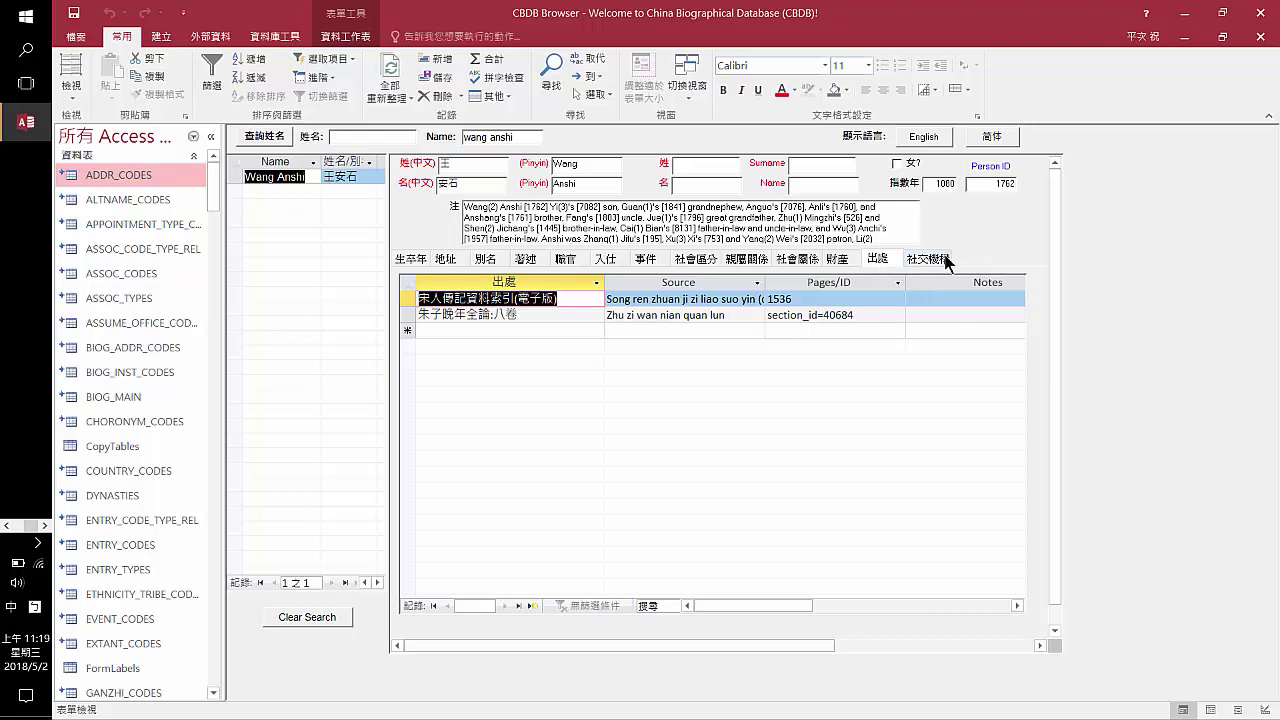
{"action": "left_click", "coordinate": [944, 262]}
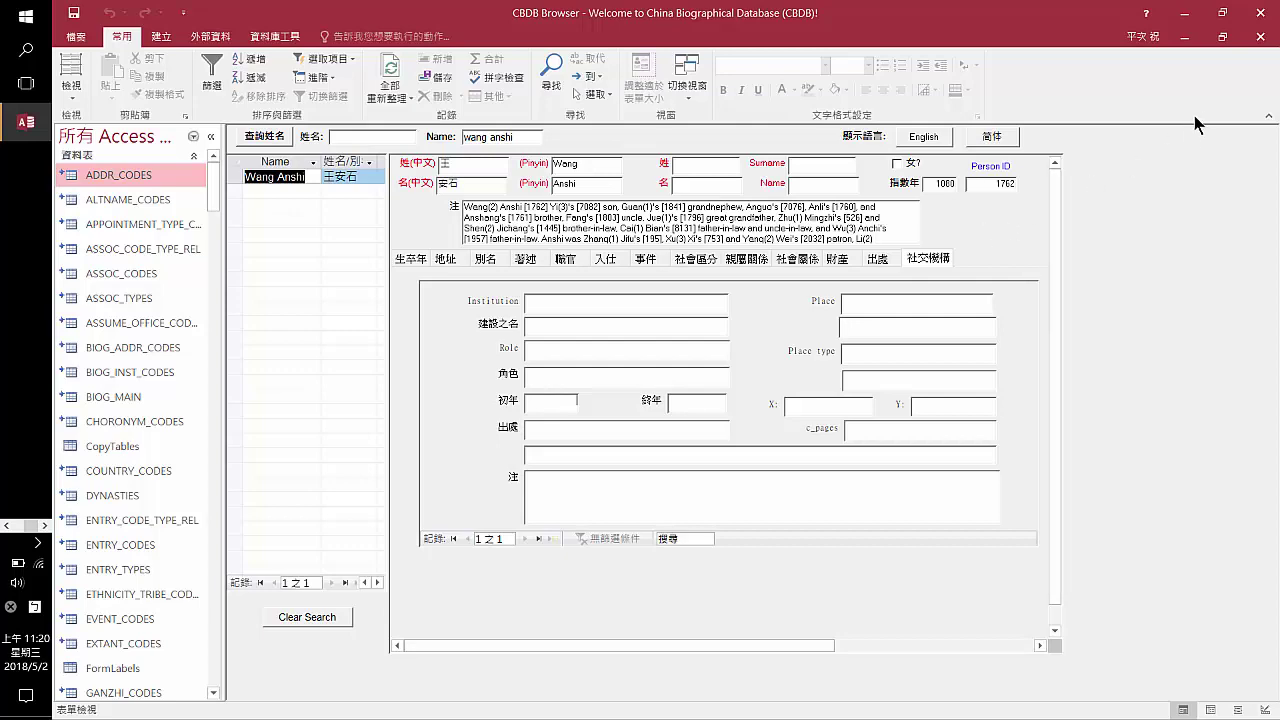
{"action": "left_click", "coordinate": [1260, 36]}
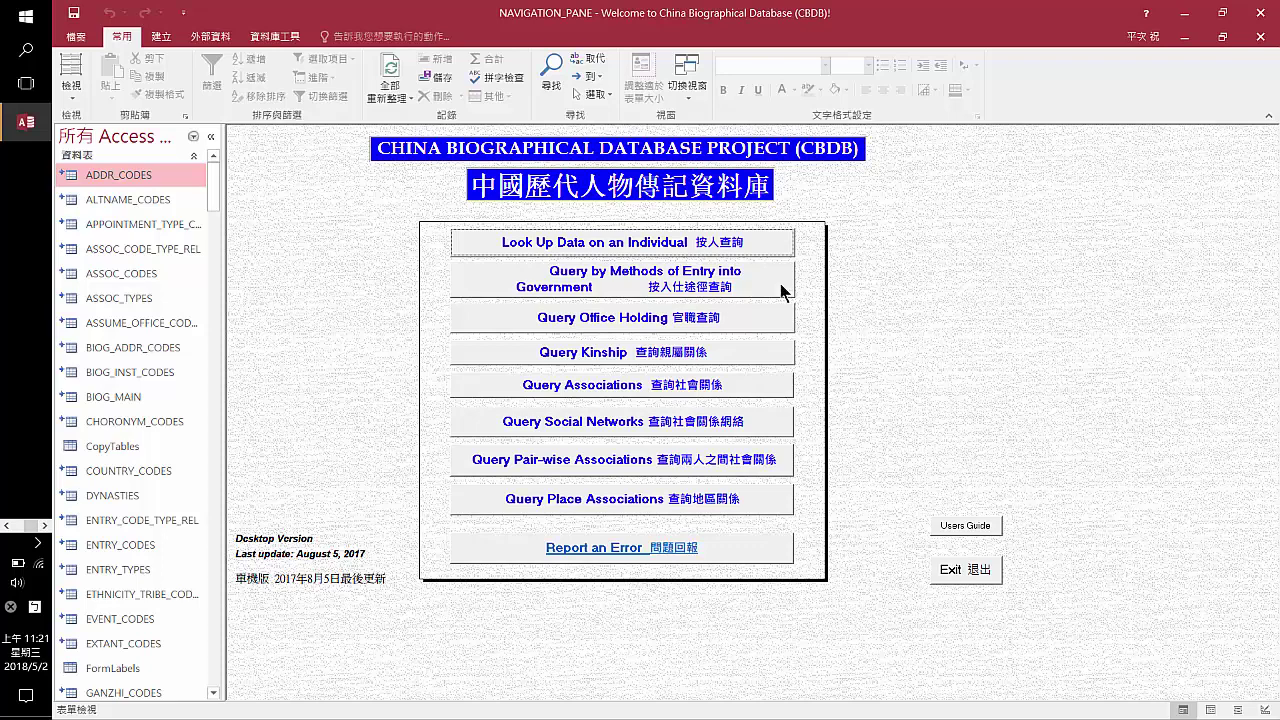
Open the query by methods of entry into government and browse the 宮廷門 and 科舉門 categories of its entry method list
{"action": "left_click", "coordinate": [727, 290]}
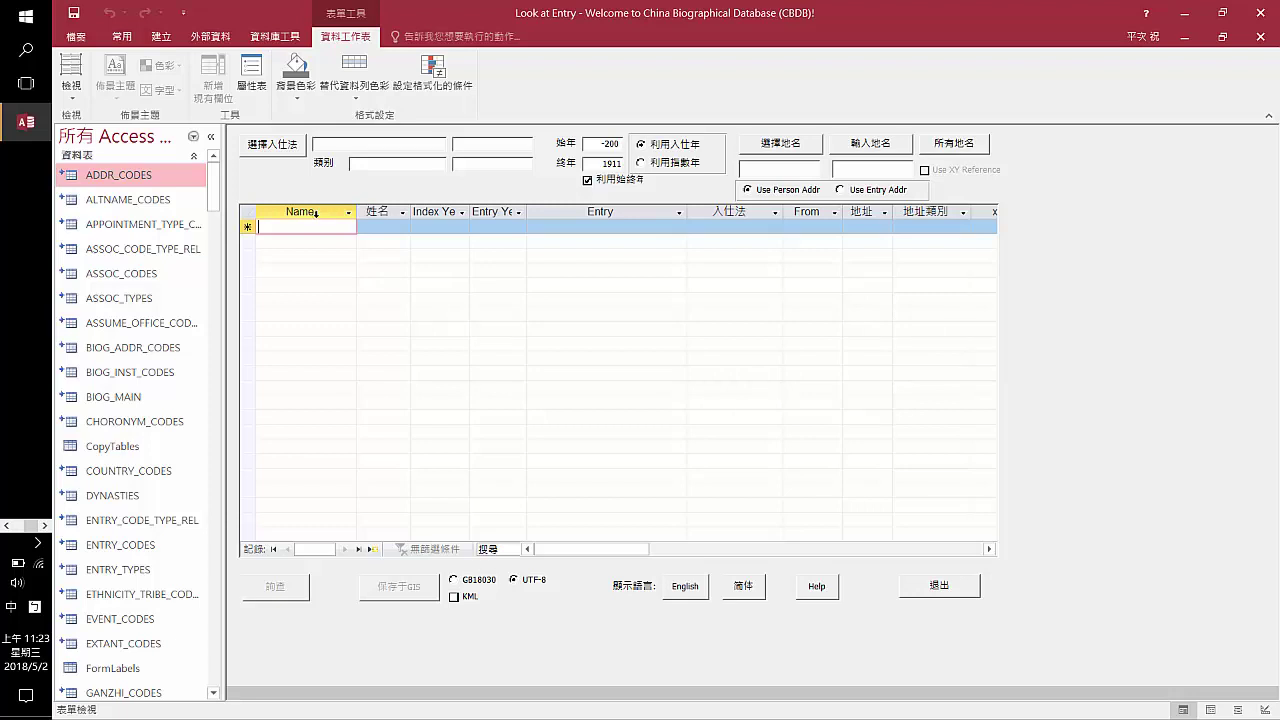
{"action": "left_click", "coordinate": [290, 147]}
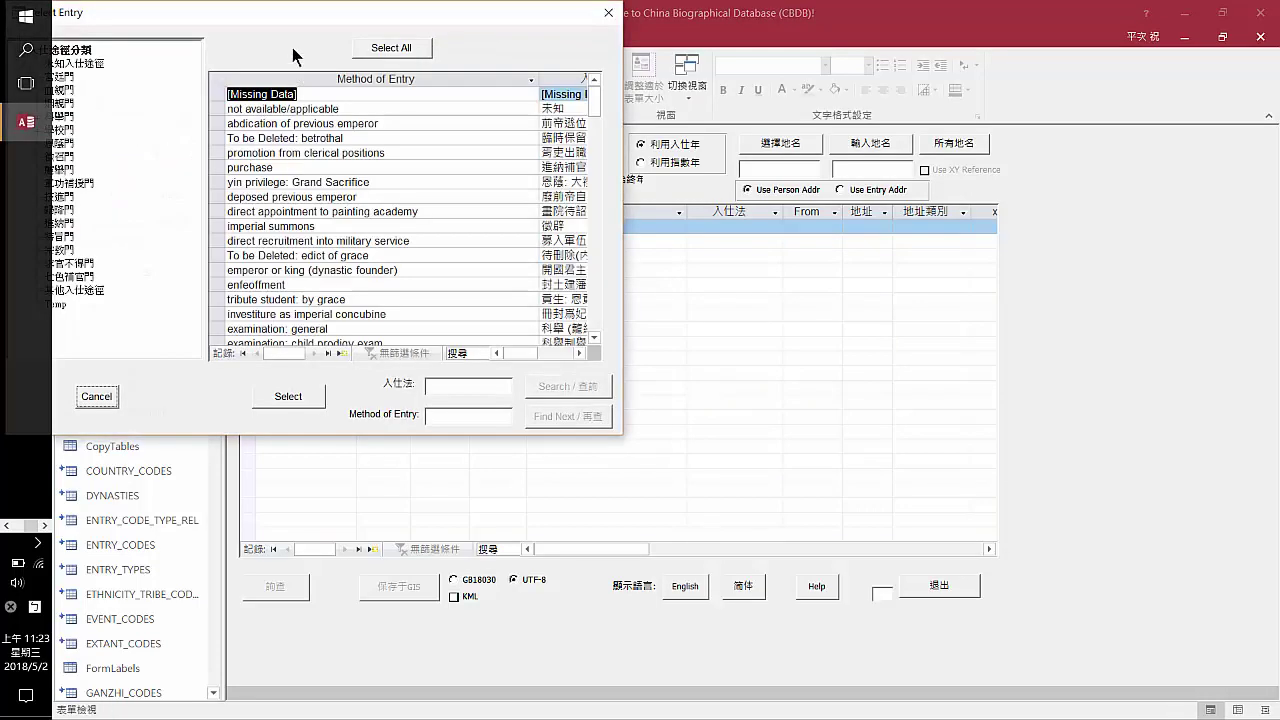
{"action": "left_click_drag", "start_coordinate": [273, 16], "coordinate": [522, 105]}
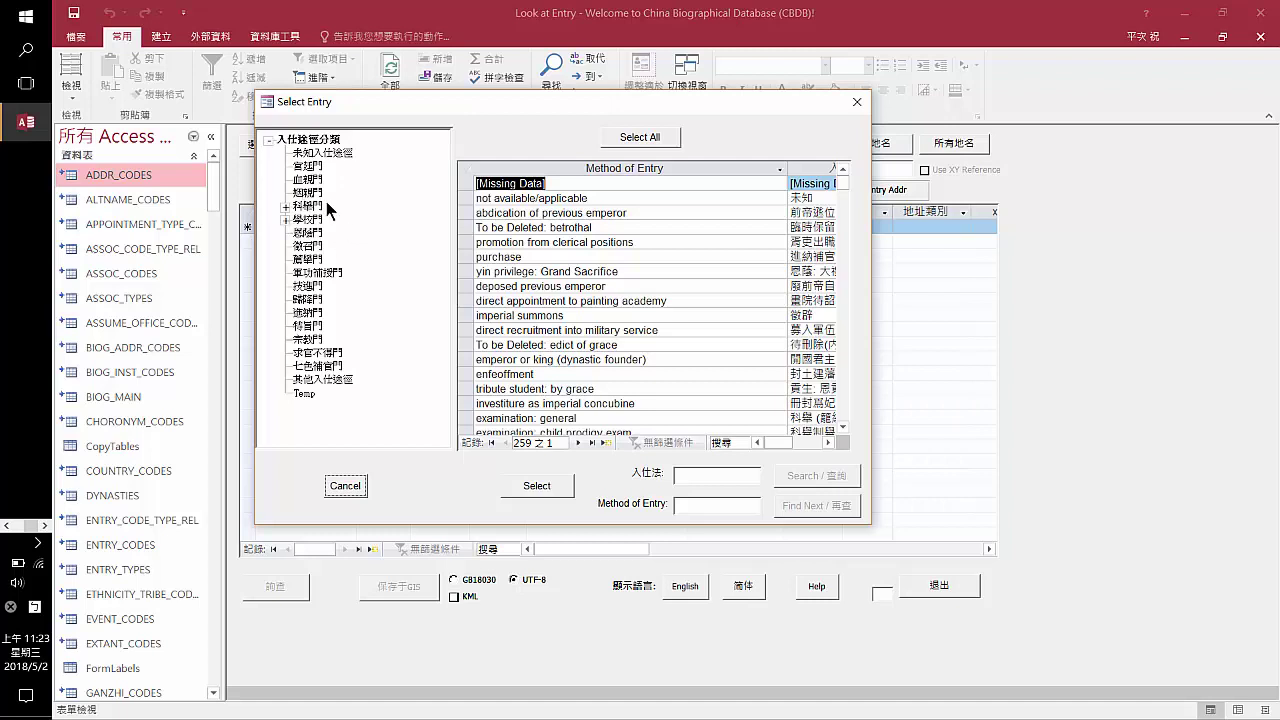
{"action": "left_click", "coordinate": [309, 166]}
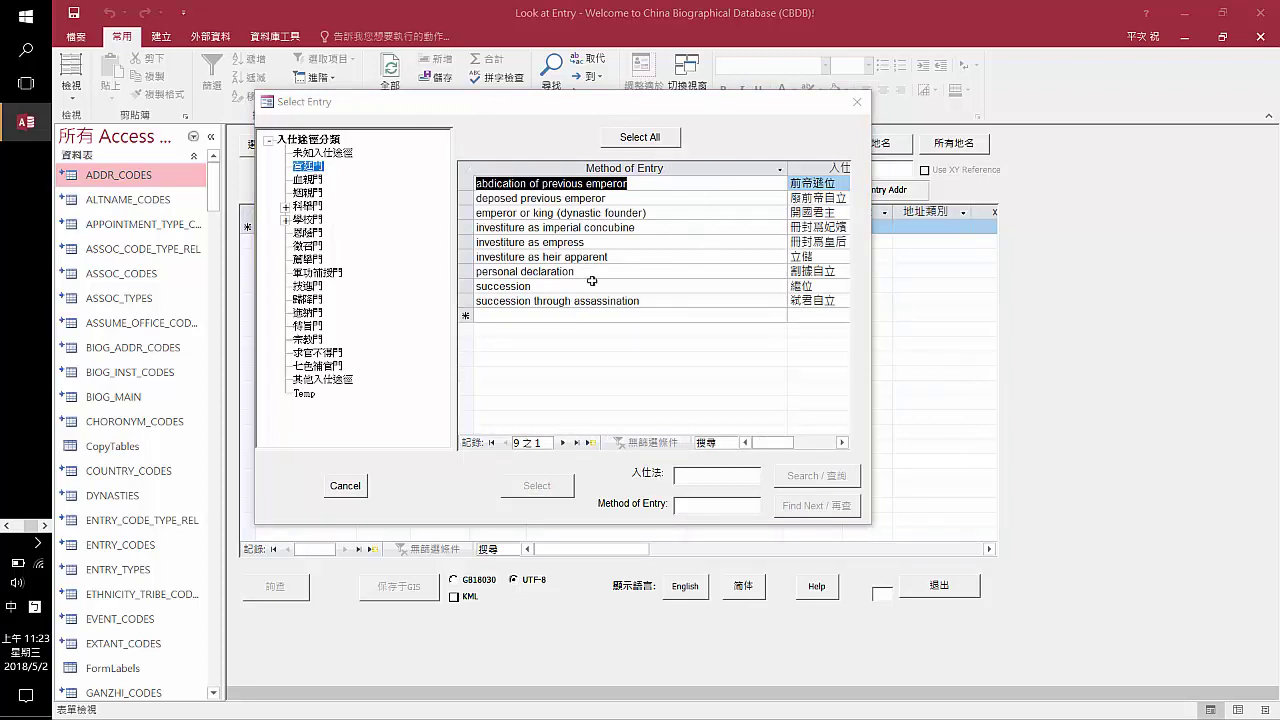
{"action": "double_click", "coordinate": [300, 206]}
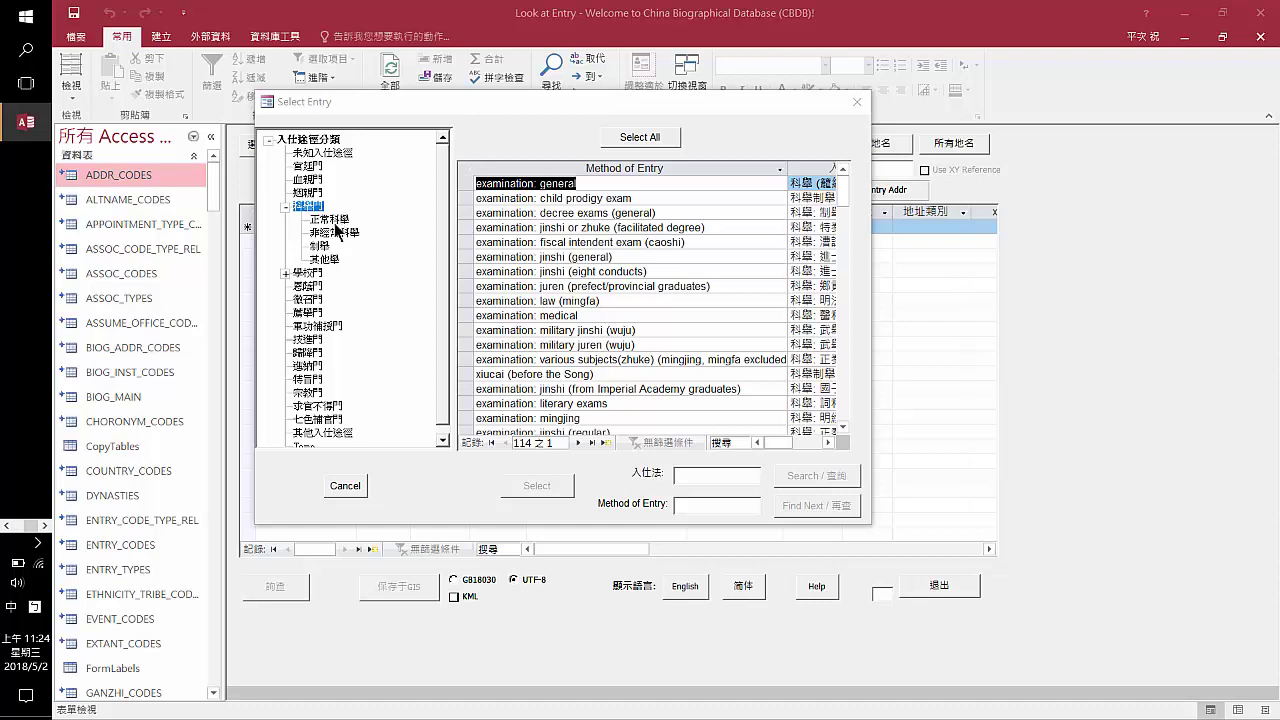
Choose all entry methods in the yin privilege category (恩蔭門) for the query
{"action": "left_click", "coordinate": [310, 287]}
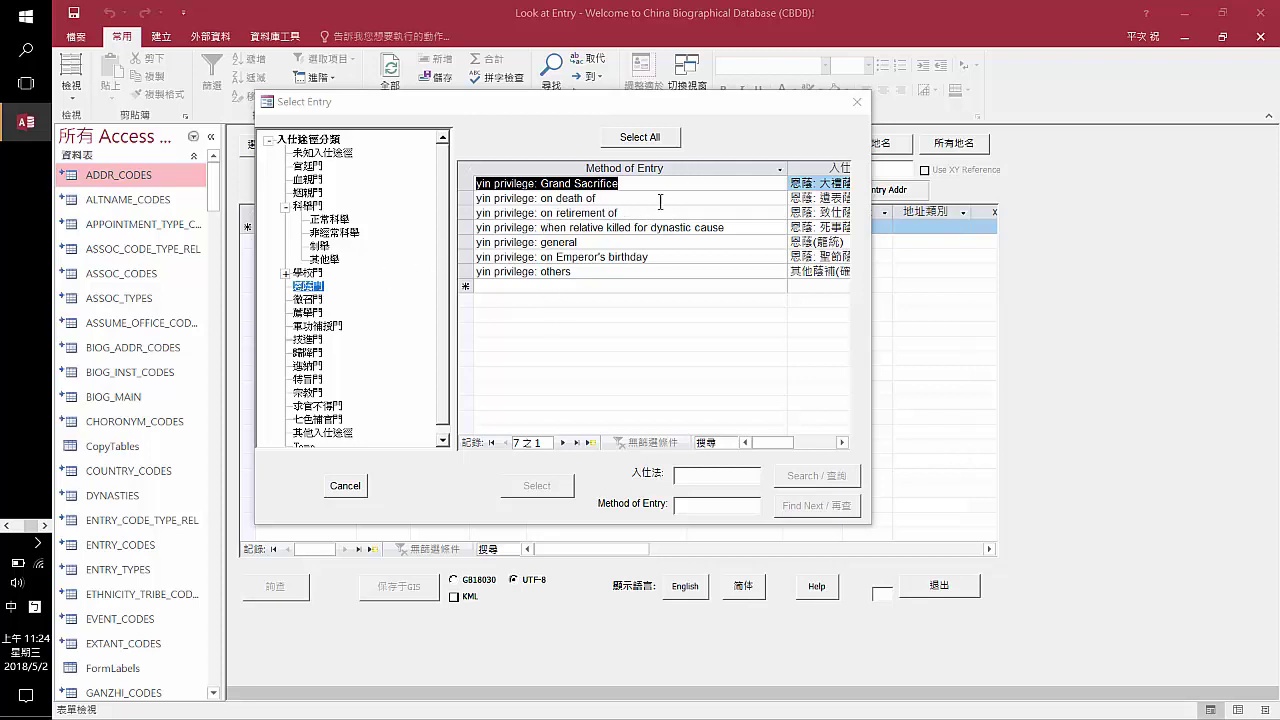
{"action": "left_click", "coordinate": [656, 137]}
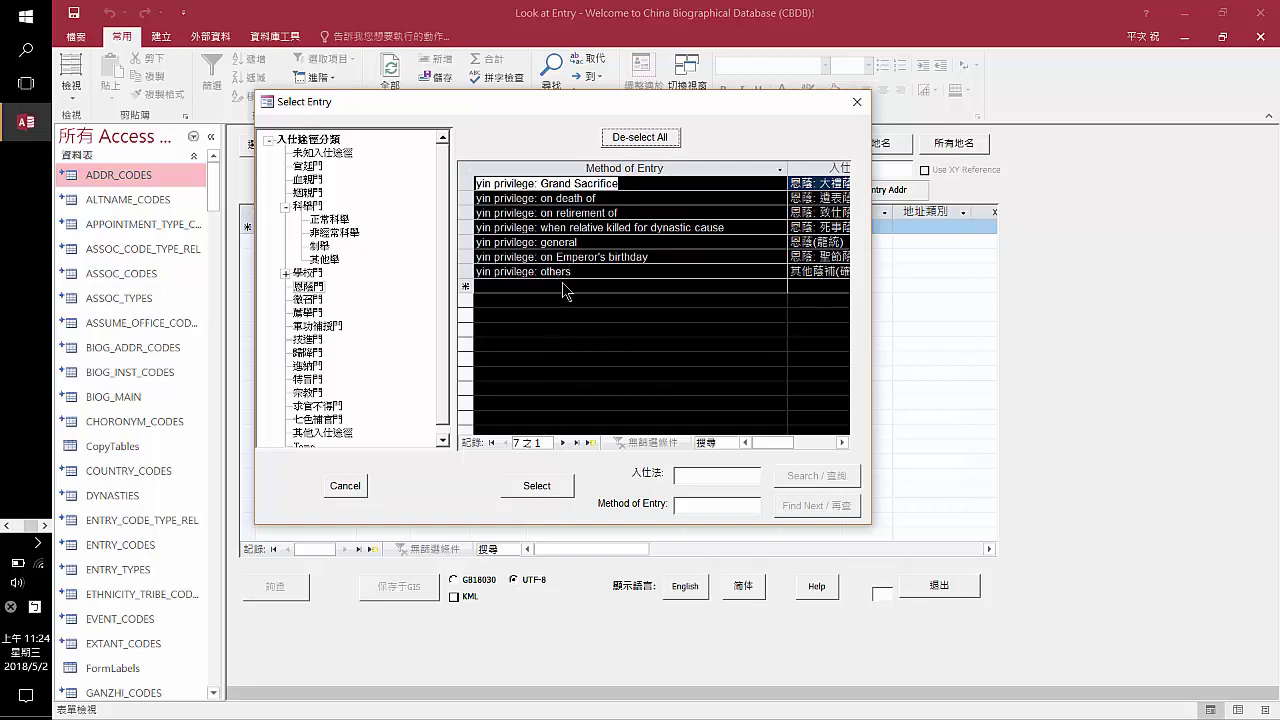
{"action": "left_click", "coordinate": [538, 486]}
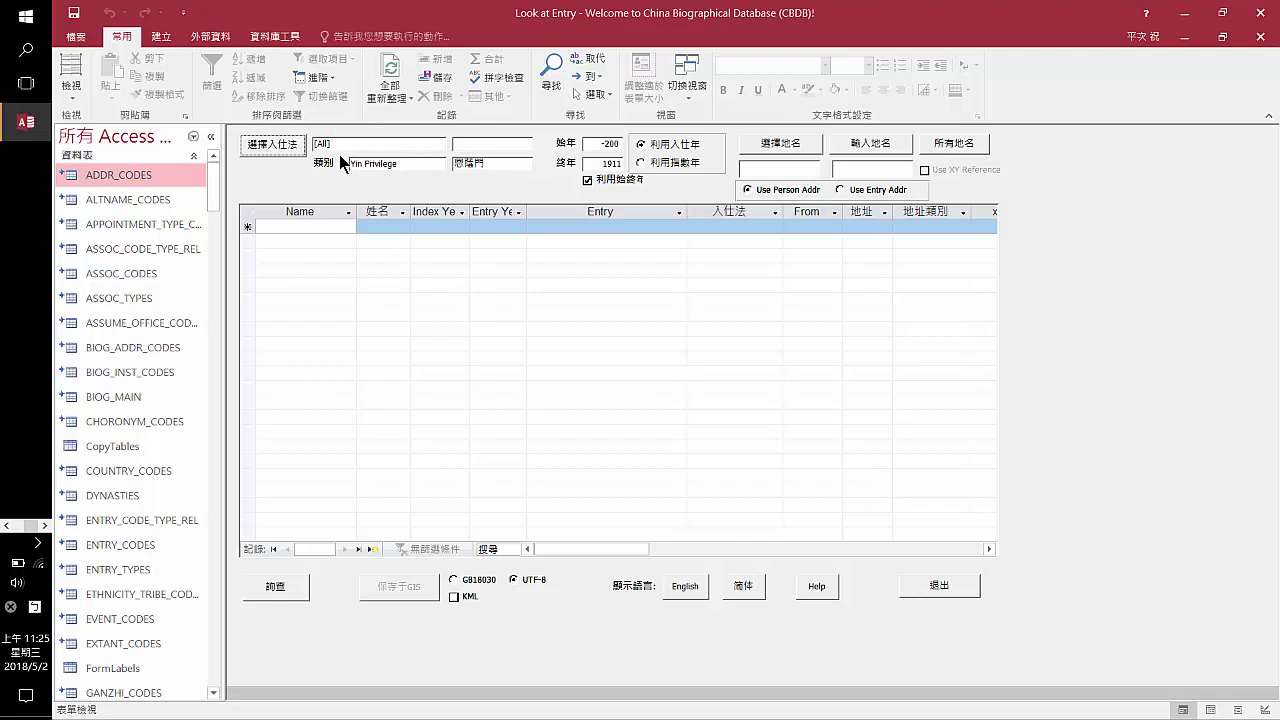
Set the start year (始年) to 1279, dismissing the AutoCorrect file message, and make the date range use index years (利用指數年)
{"action": "left_click_drag", "start_coordinate": [602, 145], "coordinate": [621, 141]}
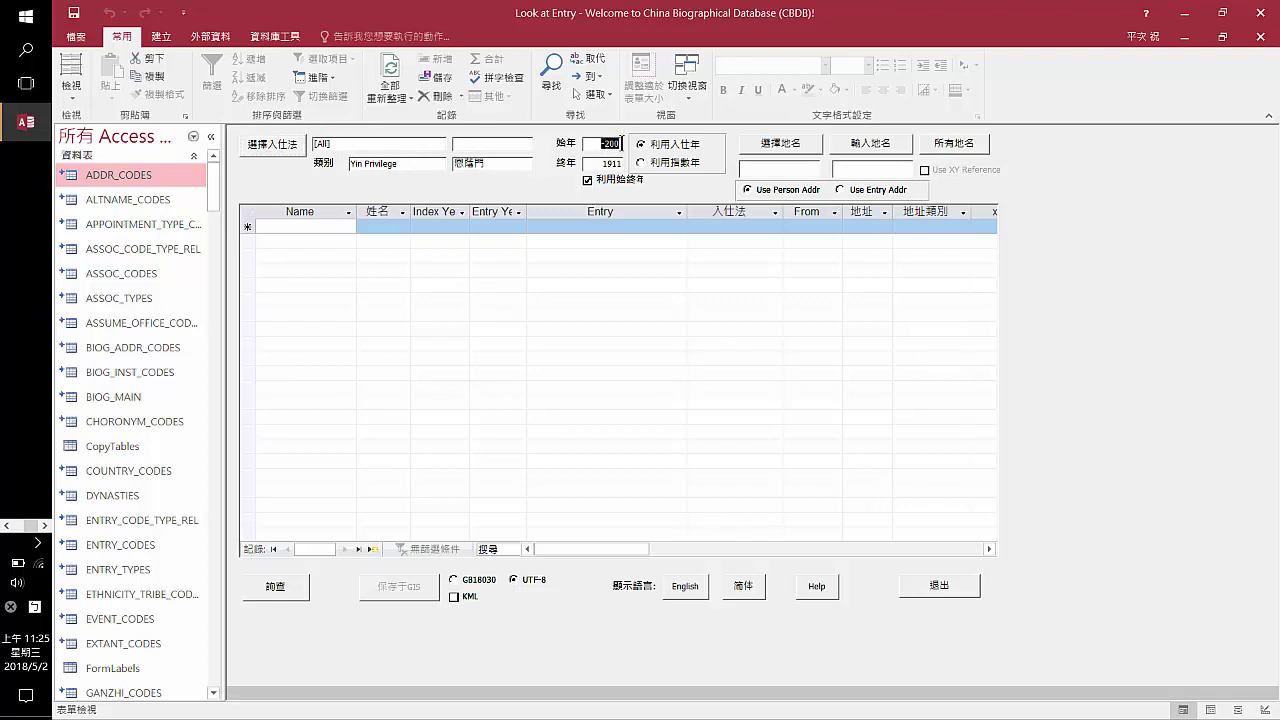
{"action": "type", "text": "1"}
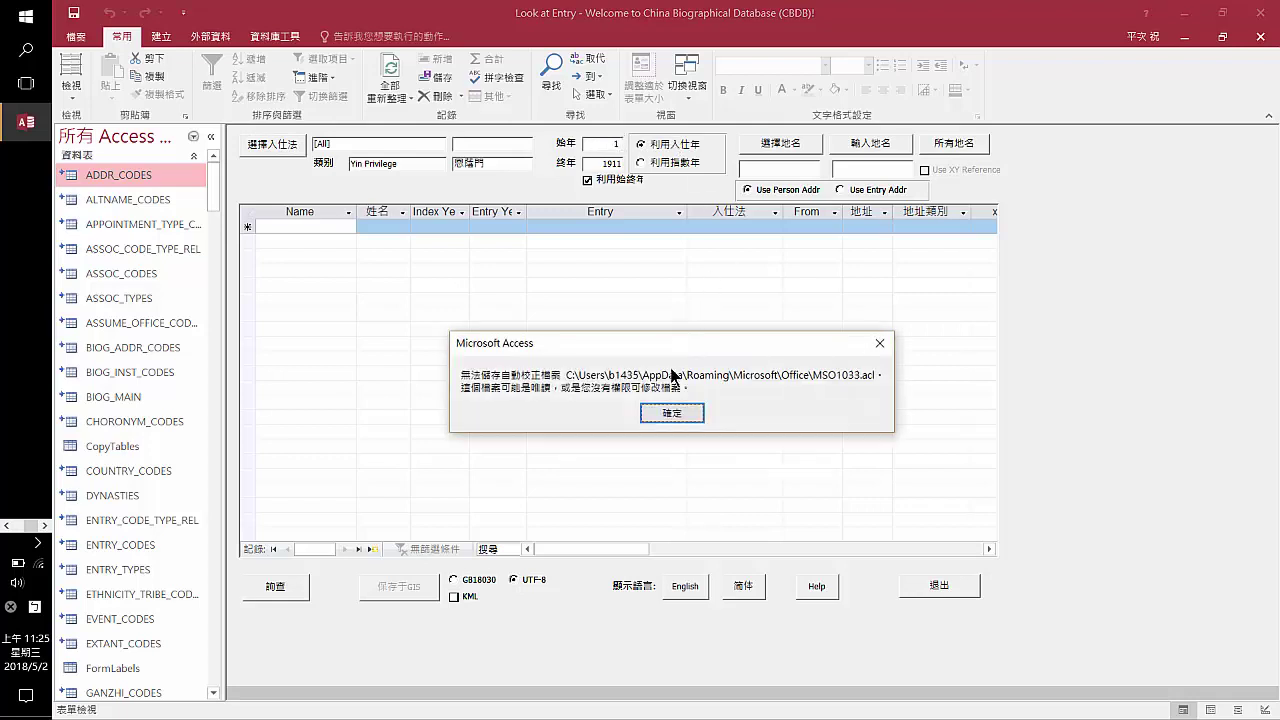
{"action": "left_click", "coordinate": [682, 415]}
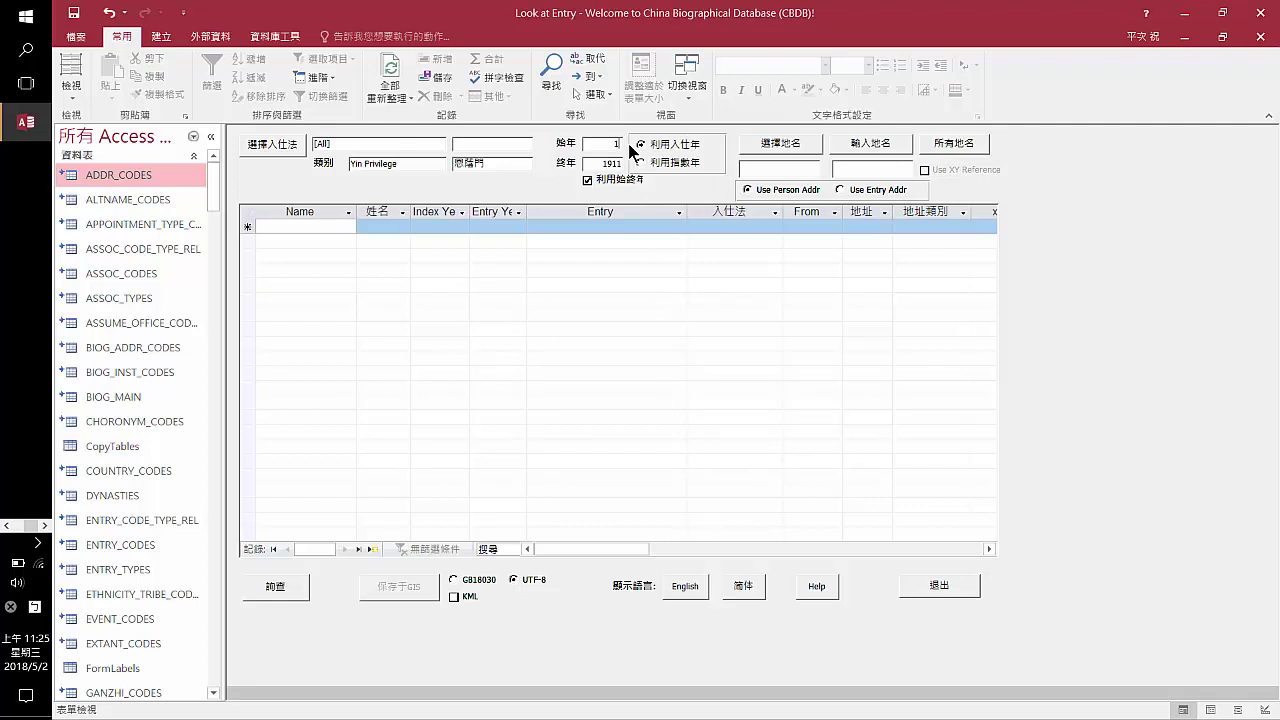
{"action": "type", "text": "279"}
{"action": "key", "text": "Tab"}
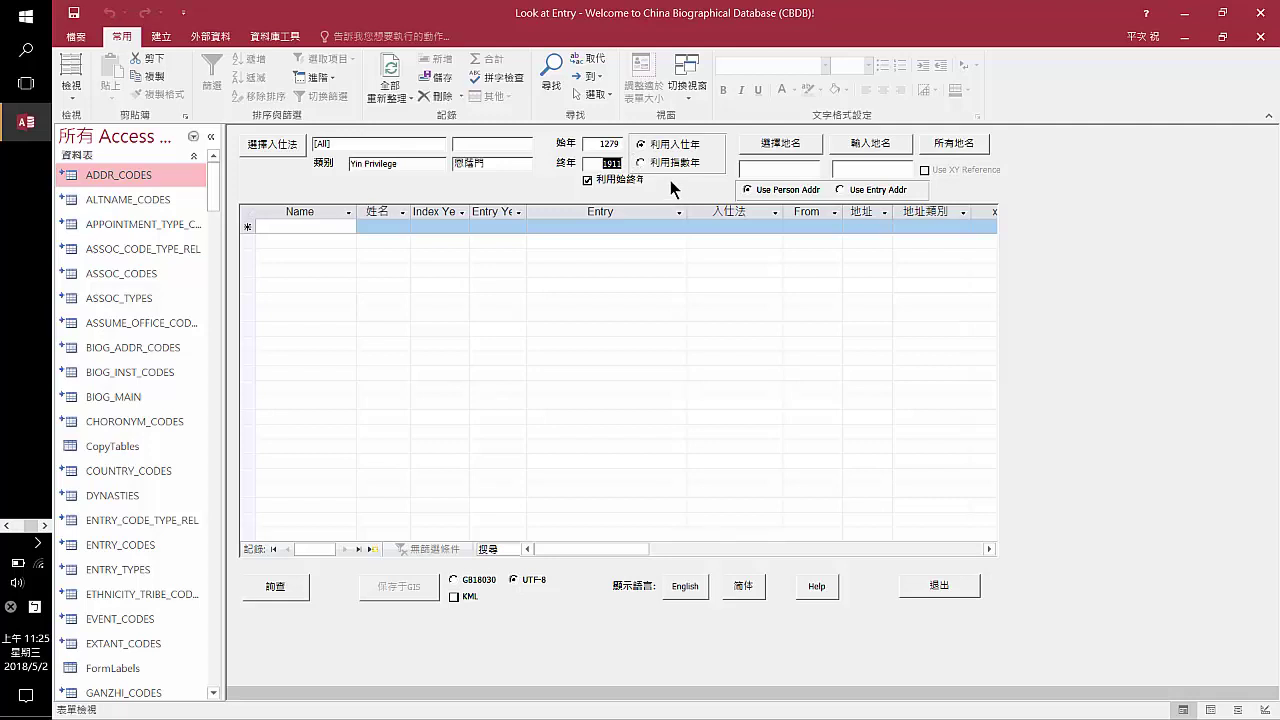
{"action": "left_click", "coordinate": [600, 182]}
{"action": "left_click", "coordinate": [590, 180]}
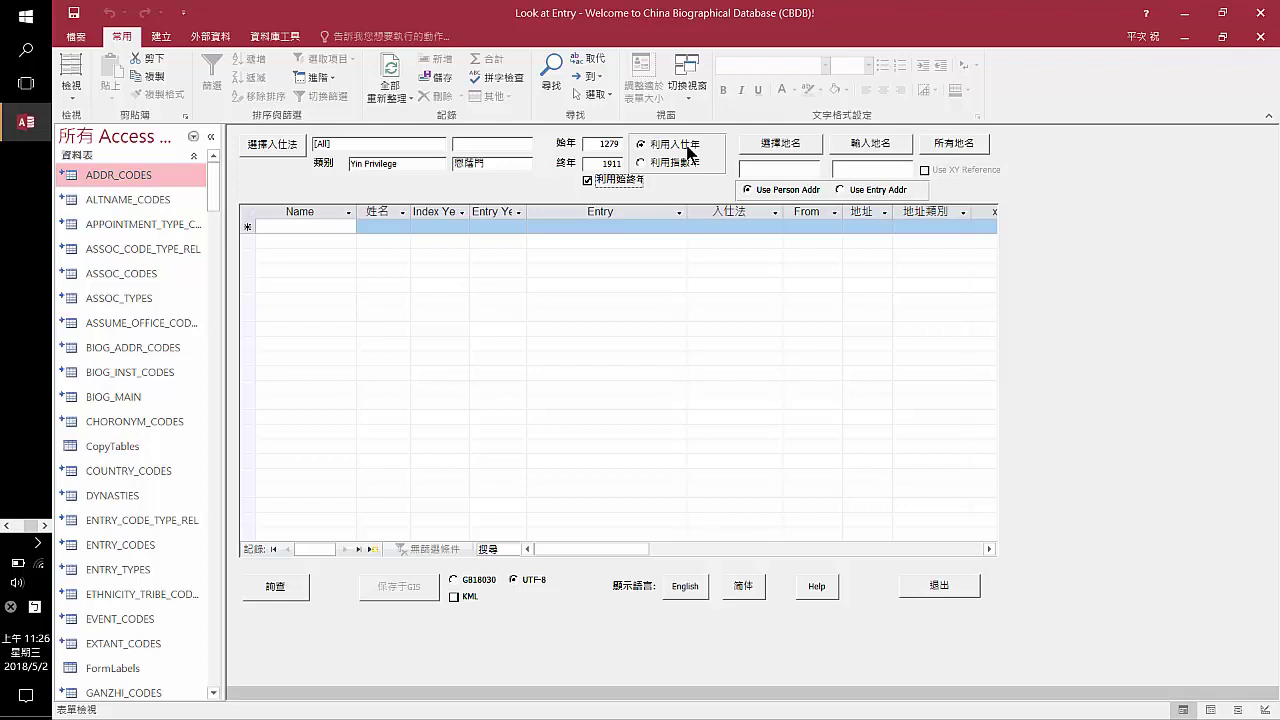
{"action": "left_click", "coordinate": [643, 166]}
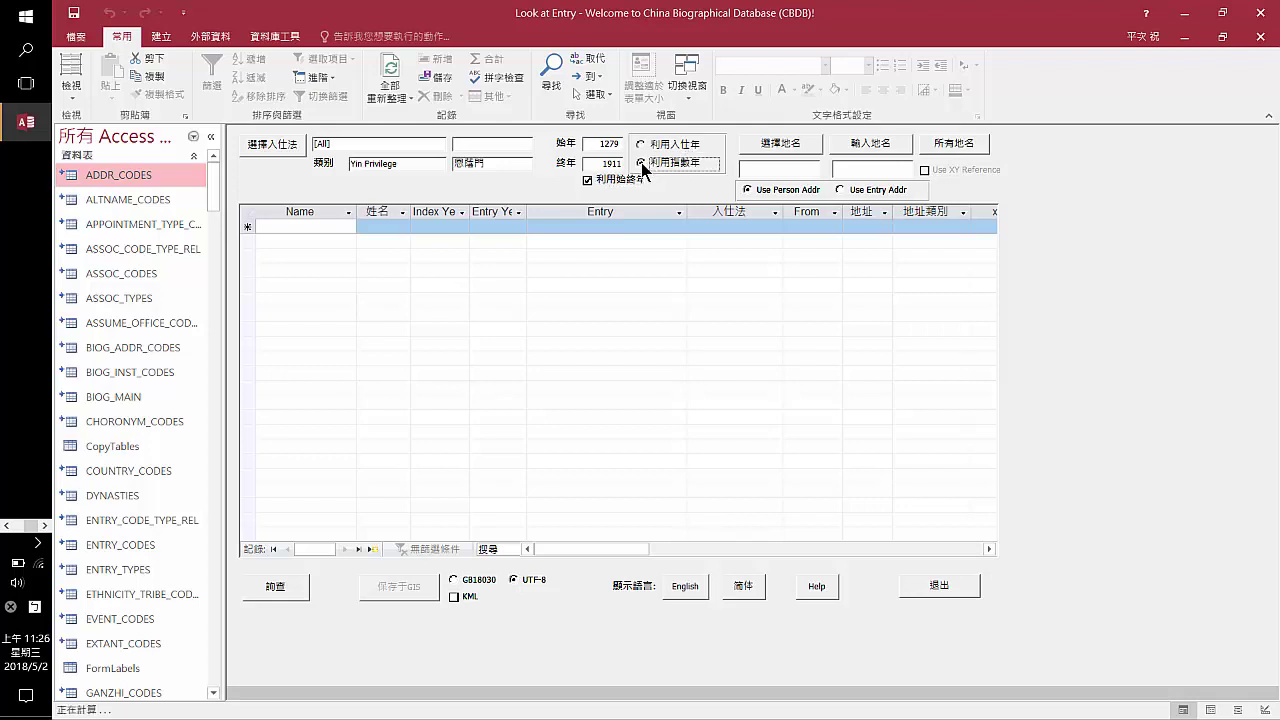
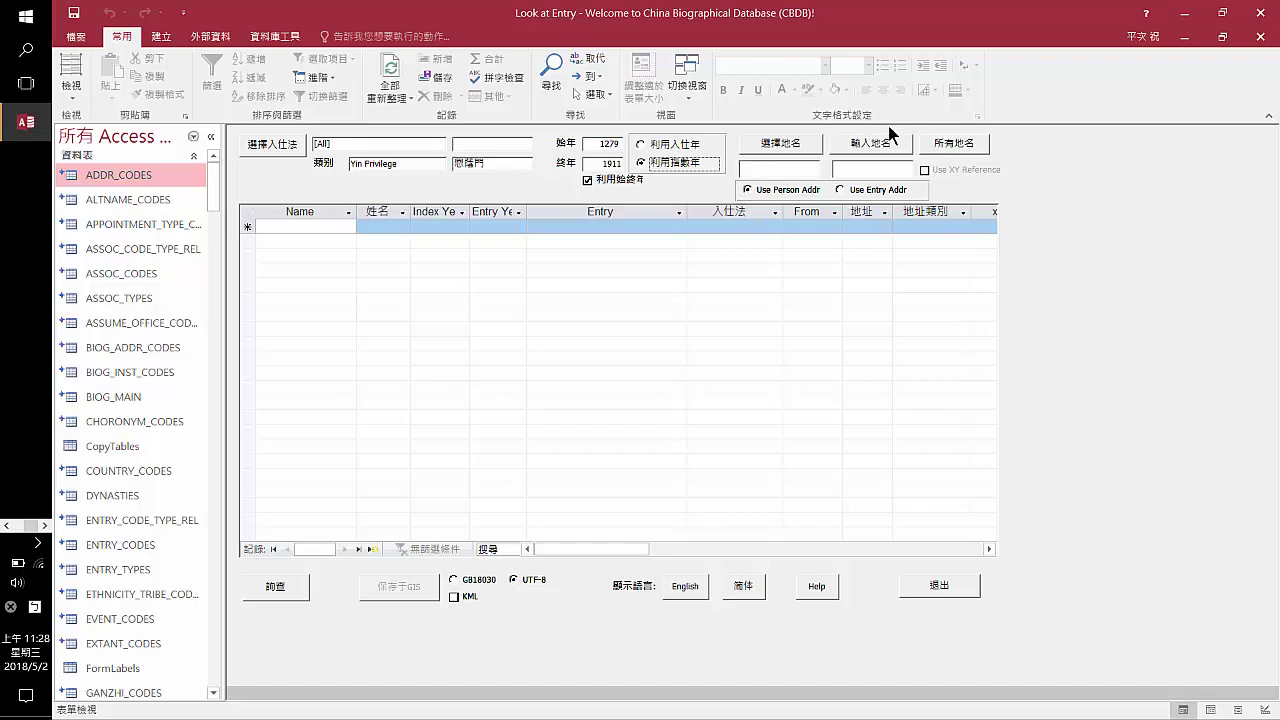
Restrict the query to all places matching the Chinese place name filter 泉州 and run it
{"action": "left_click", "coordinate": [800, 147]}
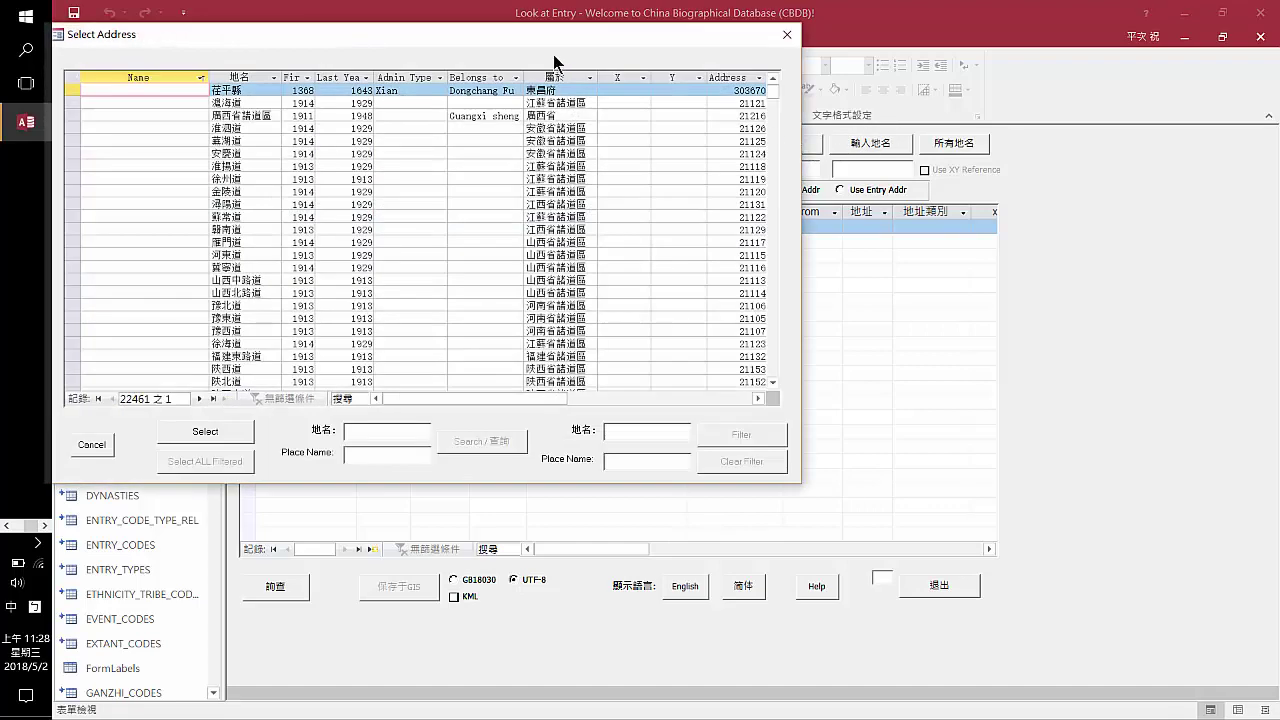
{"action": "left_click_drag", "start_coordinate": [526, 37], "coordinate": [607, 57]}
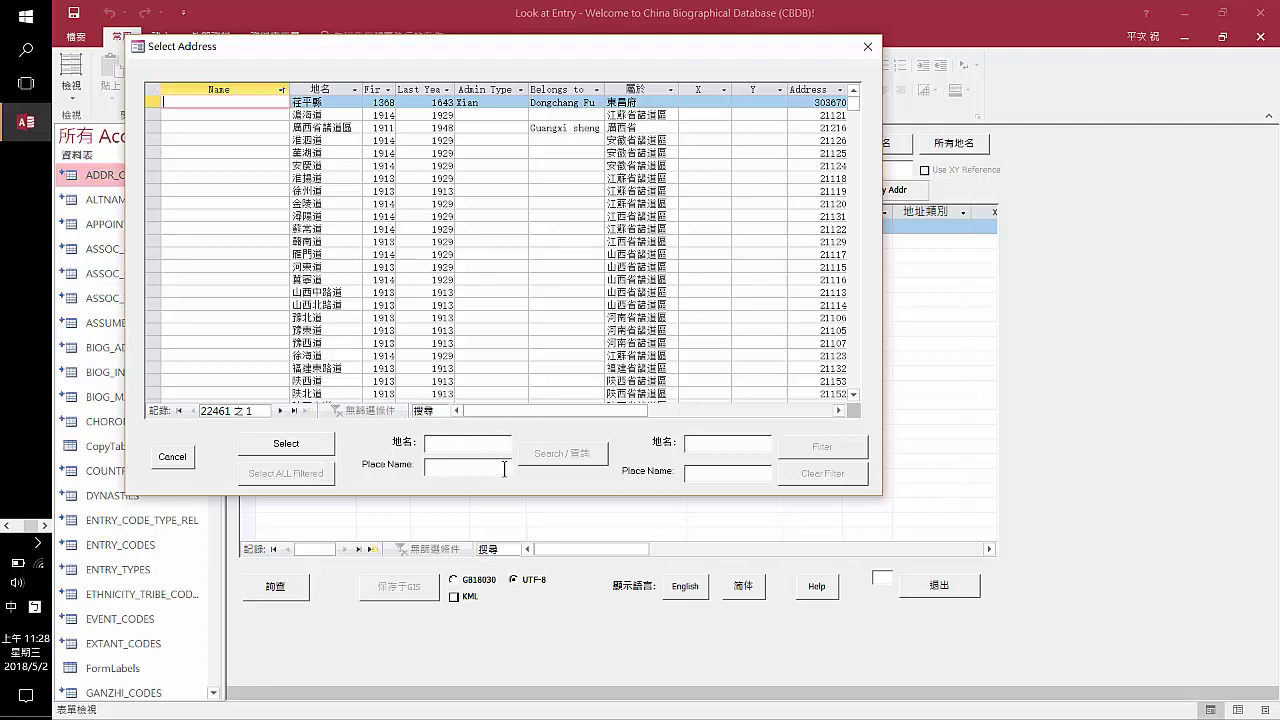
{"action": "left_click", "coordinate": [704, 445]}
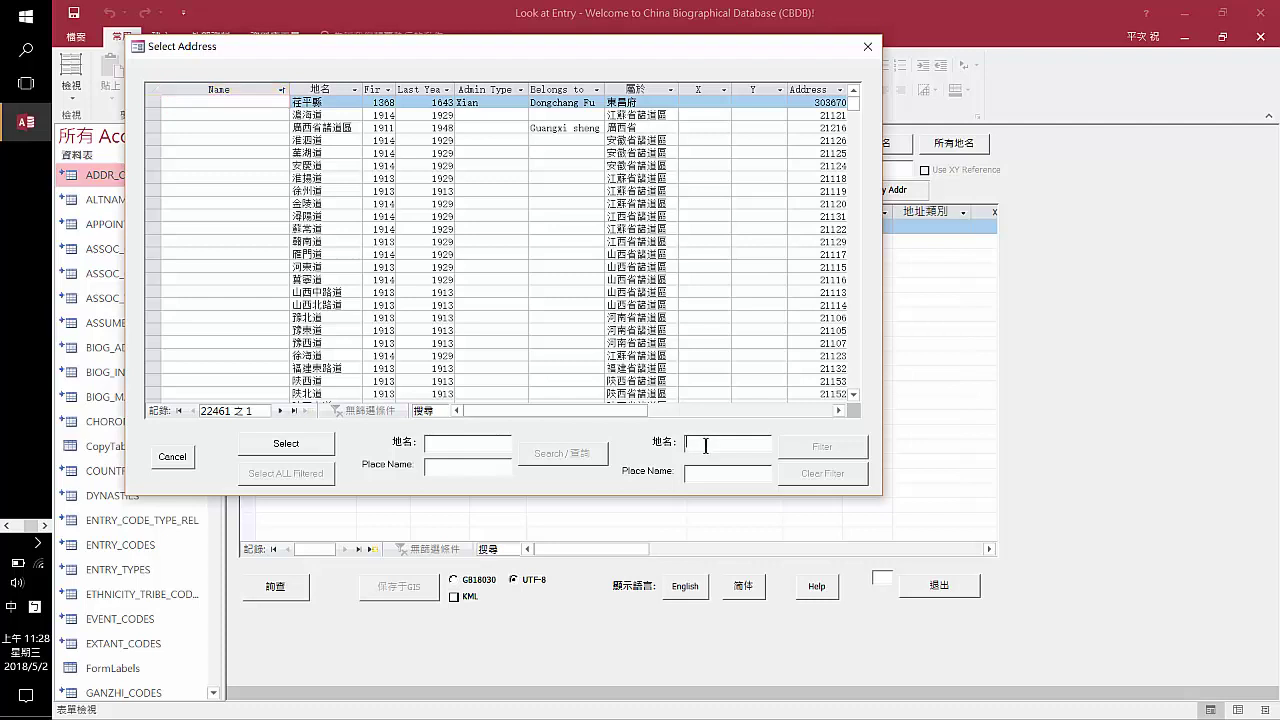
{"action": "left_click", "coordinate": [478, 442]}
{"action": "left_click", "coordinate": [709, 437]}
{"action": "type", "text": "泉州"}
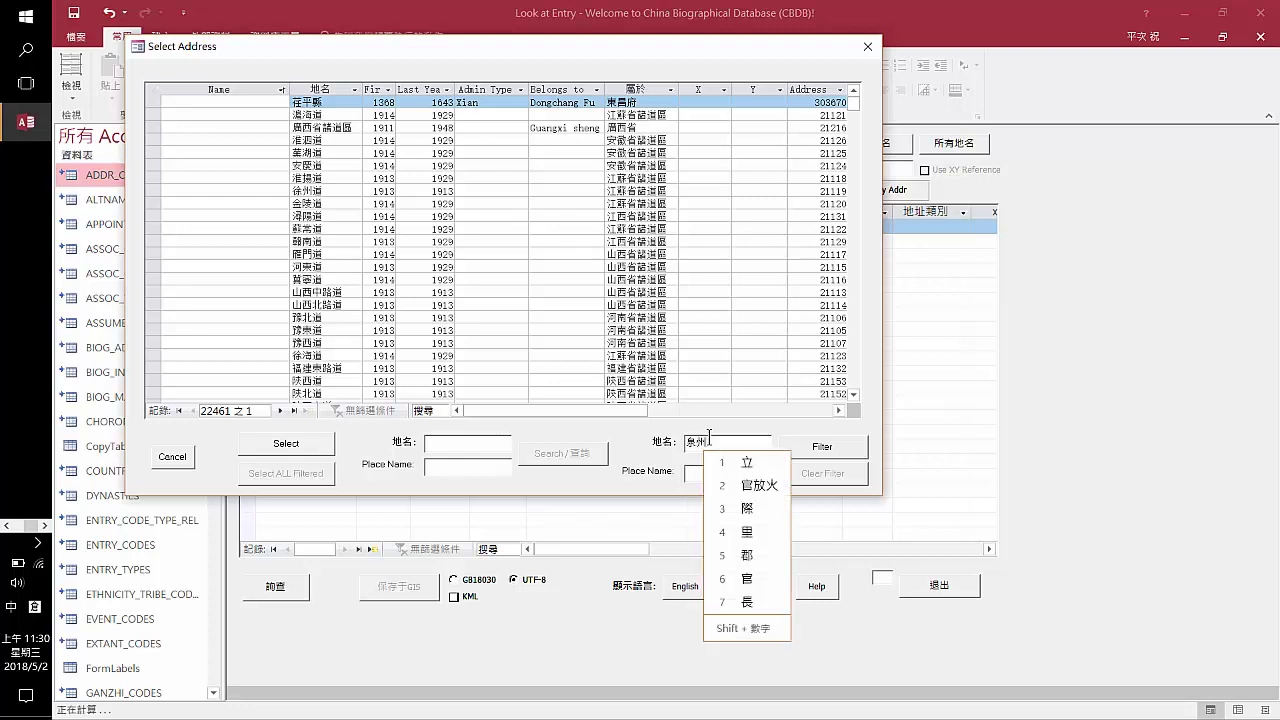
{"action": "left_click", "coordinate": [850, 442]}
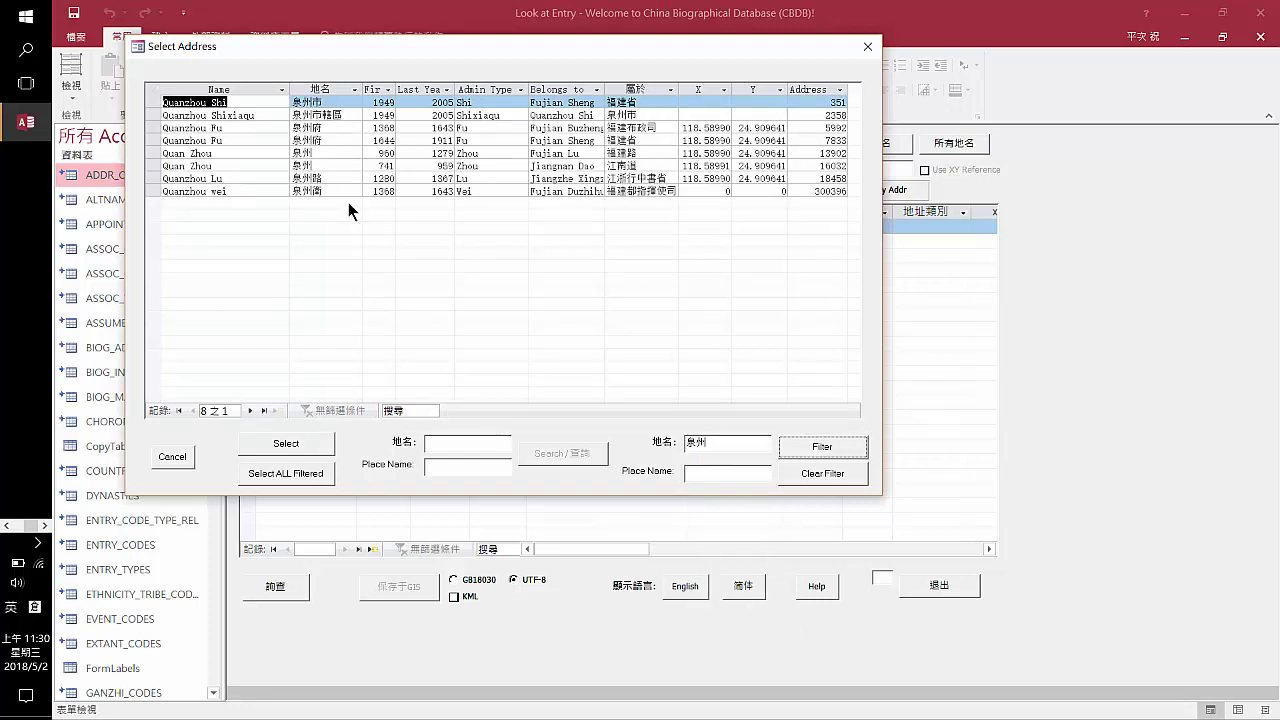
{"action": "left_click", "coordinate": [307, 474]}
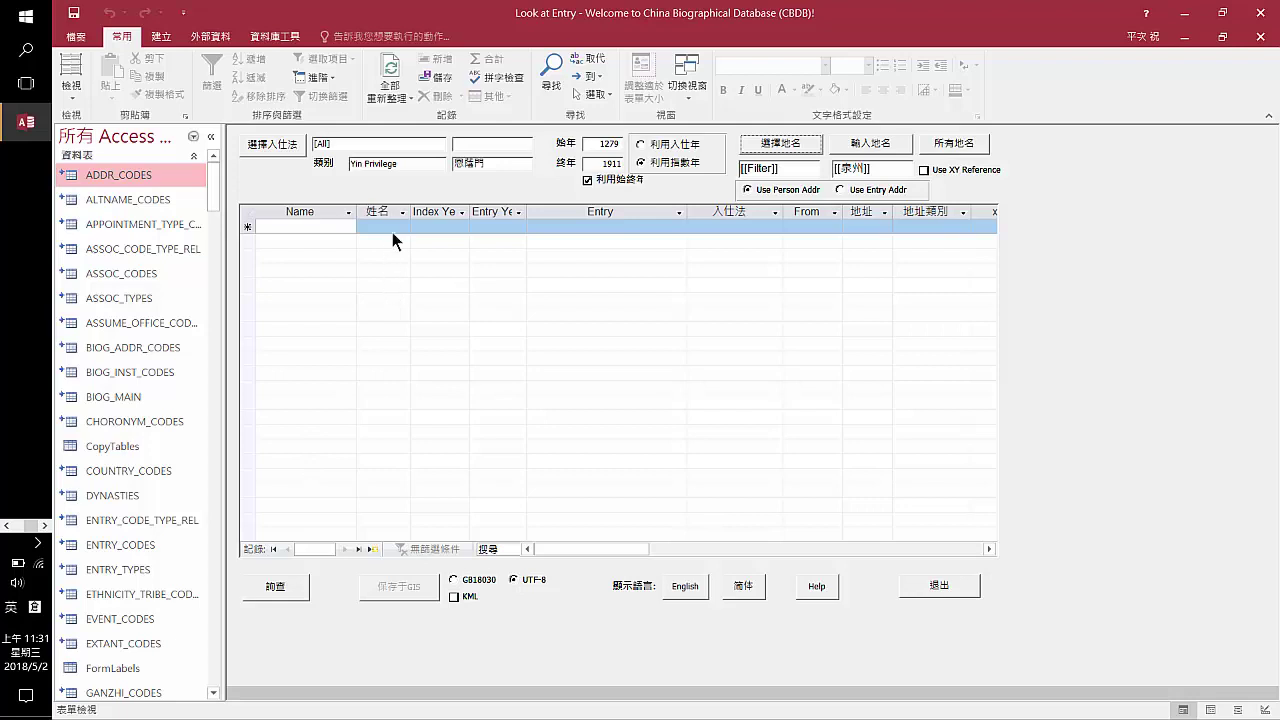
{"action": "left_click", "coordinate": [276, 588]}
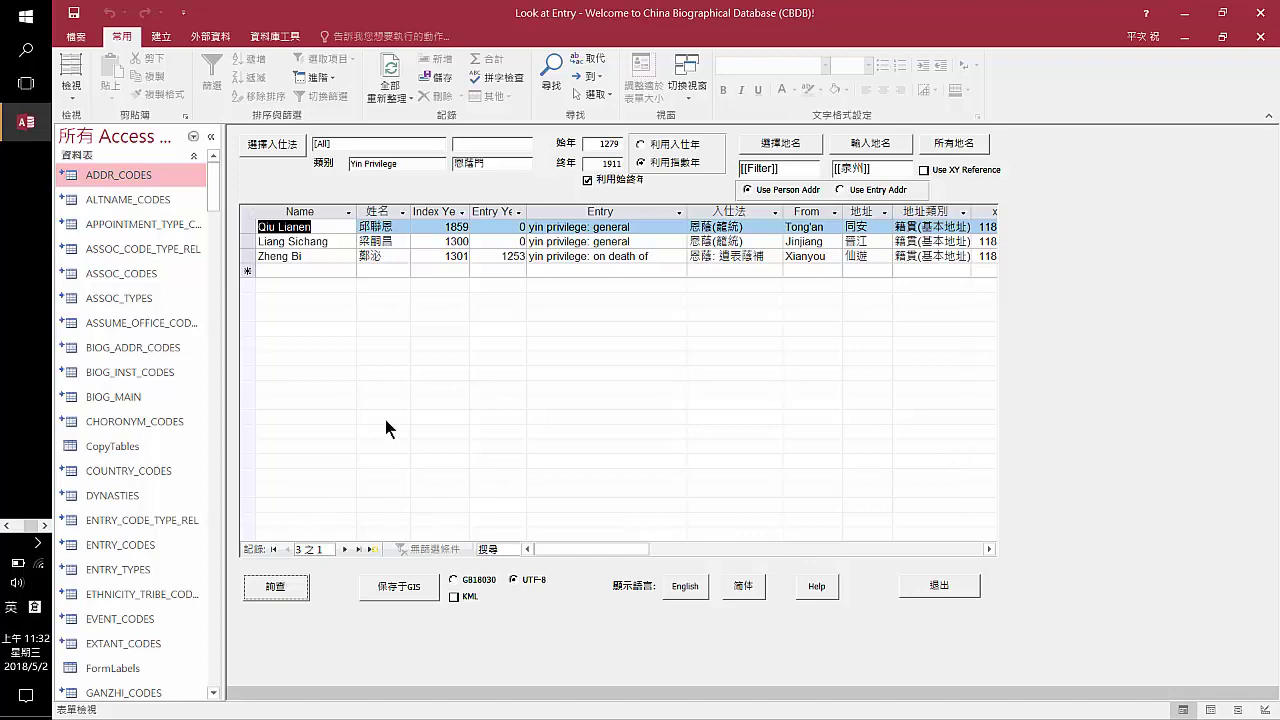
Reopen the entry method selection and list the methods under 正常科舉 in the 科舉門 category
{"action": "left_click", "coordinate": [268, 144]}
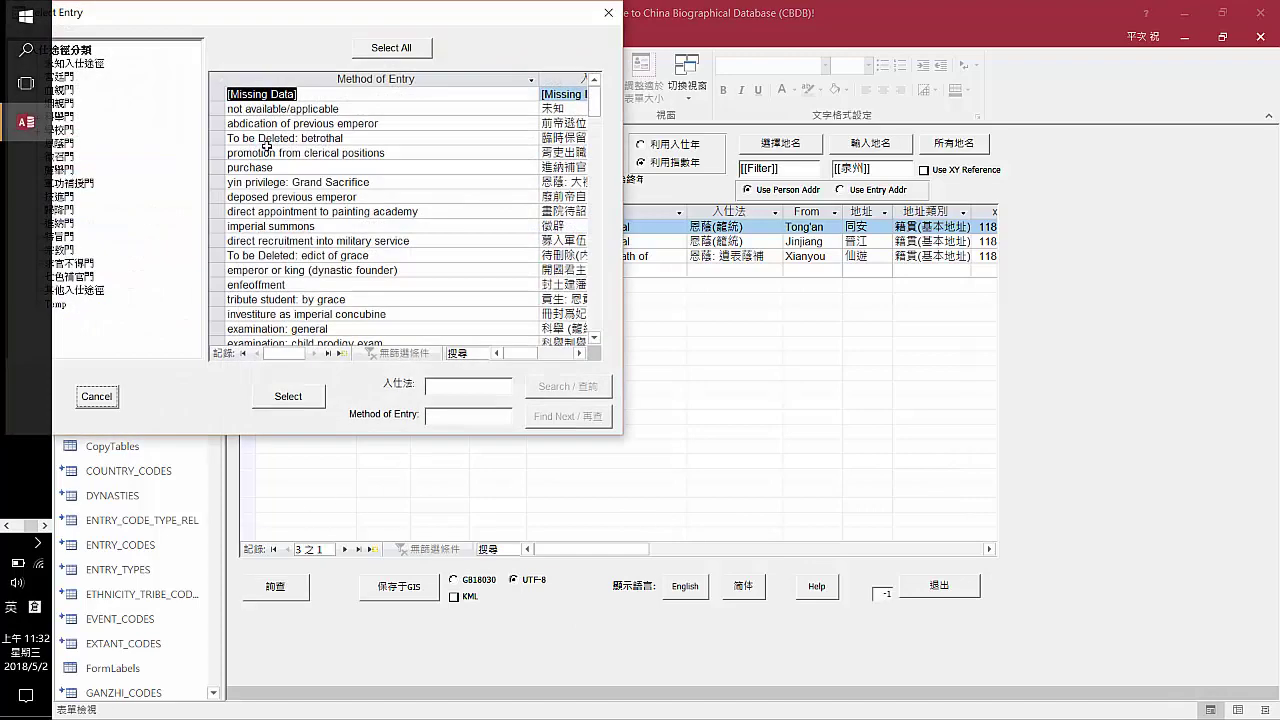
{"action": "left_click_drag", "start_coordinate": [251, 23], "coordinate": [452, 110]}
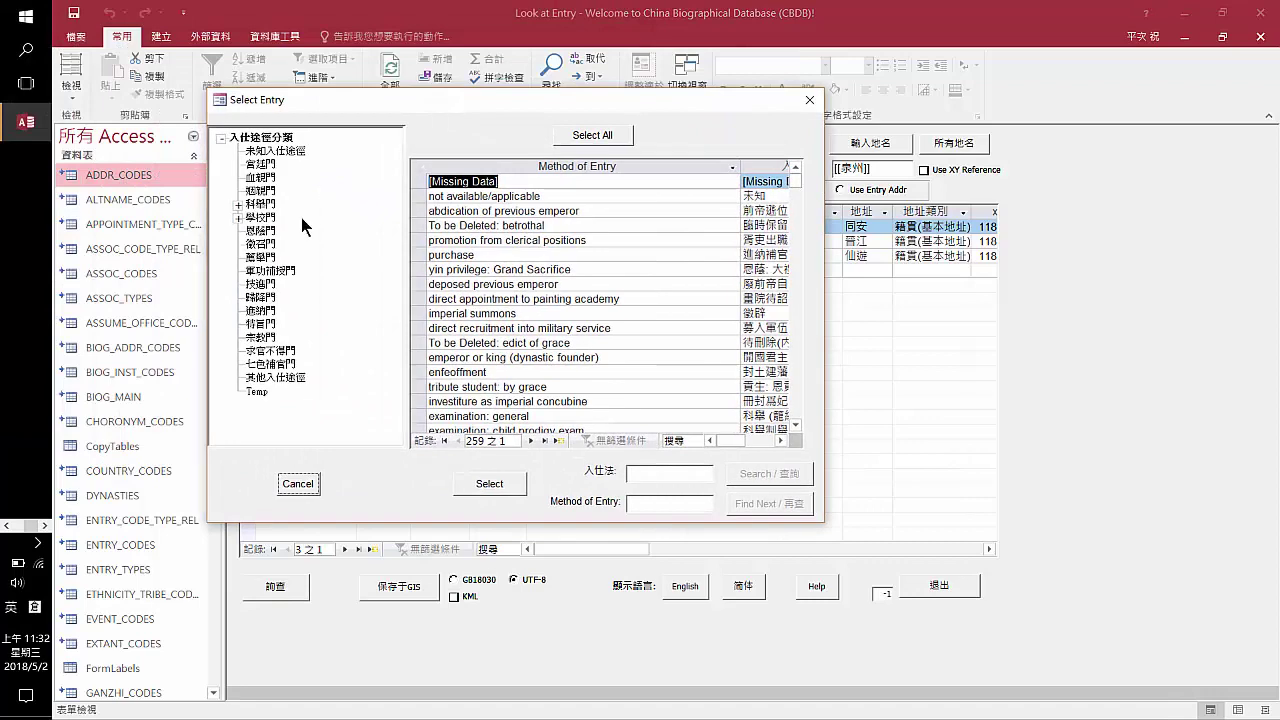
{"action": "left_click", "coordinate": [258, 204]}
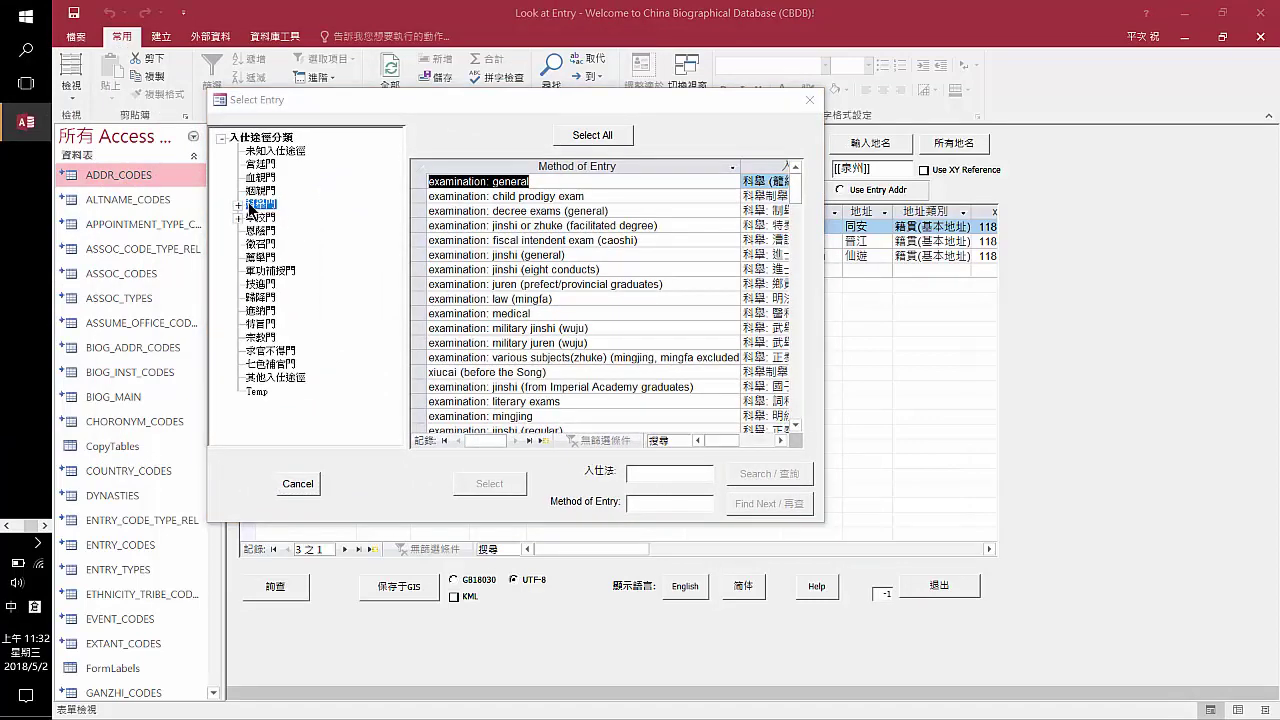
{"action": "left_click", "coordinate": [240, 205]}
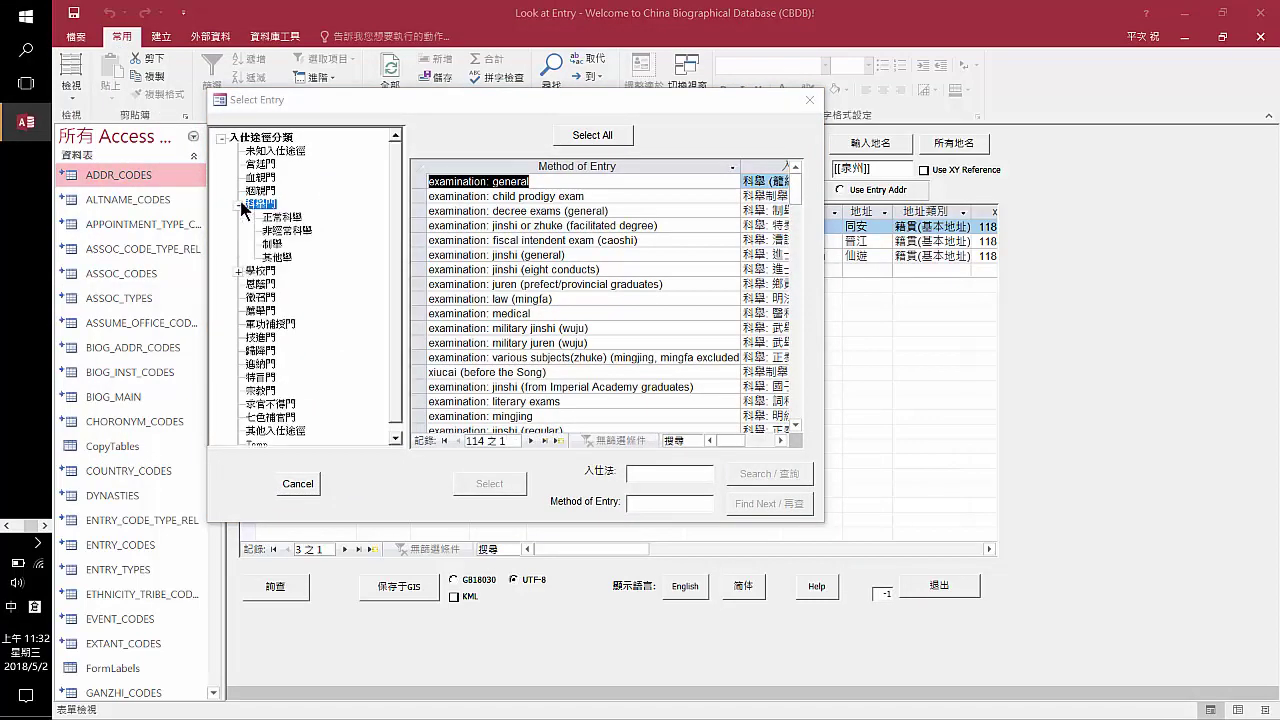
{"action": "left_click", "coordinate": [285, 217]}
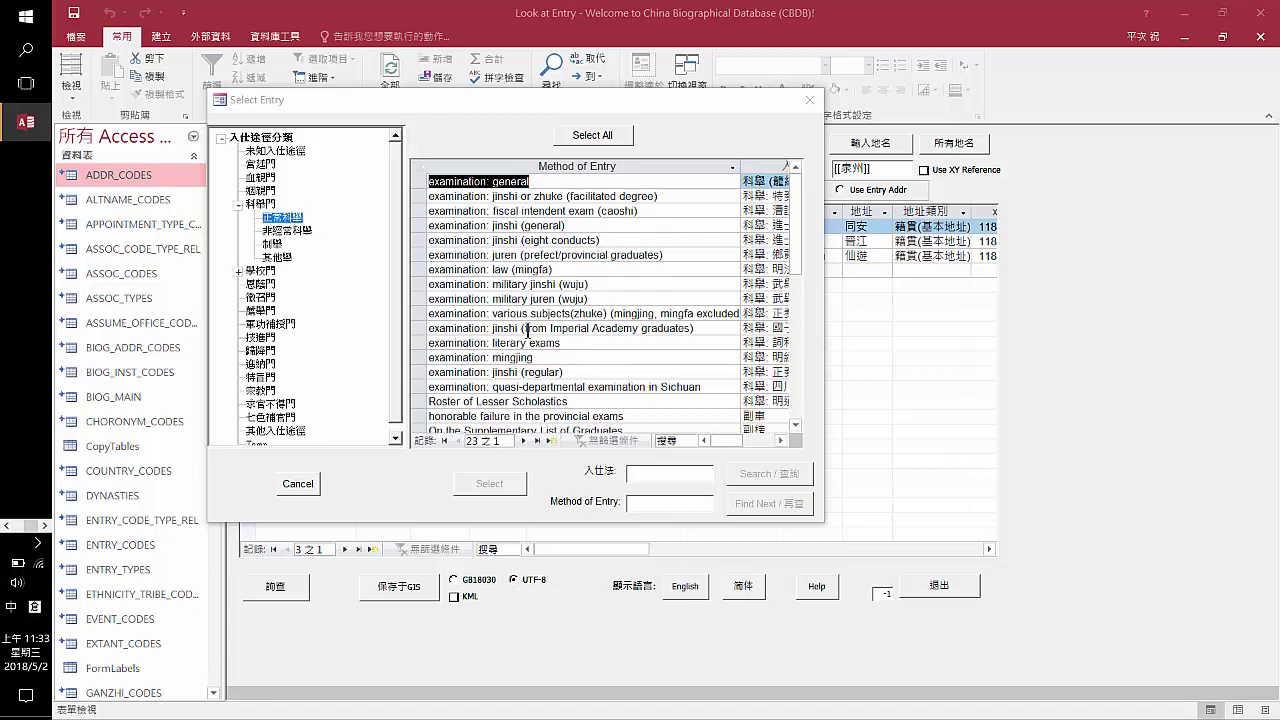
Try selecting adjacent examination methods from jinshi (general), through jinshi (eight conducts) and through law (mingfa)
{"action": "left_click", "coordinate": [417, 225]}
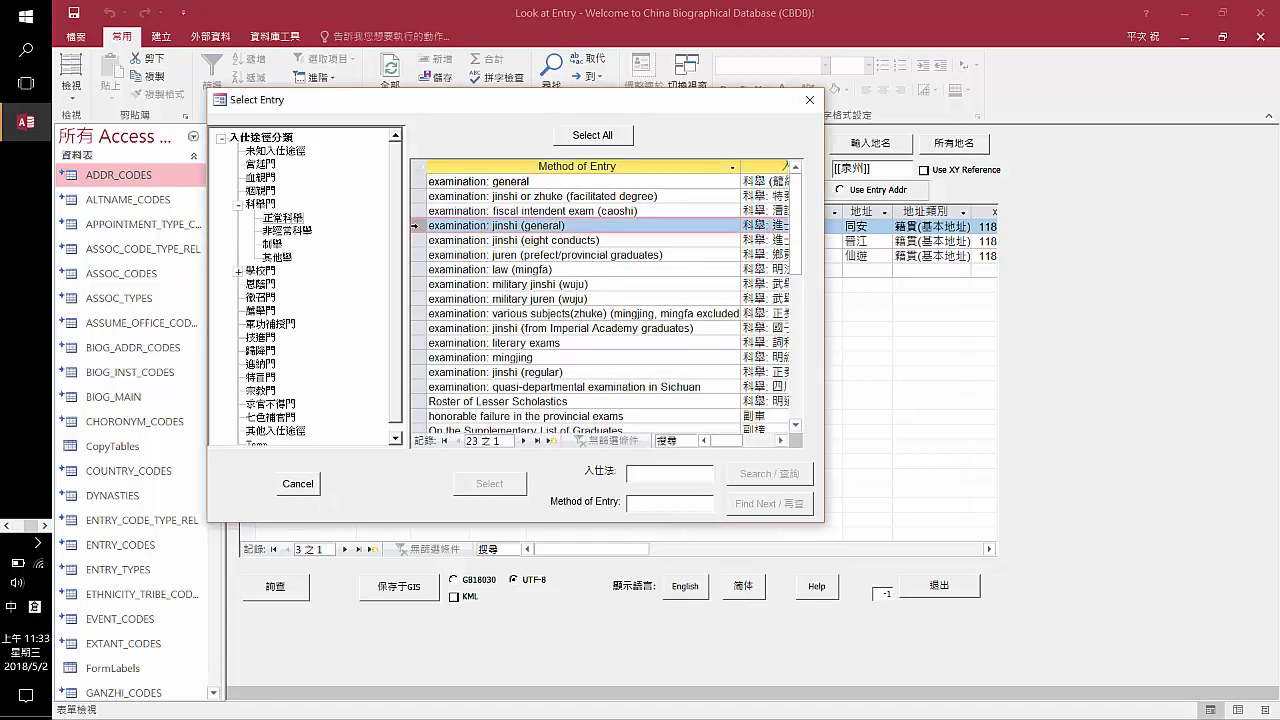
{"action": "left_click", "coordinate": [417, 240], "text": "shift"}
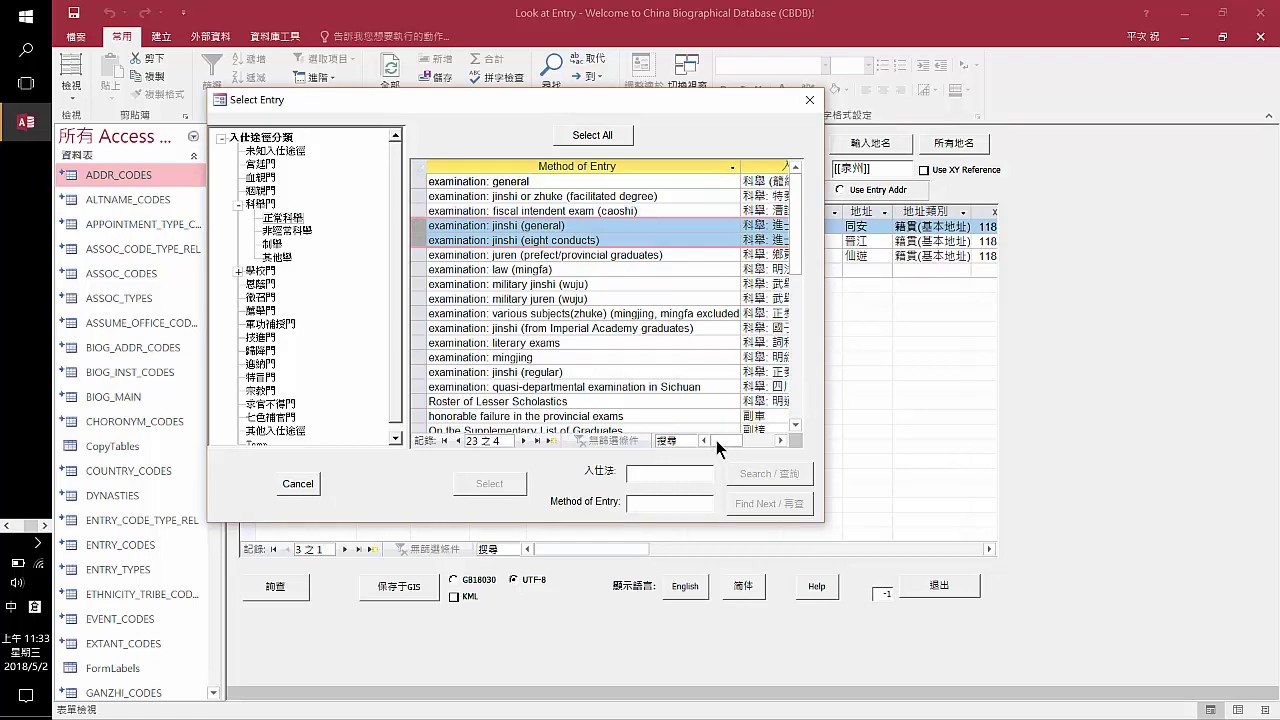
{"action": "mouse_move", "coordinate": [721, 441]}
{"action": "left_mouse_down"}
{"action": "mouse_move", "coordinate": [742, 440]}
{"action": "mouse_move", "coordinate": [710, 438]}
{"action": "left_mouse_up"}
{"action": "left_click", "coordinate": [420, 196]}
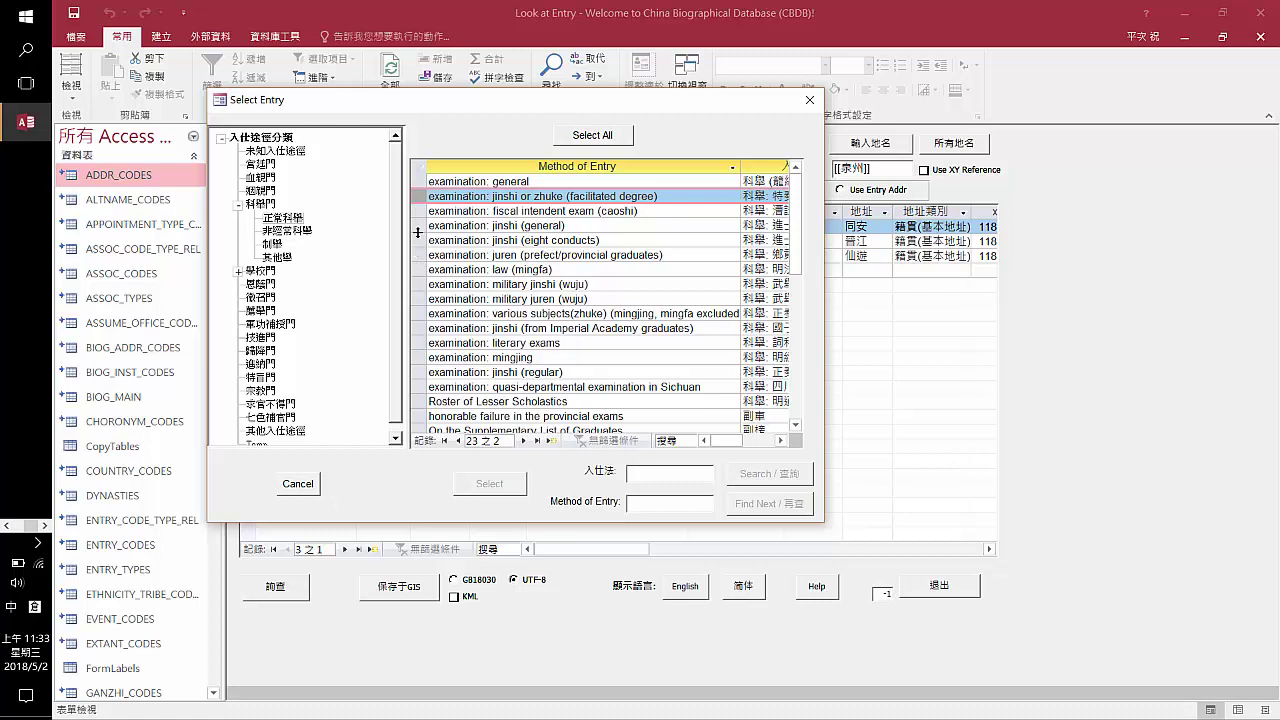
{"action": "left_click_drag", "start_coordinate": [420, 226], "coordinate": [422, 270]}
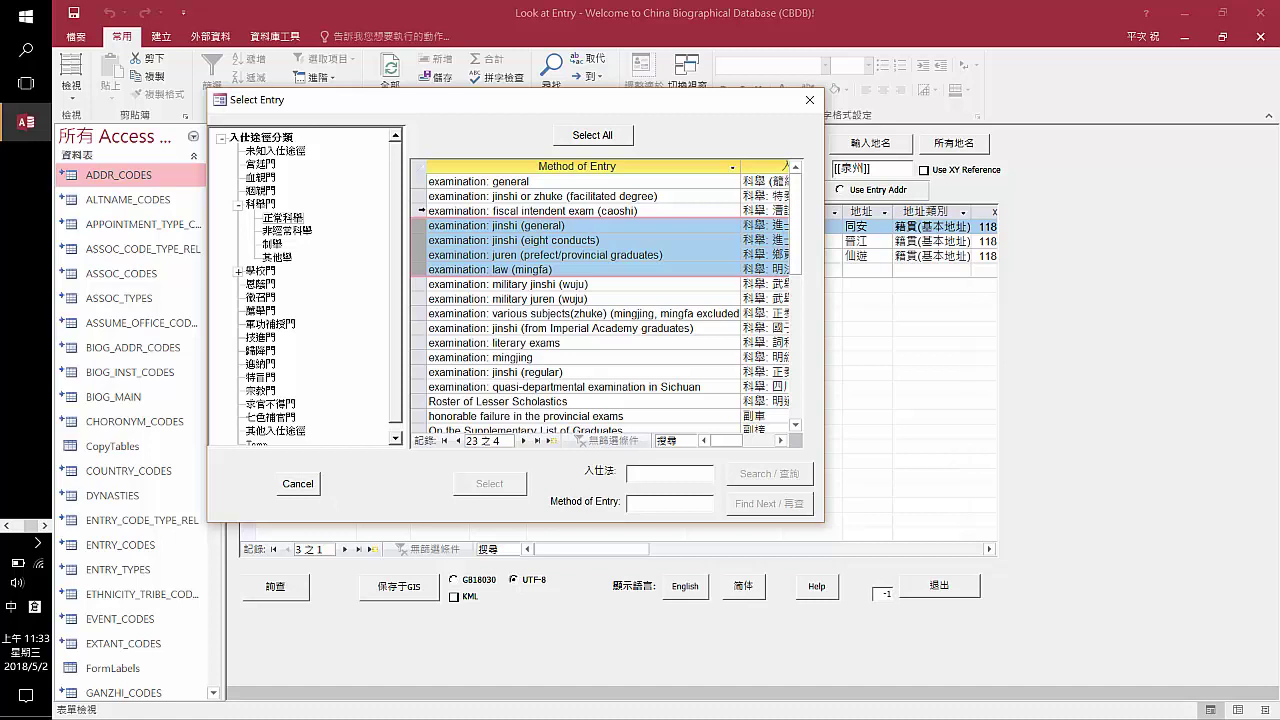
Try selecting the adjacent examination methods from fiscal intendent exam (caoshi) through literary exams
{"action": "left_click", "coordinate": [420, 211]}
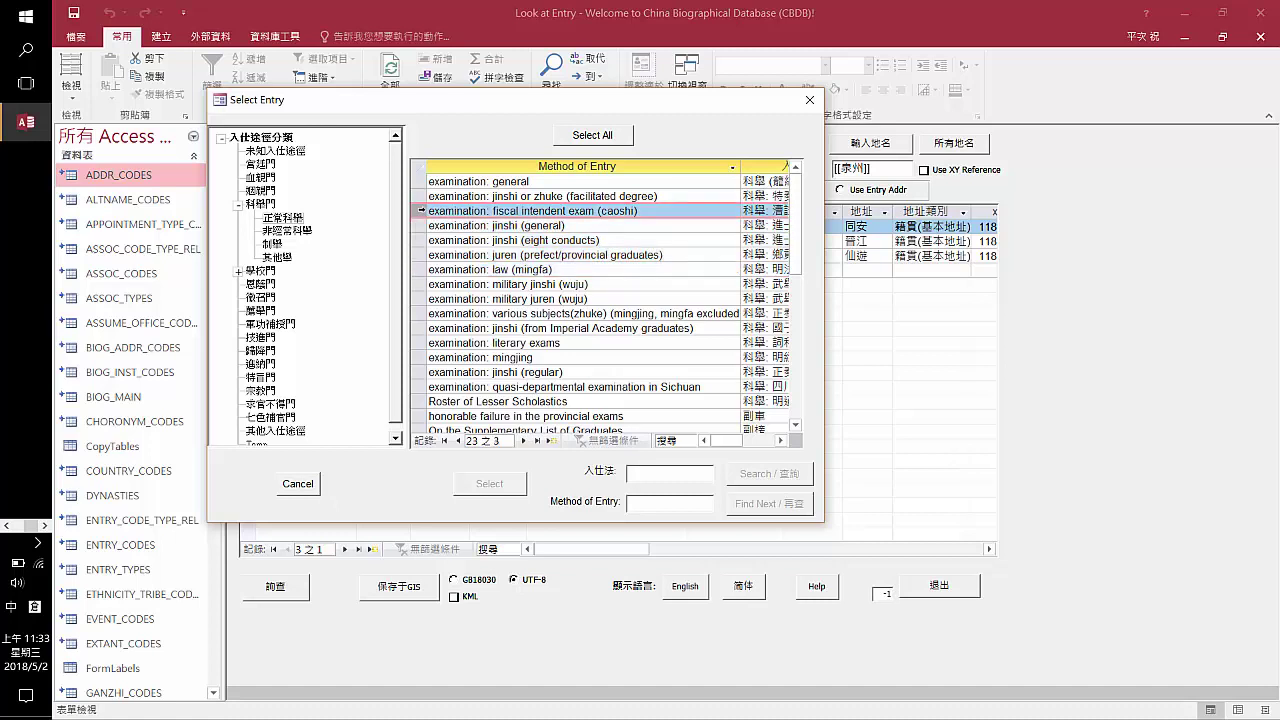
{"action": "left_click", "coordinate": [420, 284], "text": "shift"}
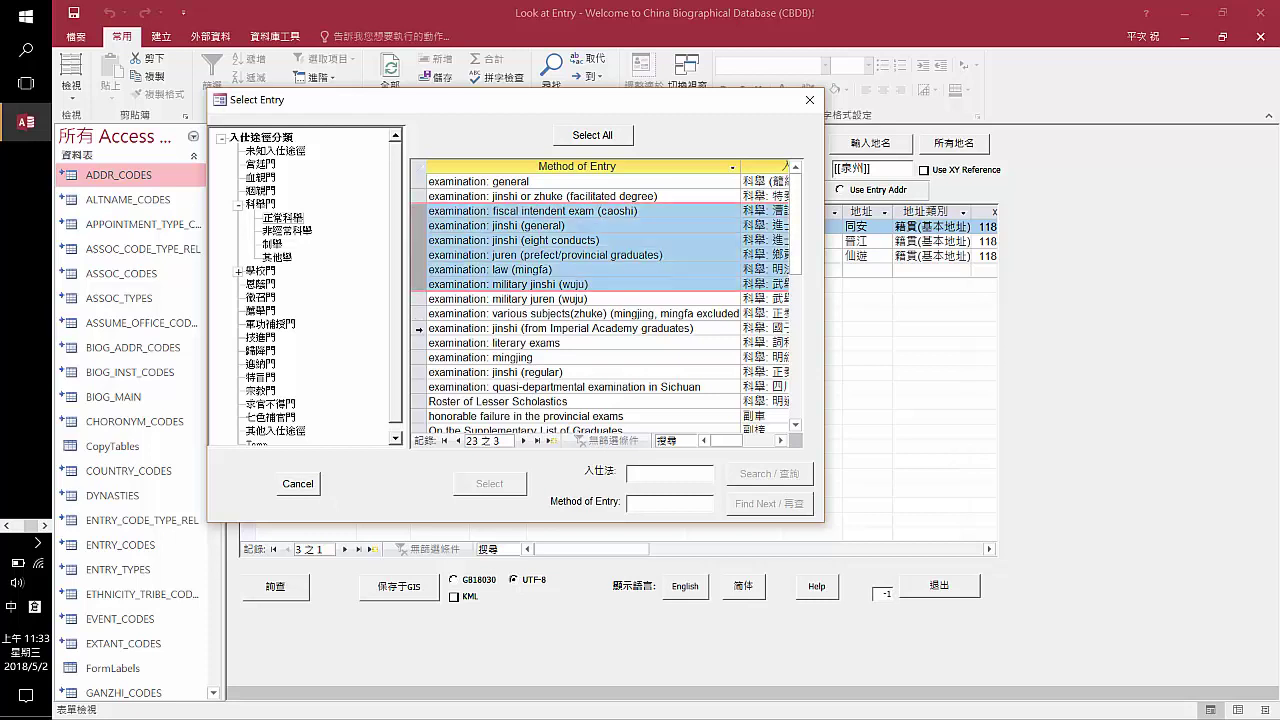
{"action": "left_click", "coordinate": [419, 343], "text": "shift"}
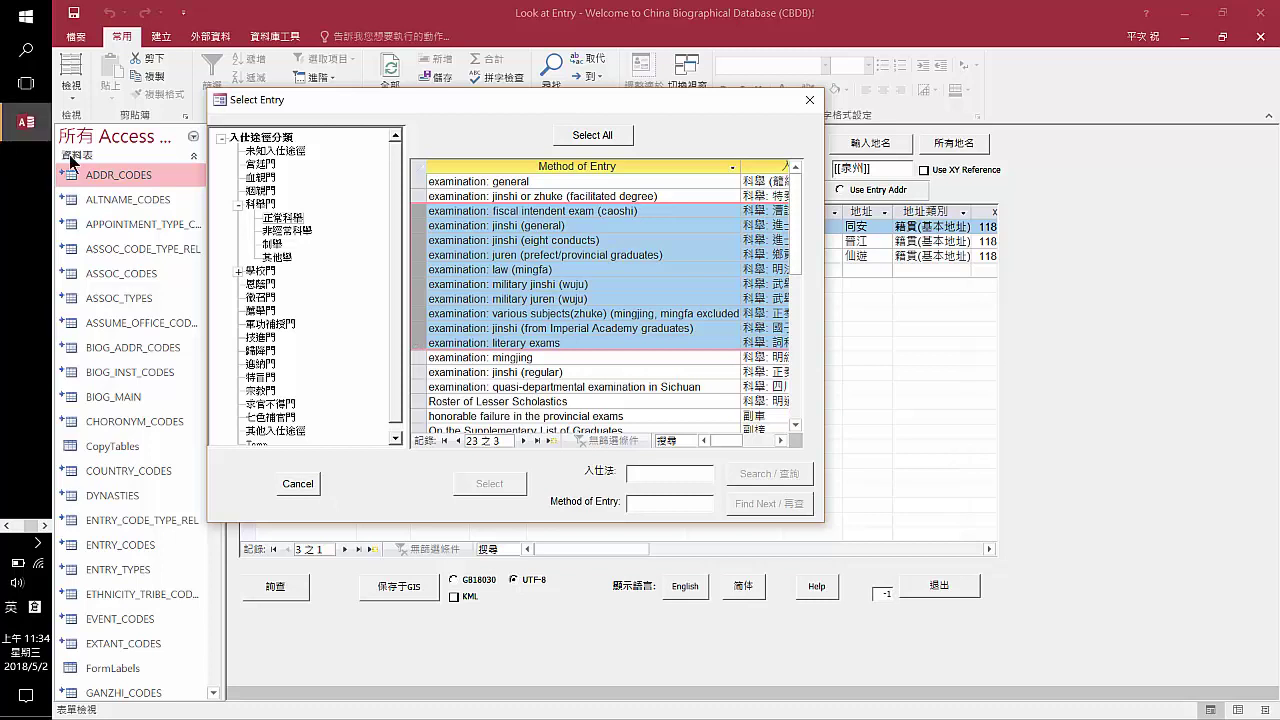
Try narrowing the selection to two neighbouring methods, first caoshi with jinshi (general), then jinshi (general) with jinshi (eight conducts)
{"action": "left_click", "coordinate": [413, 211]}
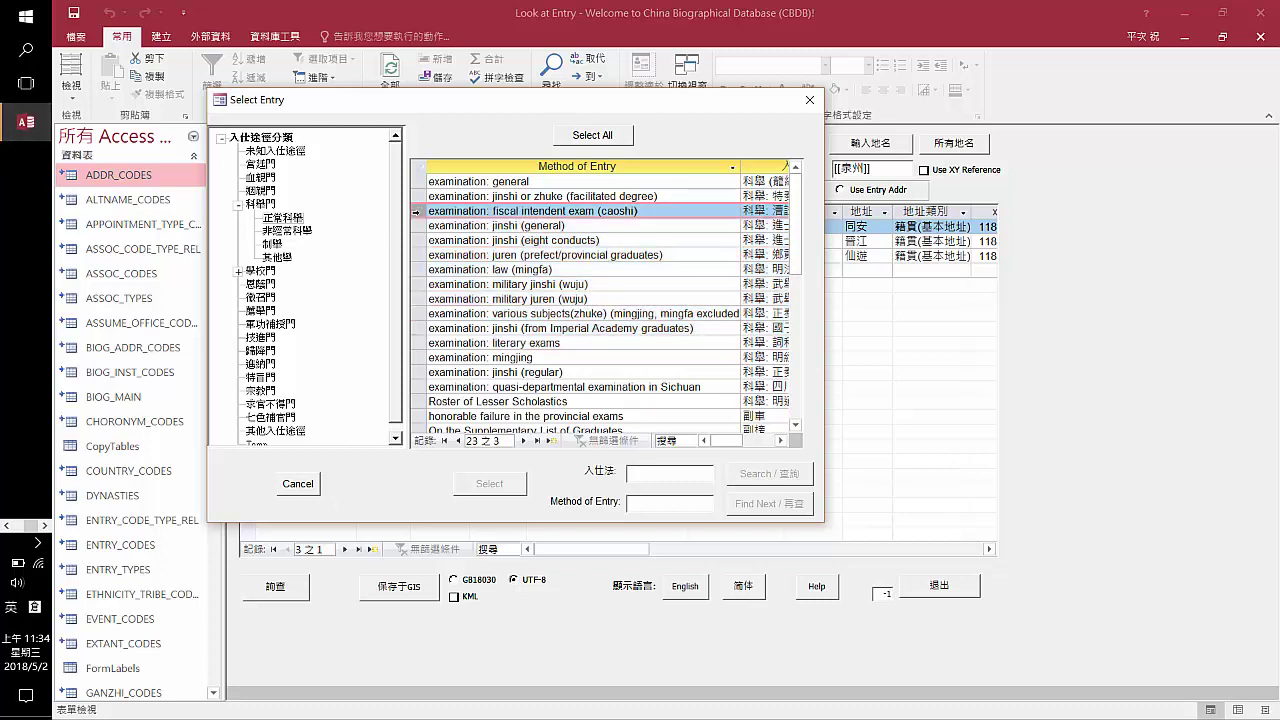
{"action": "left_click_drag", "start_coordinate": [413, 211], "coordinate": [417, 225]}
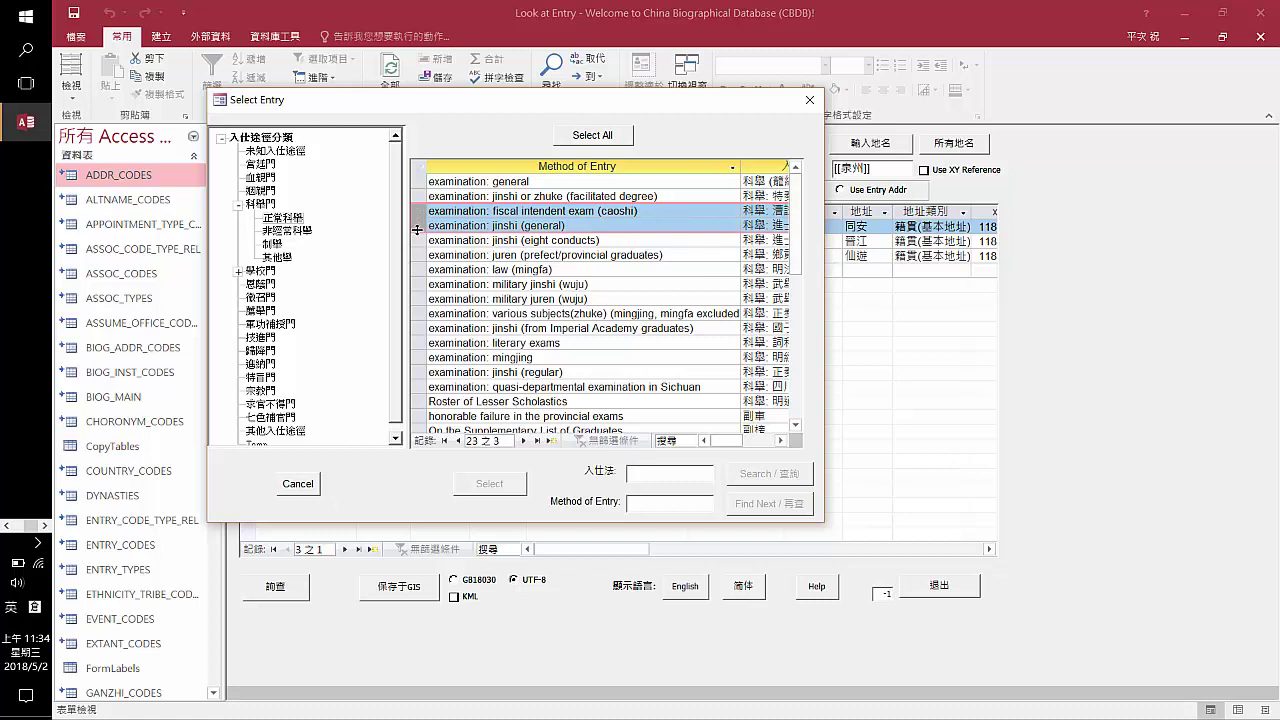
{"action": "left_click_drag", "start_coordinate": [417, 225], "coordinate": [418, 240]}
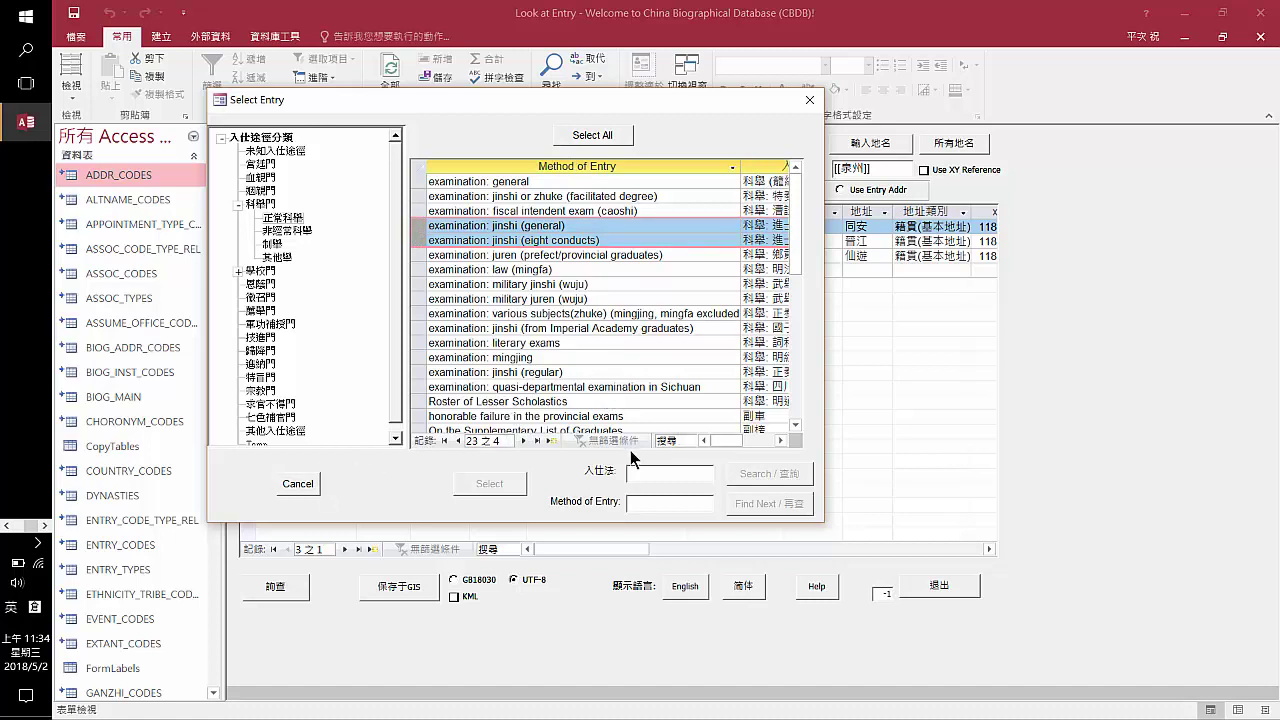
{"action": "left_click", "coordinate": [525, 224]}
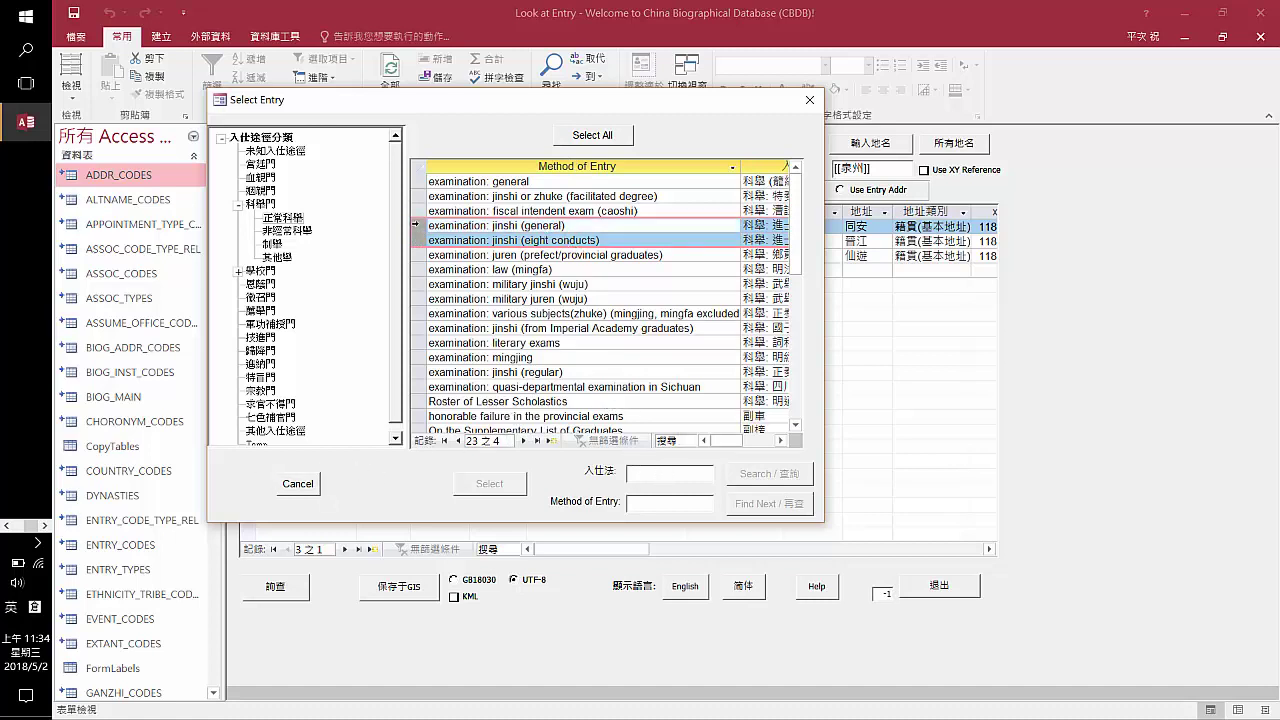
Relist the methods under 正常科舉 and try selecting jinshi (general) together with jinshi (eight conducts) again
{"action": "left_click", "coordinate": [610, 136]}
{"action": "left_click", "coordinate": [283, 217]}
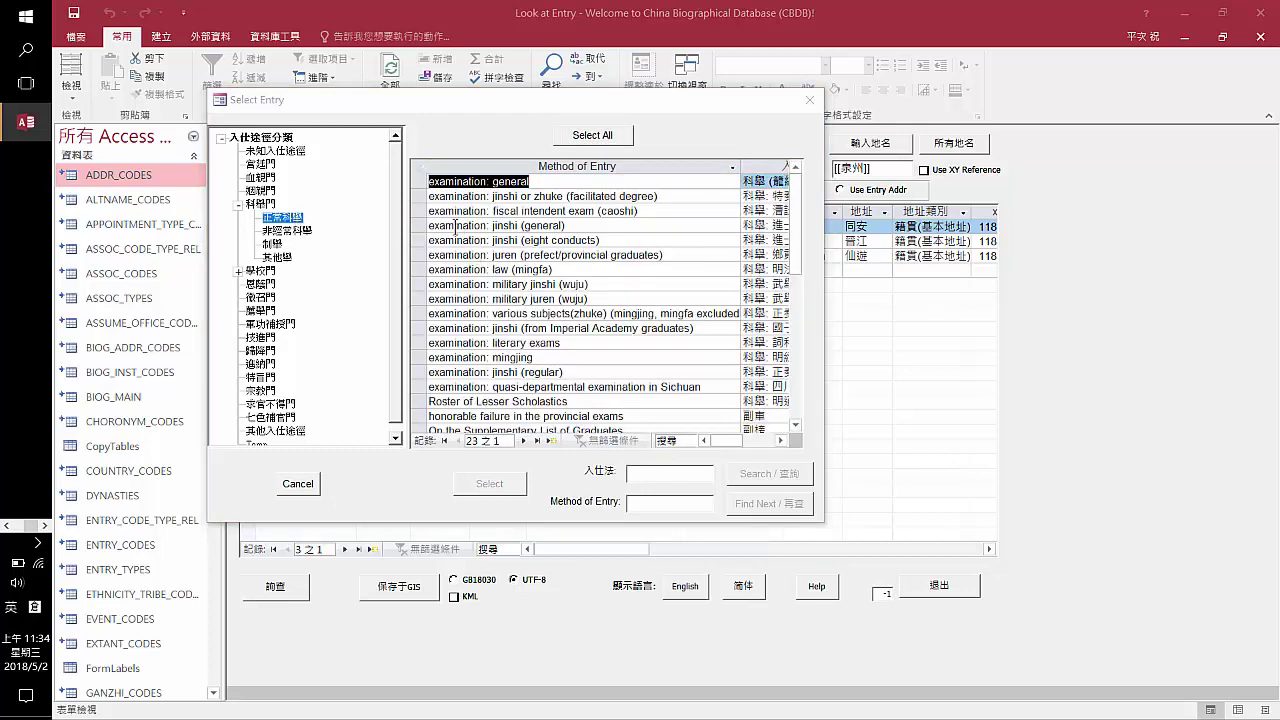
{"action": "left_click_drag", "start_coordinate": [420, 225], "coordinate": [420, 240]}
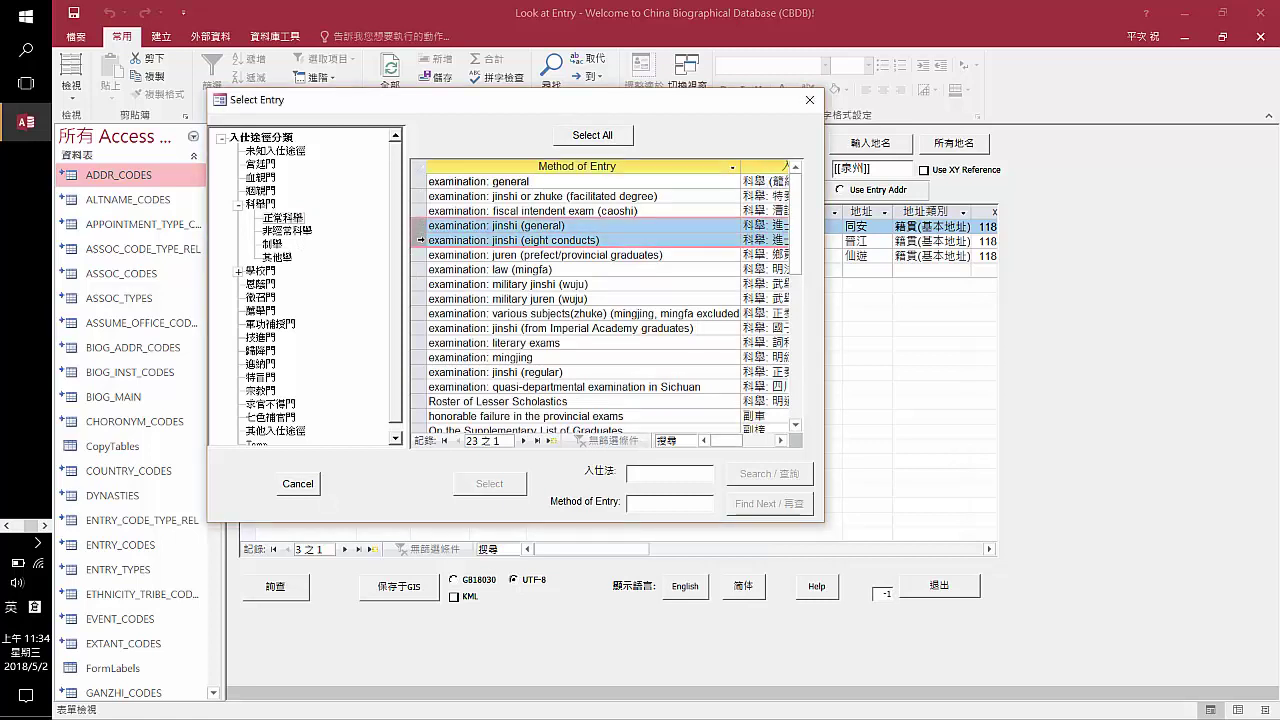
Make examination: jinshi (general) the single current method in the list
{"action": "double_click", "coordinate": [448, 225]}
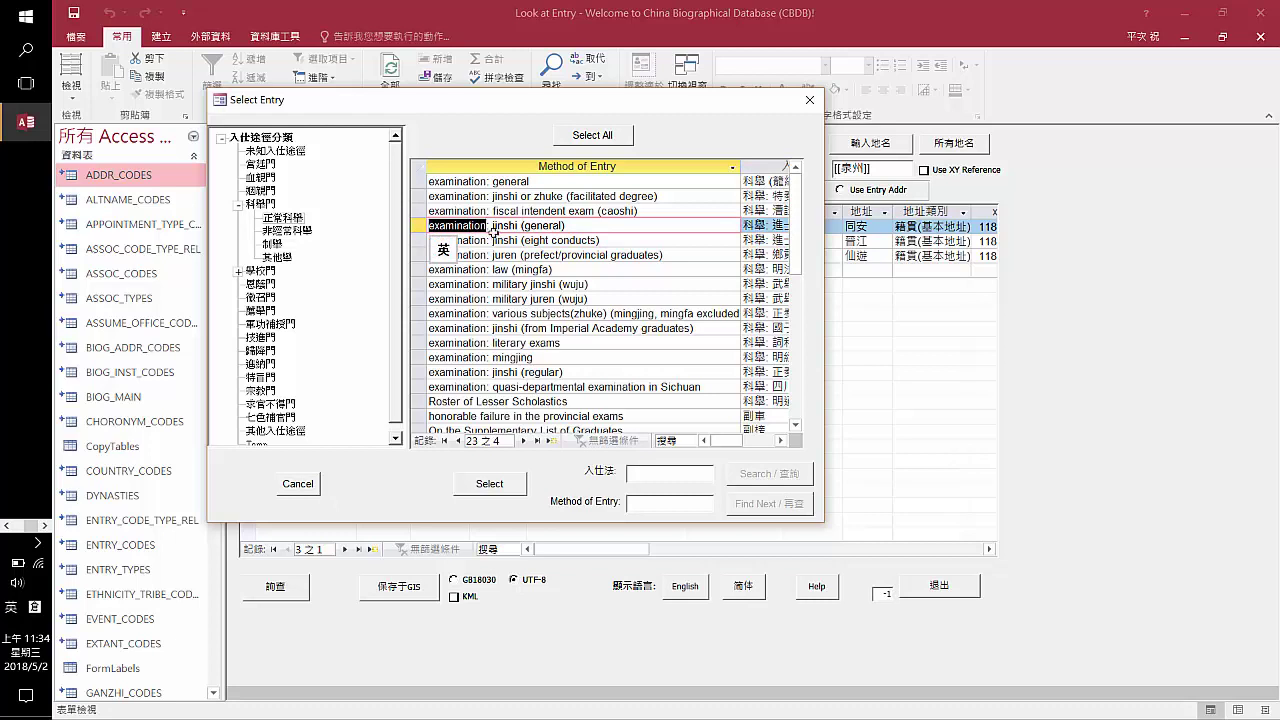
{"action": "left_click", "coordinate": [586, 231]}
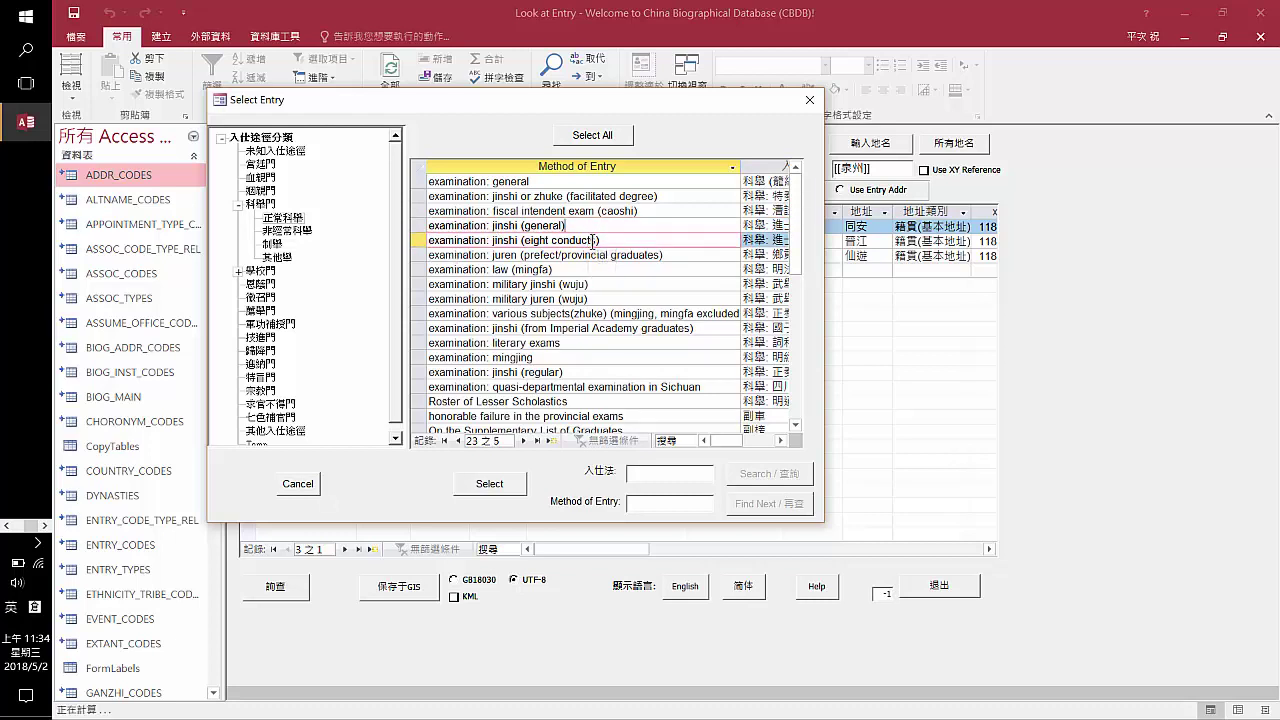
{"action": "left_click", "coordinate": [594, 226]}
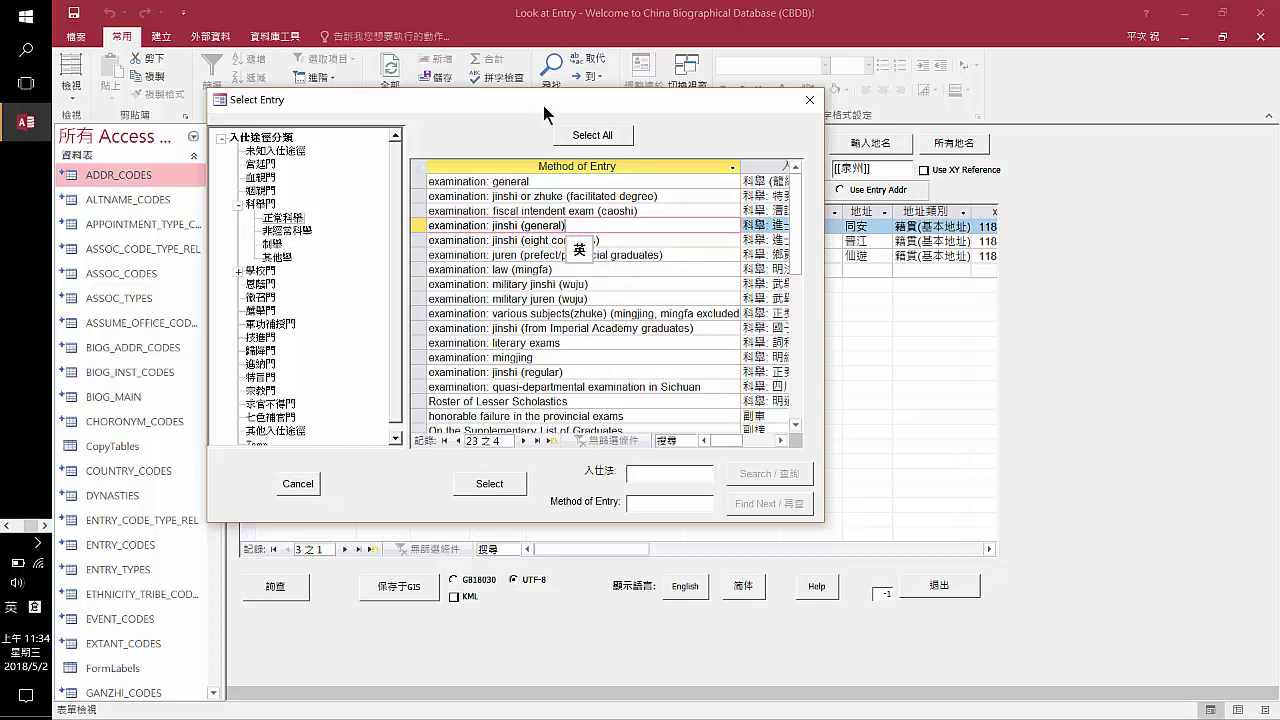
Search the entry methods (入仕法) for 進士 and choose examination: jinshi or zhuke (facilitated degree) for the query
{"action": "left_click", "coordinate": [688, 476]}
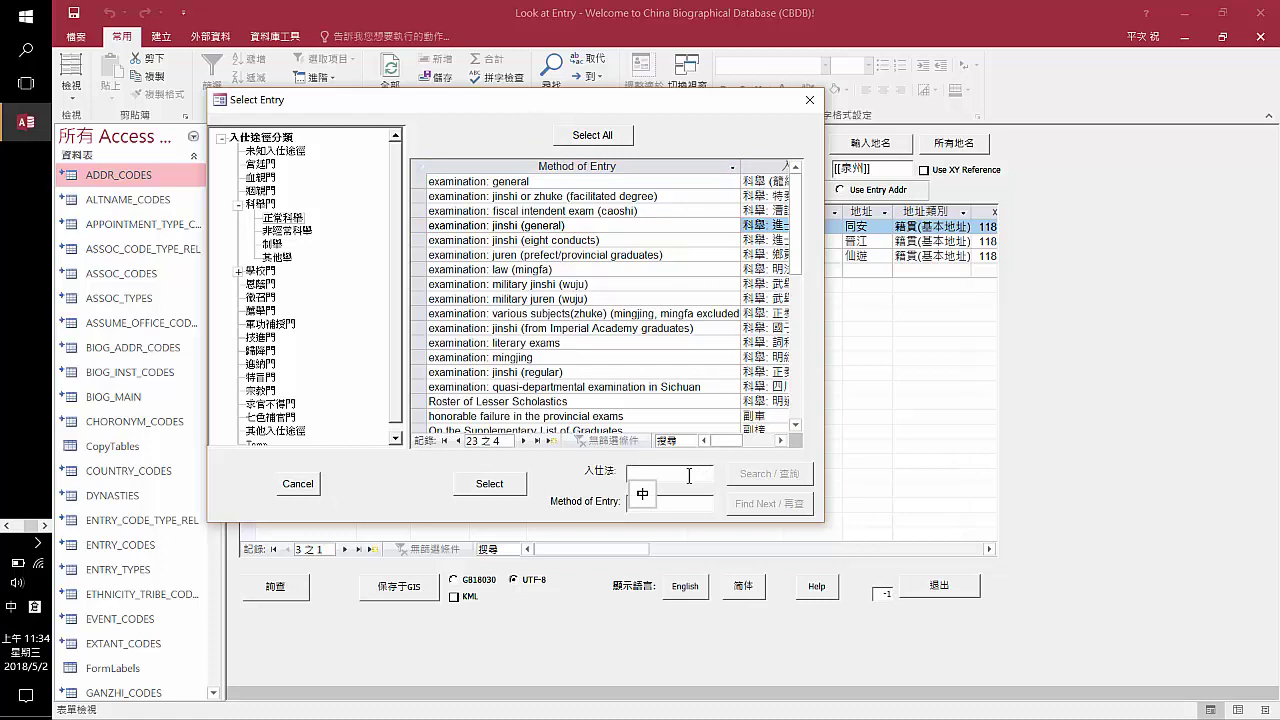
{"action": "type", "text": "進士"}
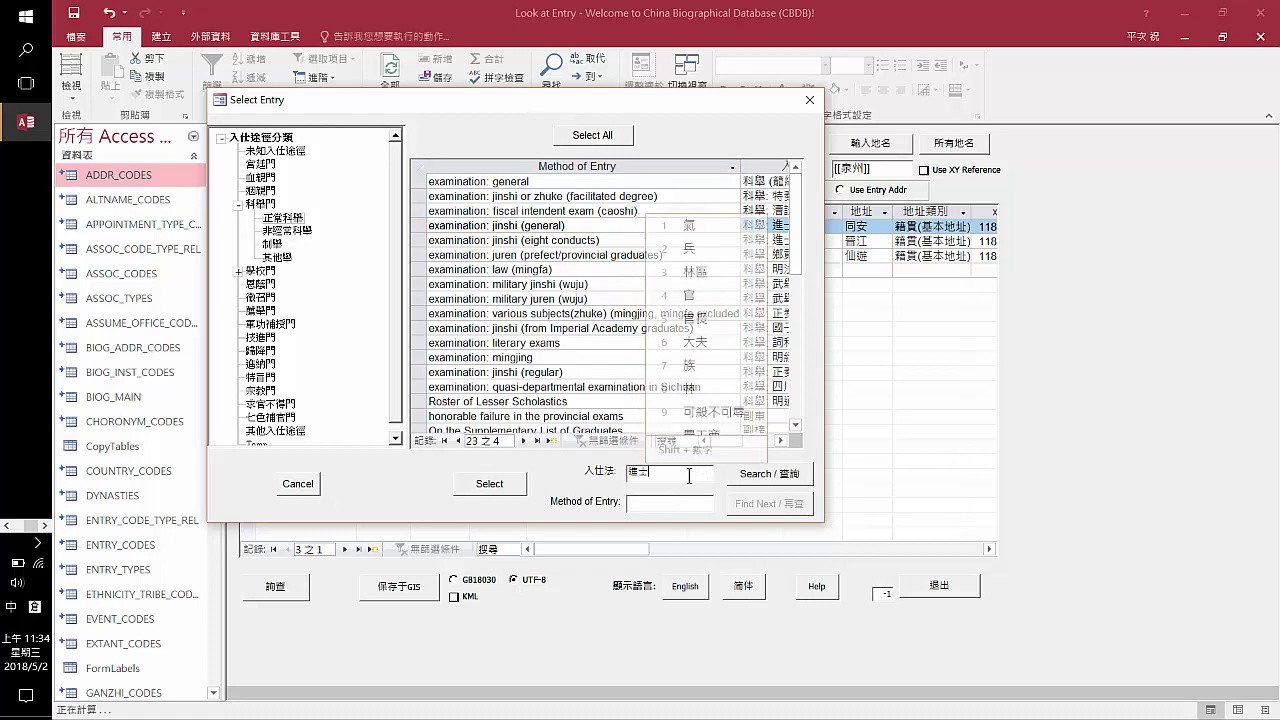
{"action": "left_click", "coordinate": [748, 478]}
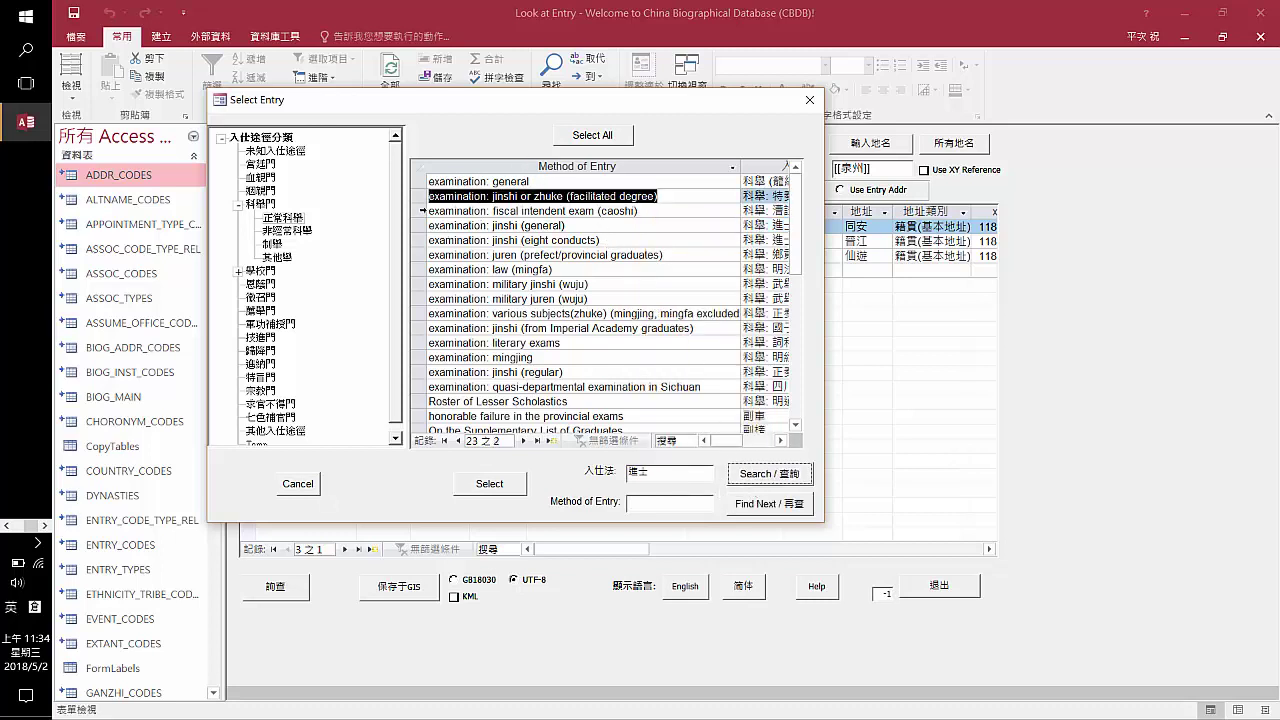
{"action": "left_click", "coordinate": [422, 211]}
{"action": "left_click", "coordinate": [421, 196]}
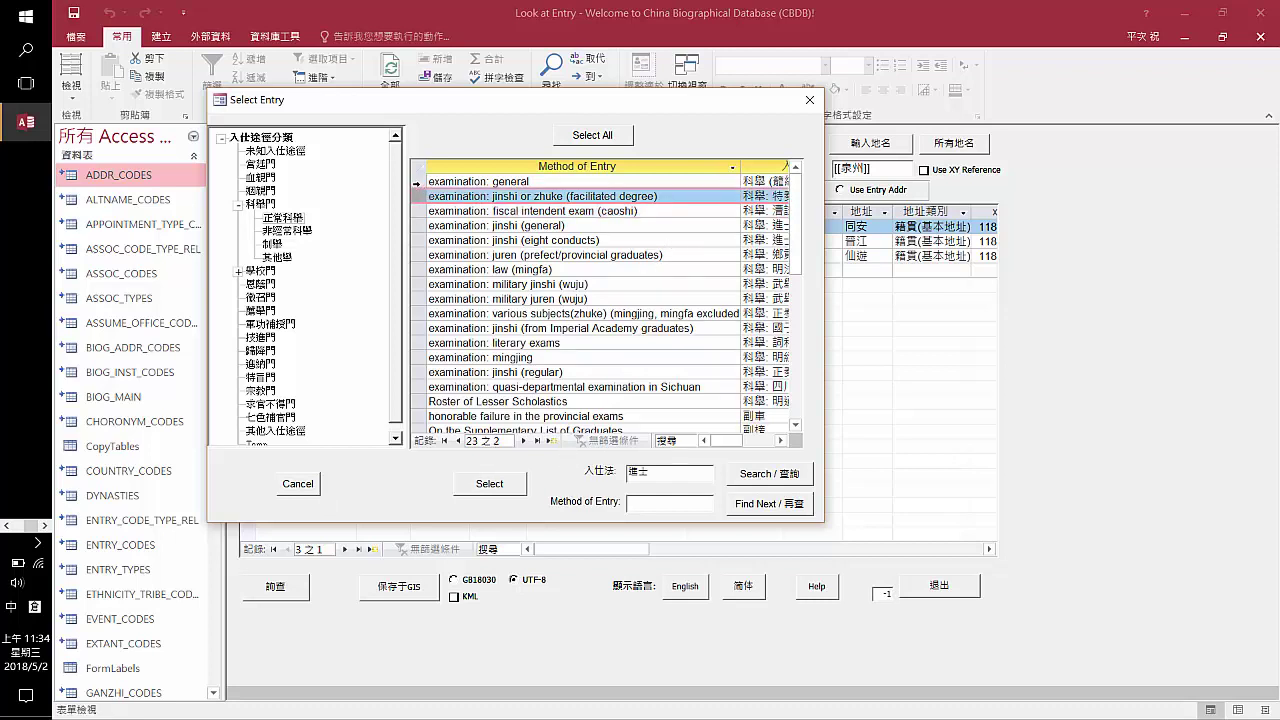
{"action": "left_click", "coordinate": [418, 181]}
{"action": "left_click", "coordinate": [496, 483]}
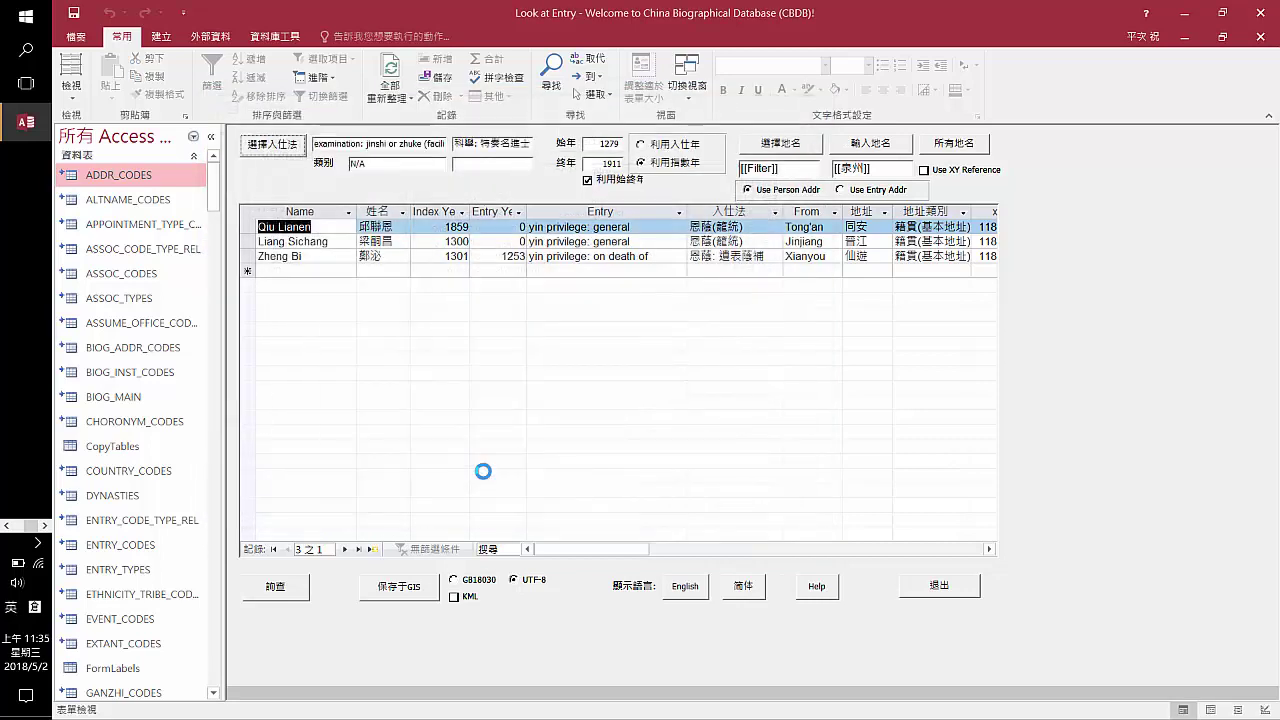
Run the query for the chosen method, then remove the 泉州 restriction by using all places (所有地名) and rerun it
{"action": "left_click", "coordinate": [290, 593]}
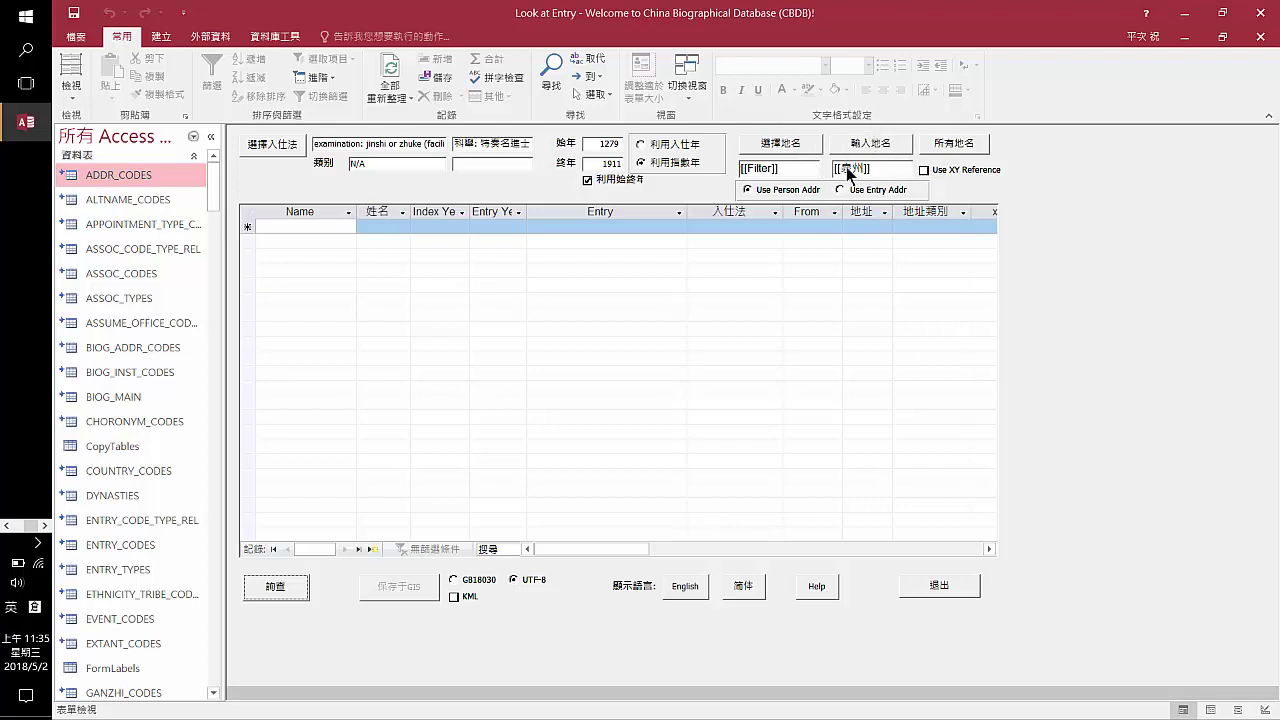
{"action": "left_click", "coordinate": [955, 145]}
{"action": "left_click", "coordinate": [956, 145]}
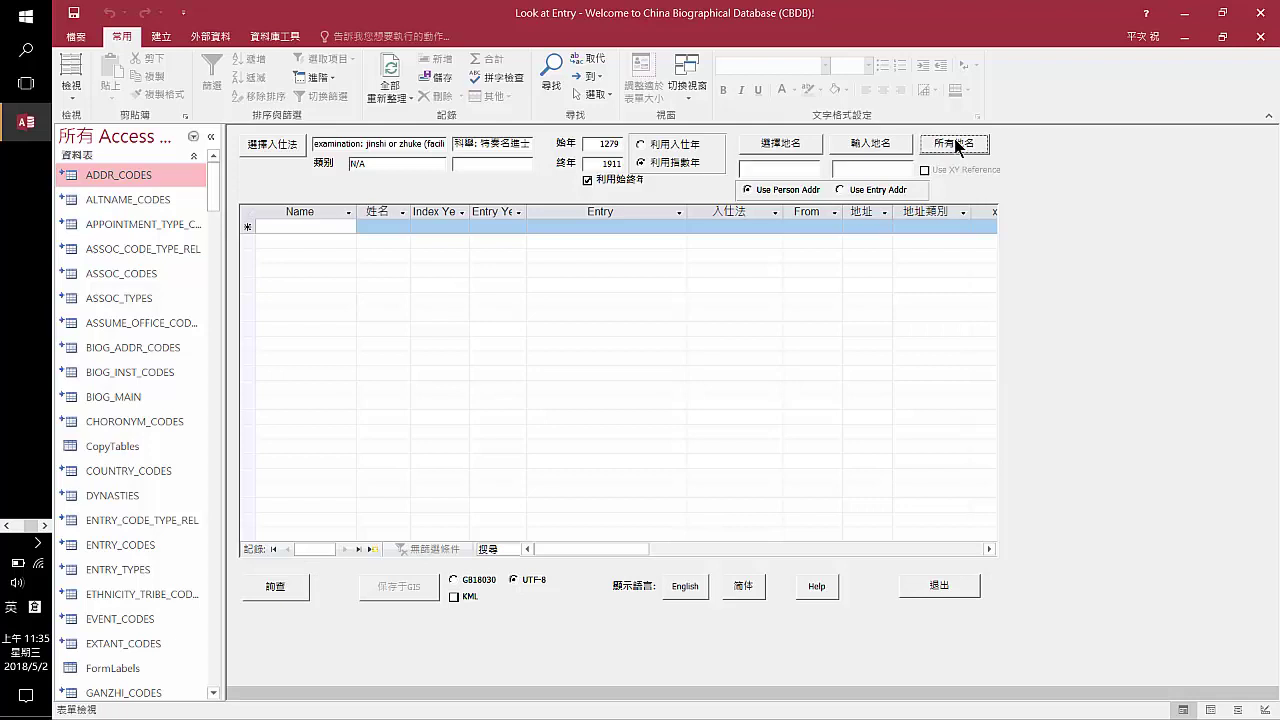
{"action": "left_click", "coordinate": [275, 589]}
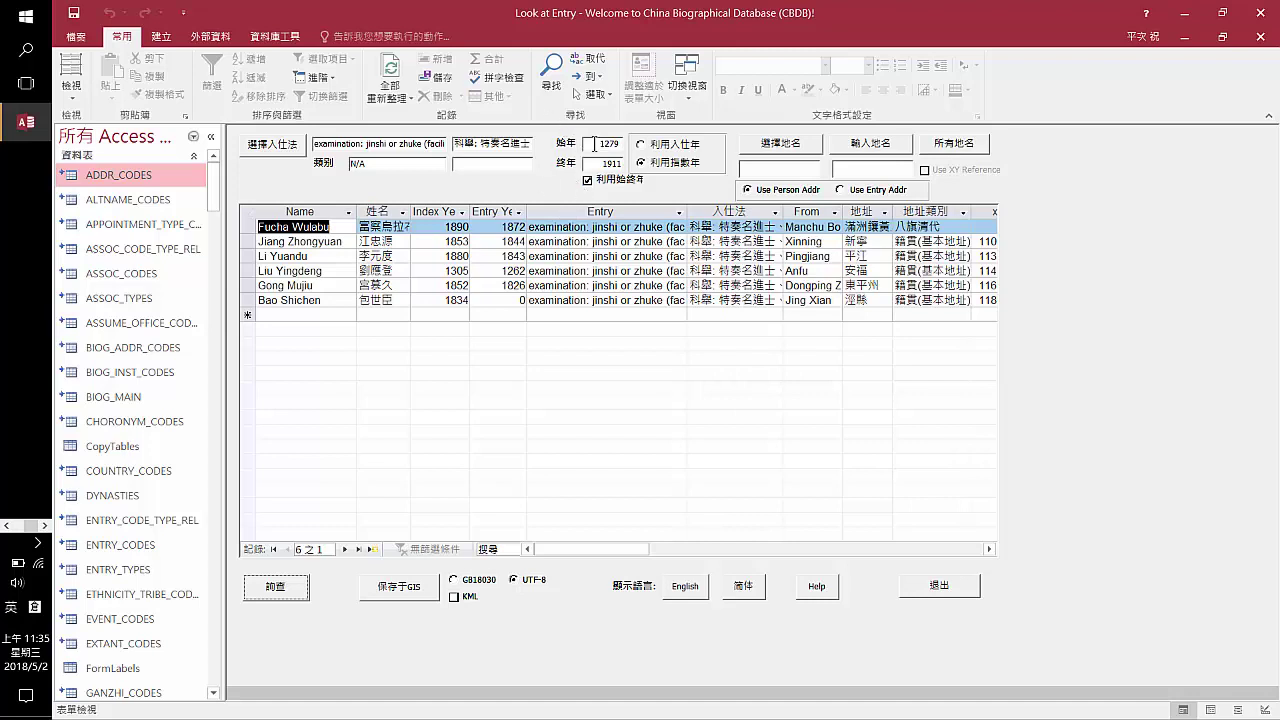
Set the start year (始年) to 960 and run the query again
{"action": "left_click", "coordinate": [594, 143]}
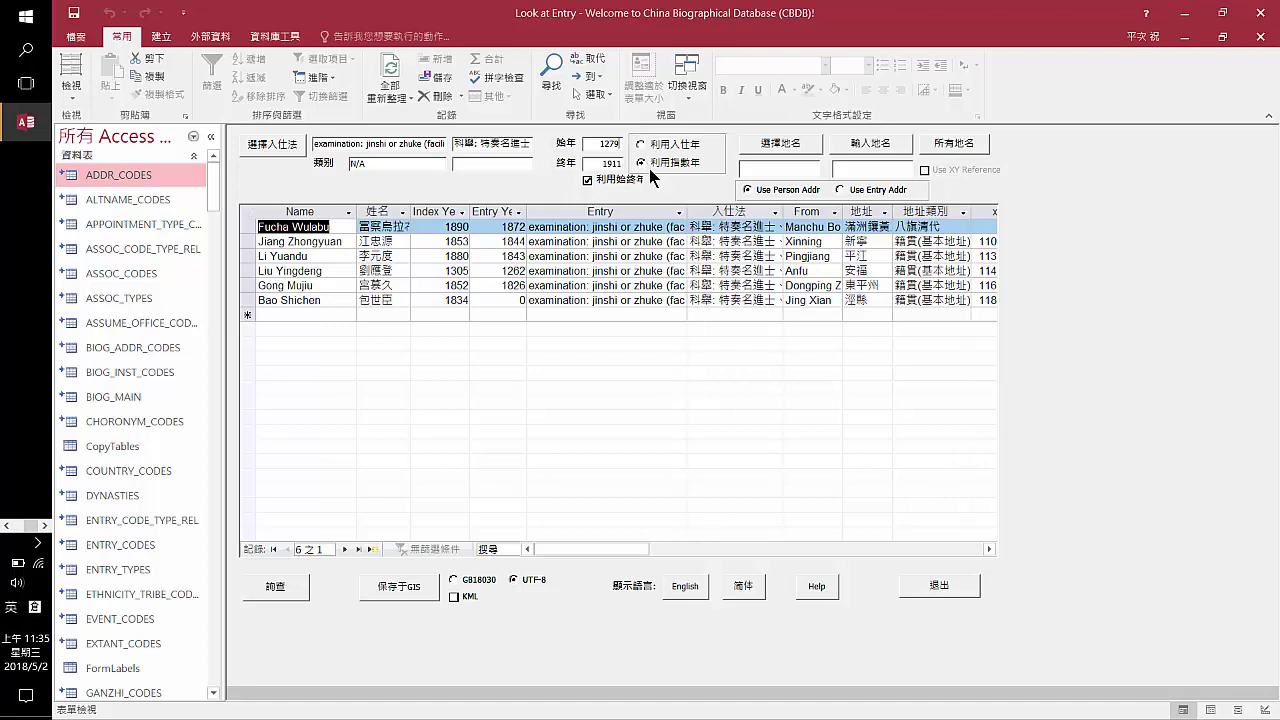
{"action": "key", "text": "BackSpace"}
{"action": "key", "text": "BackSpace"}
{"action": "key", "text": "BackSpace"}
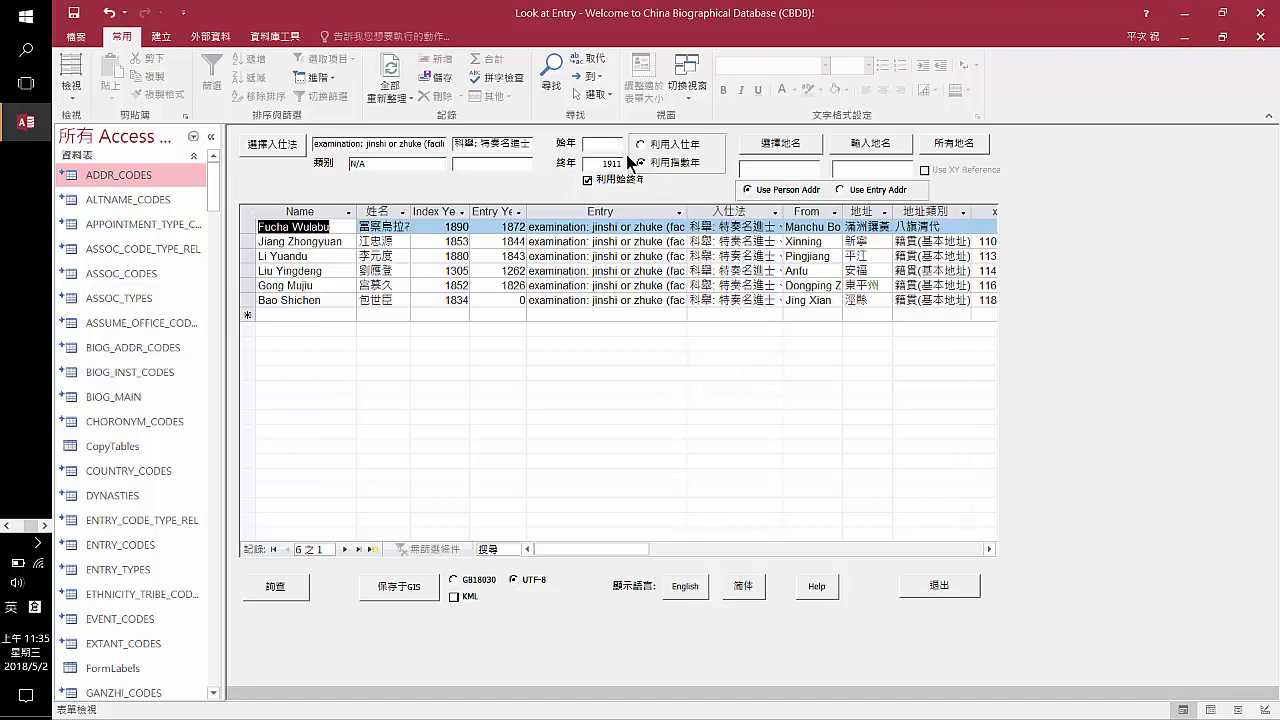
{"action": "type", "text": "960"}
{"action": "left_click", "coordinate": [265, 588]}
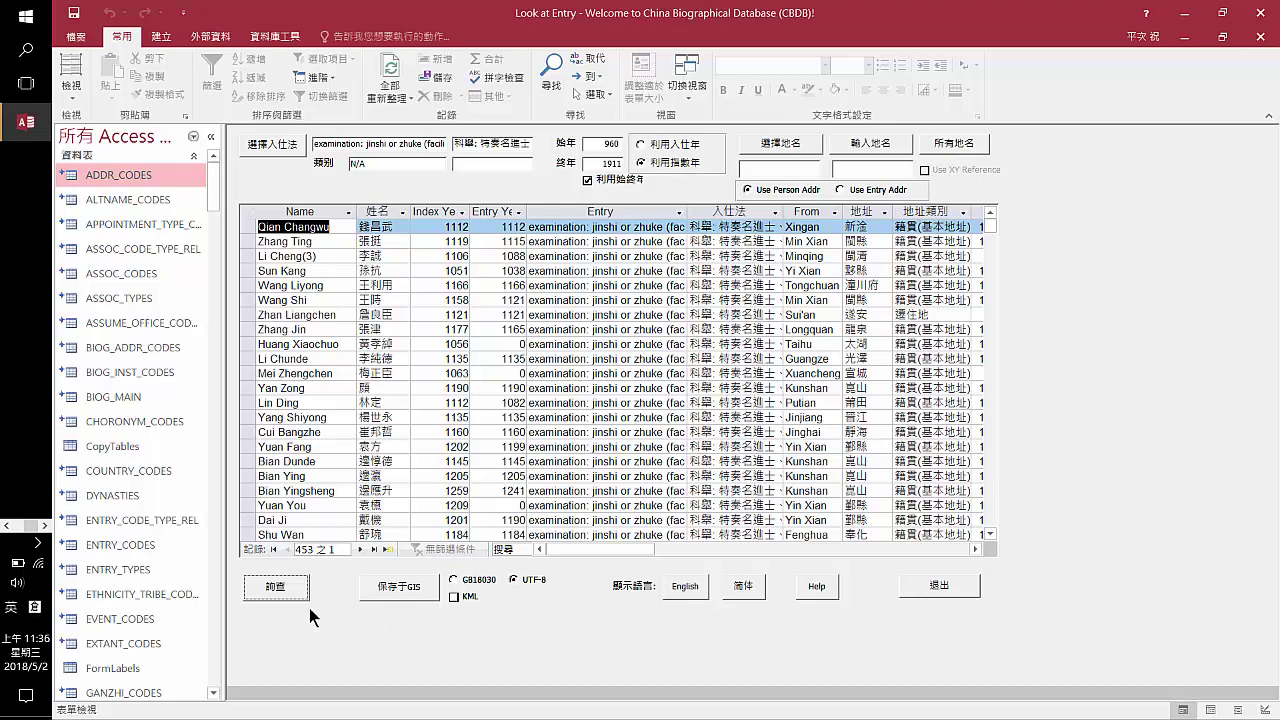
Select all result records, then enable KML output and start saving the results for GIS (保存于GIS)
{"action": "left_click", "coordinate": [247, 205]}
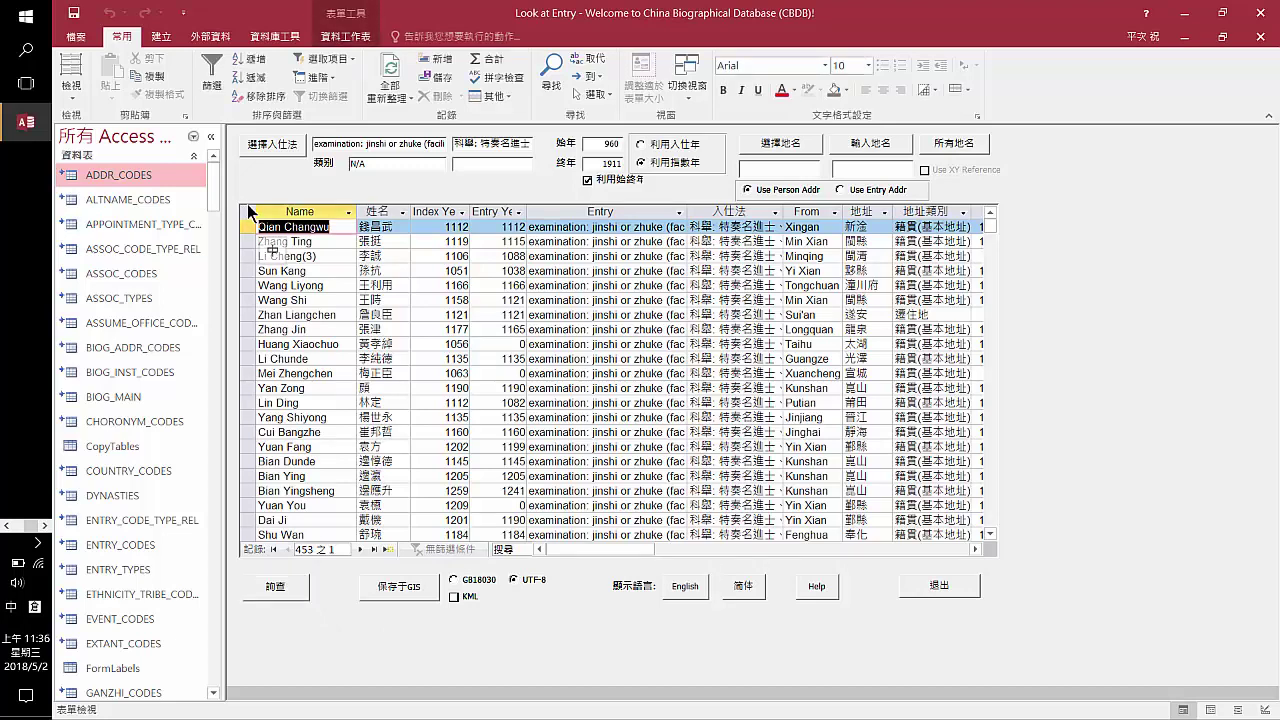
{"action": "left_click", "coordinate": [247, 205]}
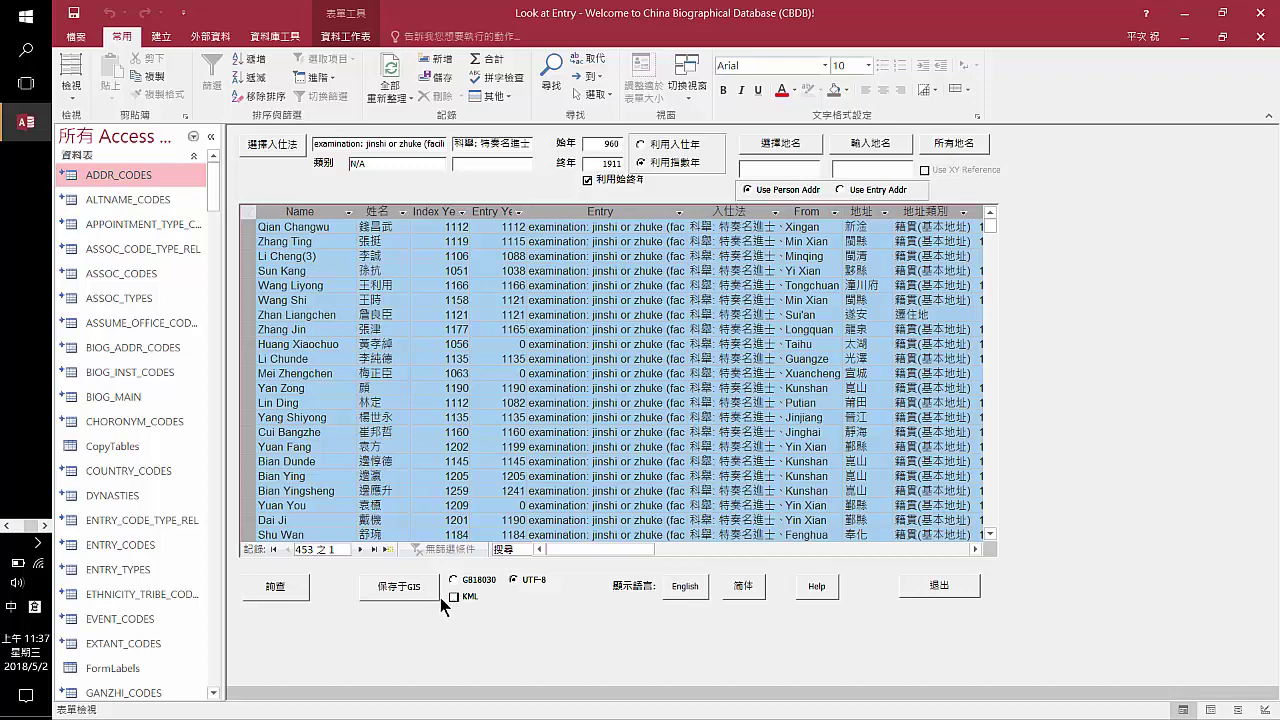
{"action": "left_click", "coordinate": [455, 599]}
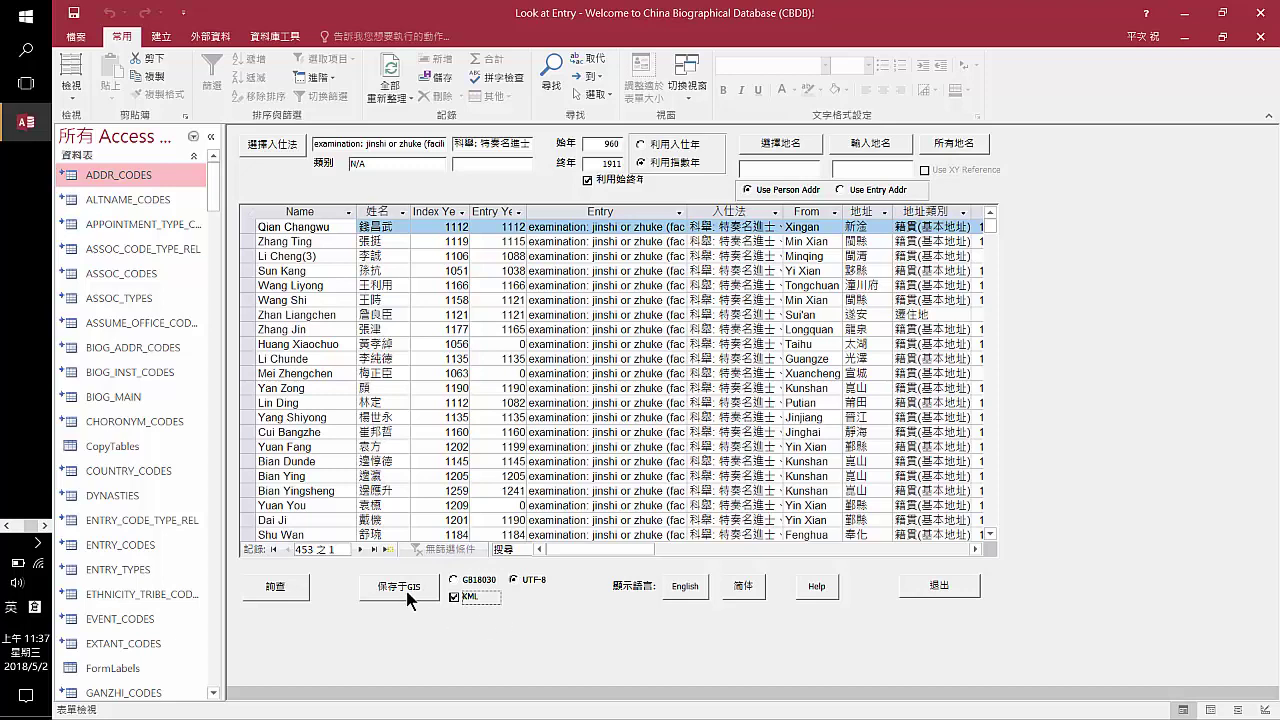
{"action": "left_click", "coordinate": [405, 587]}
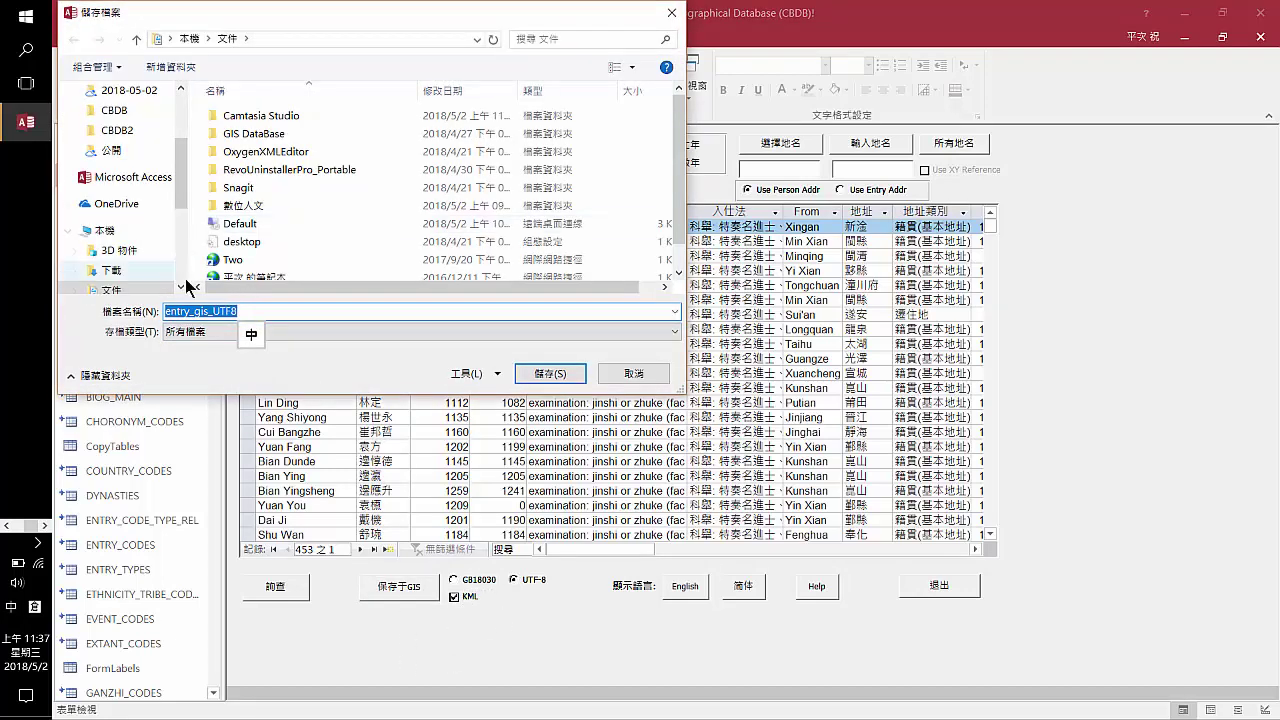
Replace entry_gis in the export file name with song_jinshi and save the file in the 文件 folder
{"action": "left_click", "coordinate": [201, 311]}
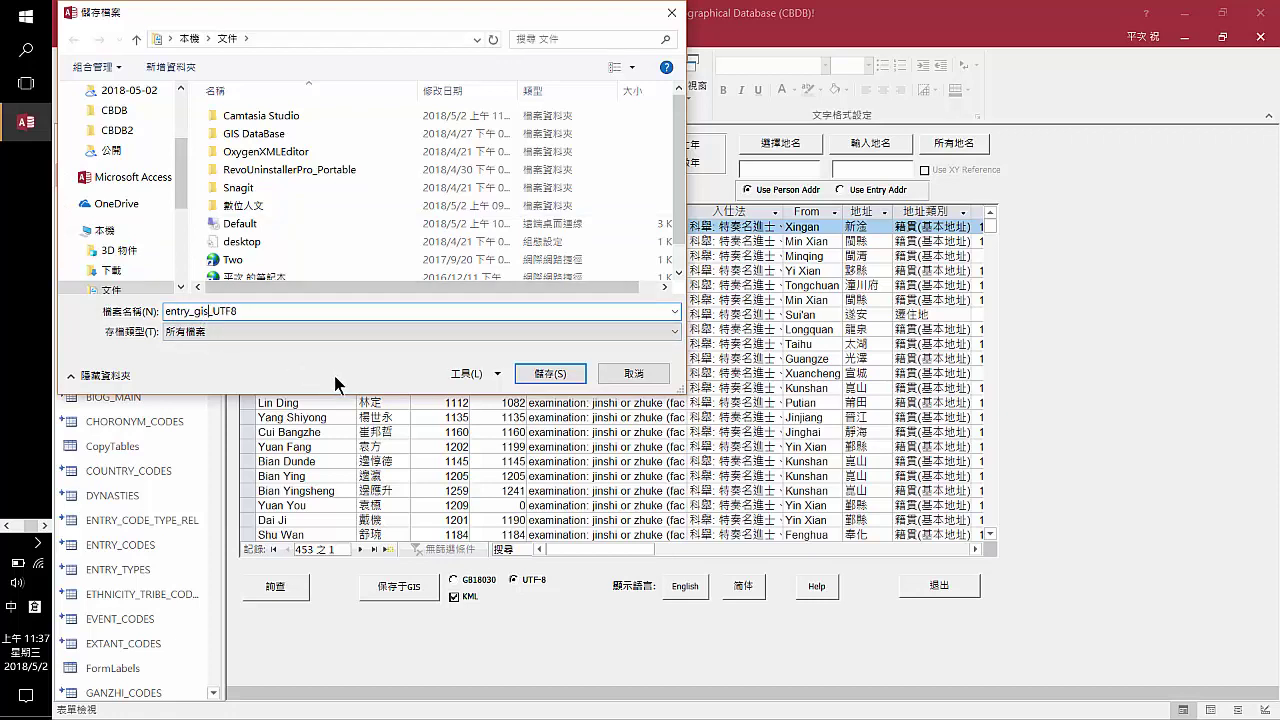
{"action": "key", "text": "BackSpace"}
{"action": "key", "text": "BackSpace"}
{"action": "key", "text": "BackSpace"}
{"action": "key", "text": "BackSpace"}
{"action": "key", "text": "BackSpace"}
{"action": "key", "text": "BackSpace"}
{"action": "key", "text": "BackSpace"}
{"action": "key", "text": "BackSpace"}
{"action": "key", "text": "BackSpace"}
{"action": "key", "text": "shift"}
{"action": "type", "text": "song_jinshi"}
{"action": "left_click", "coordinate": [566, 373]}
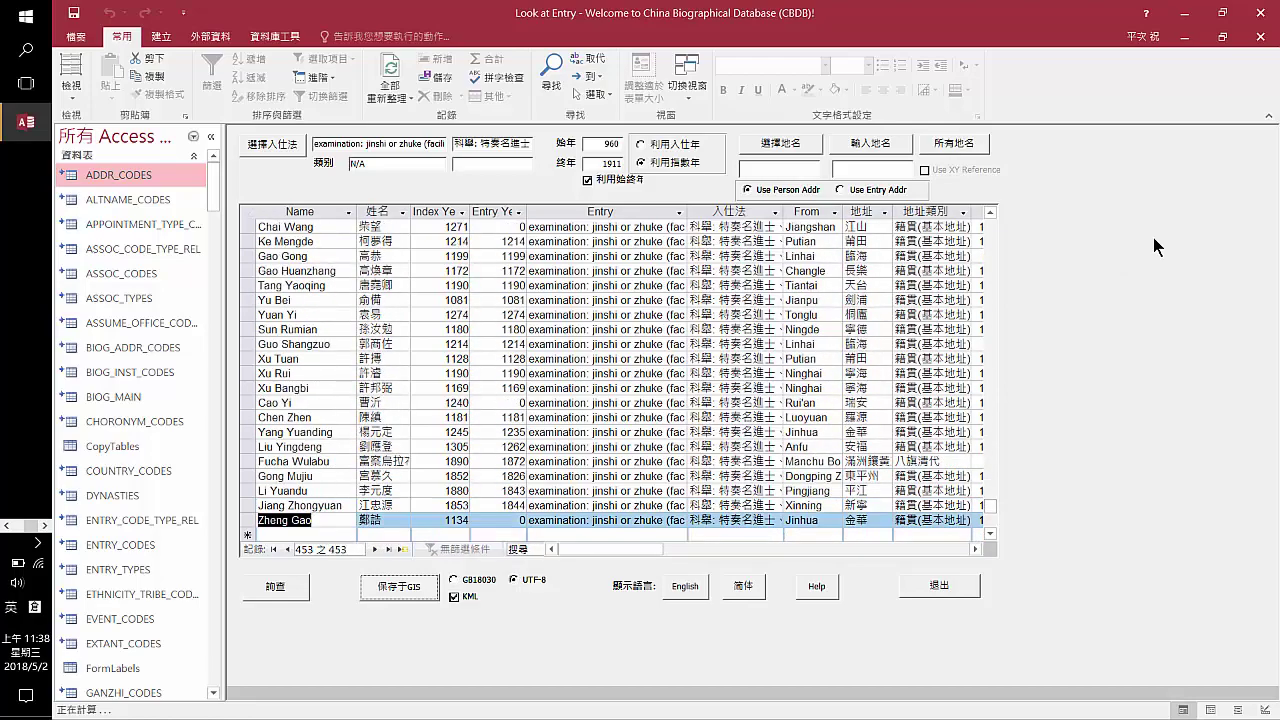
Minimize Access and the file window, and switch to the untitled map (無標題的地圖) in Google My Maps in Chrome
{"action": "left_click", "coordinate": [1181, 14]}
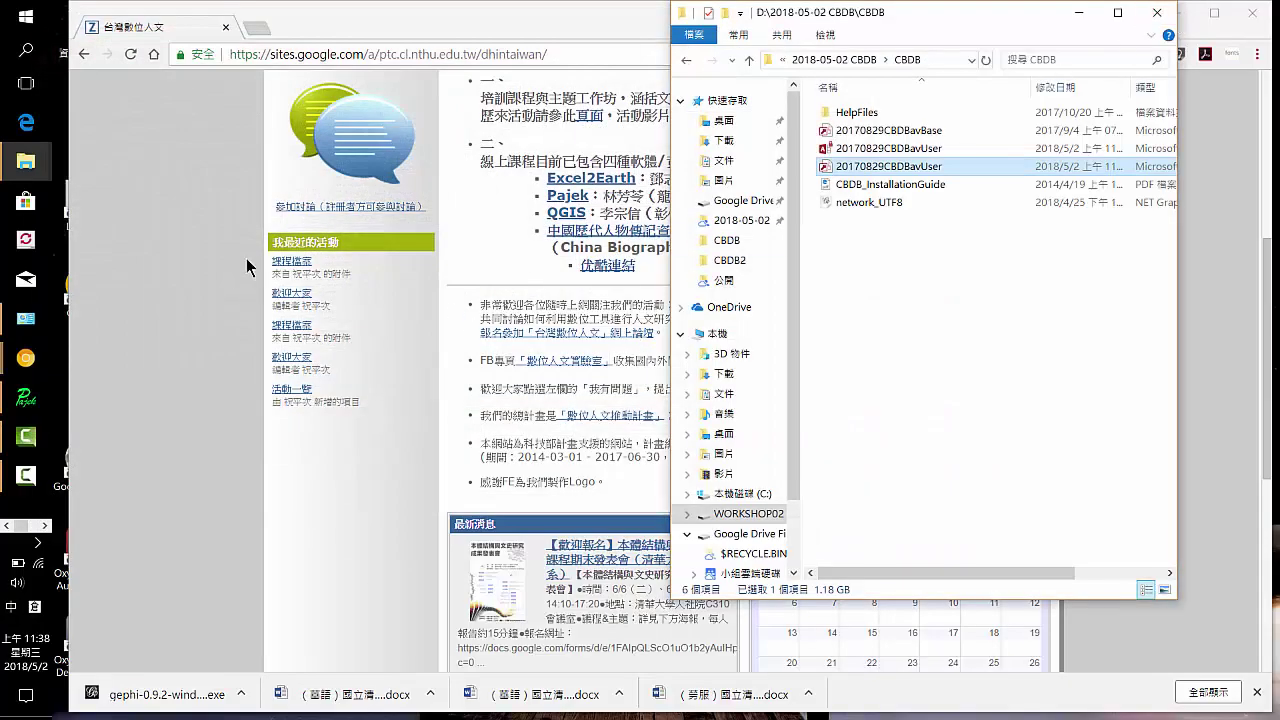
{"action": "left_click", "coordinate": [1165, 13]}
{"action": "left_click", "coordinate": [258, 27]}
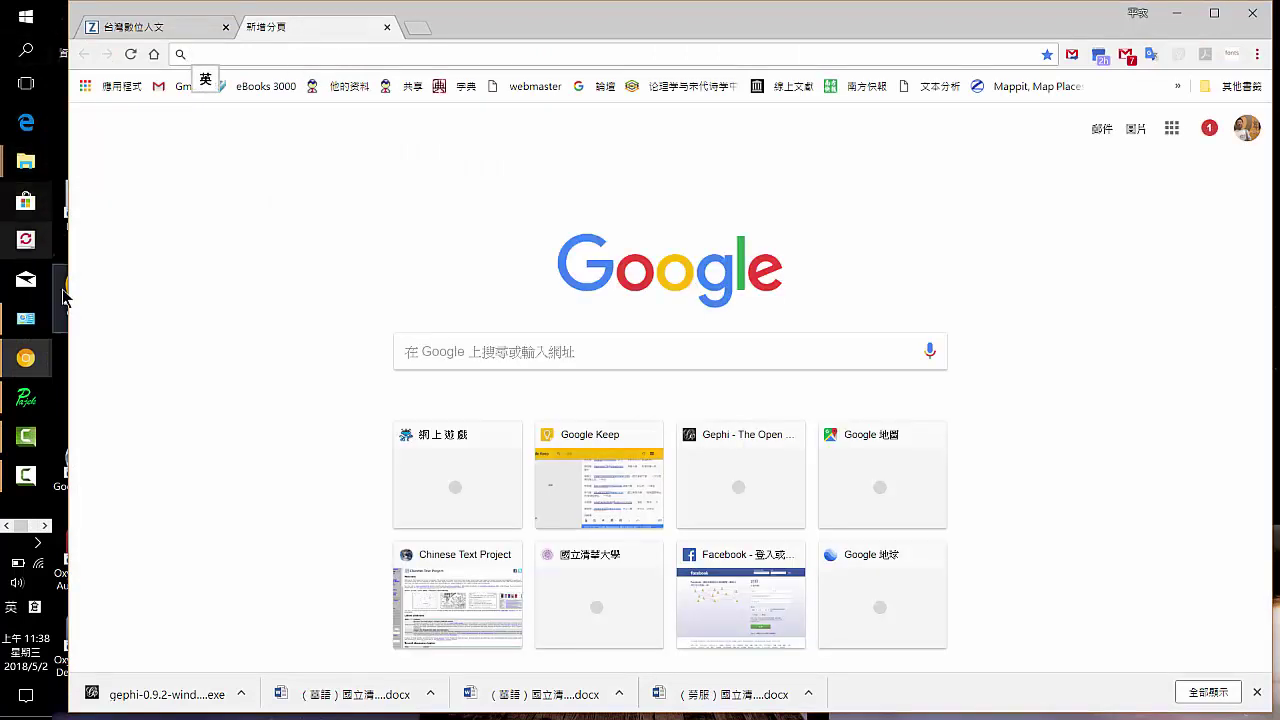
{"action": "left_click", "coordinate": [28, 362]}
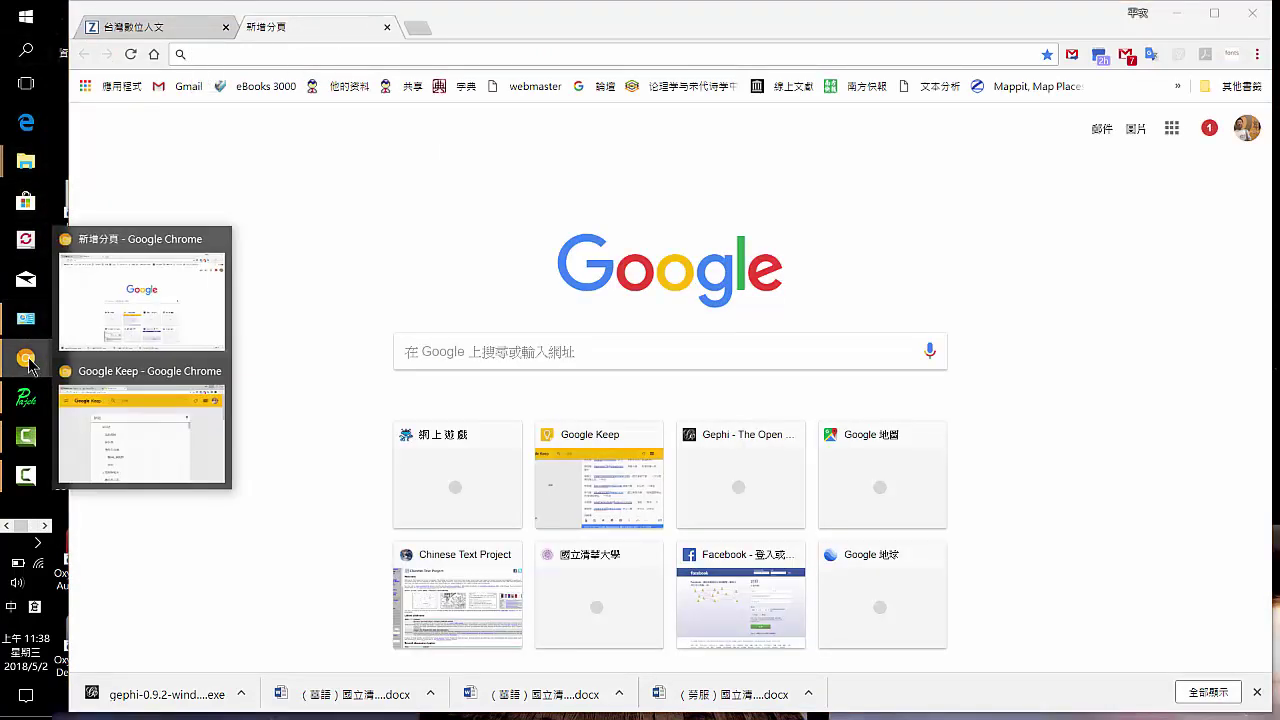
{"action": "left_click", "coordinate": [115, 320]}
{"action": "left_click", "coordinate": [26, 357]}
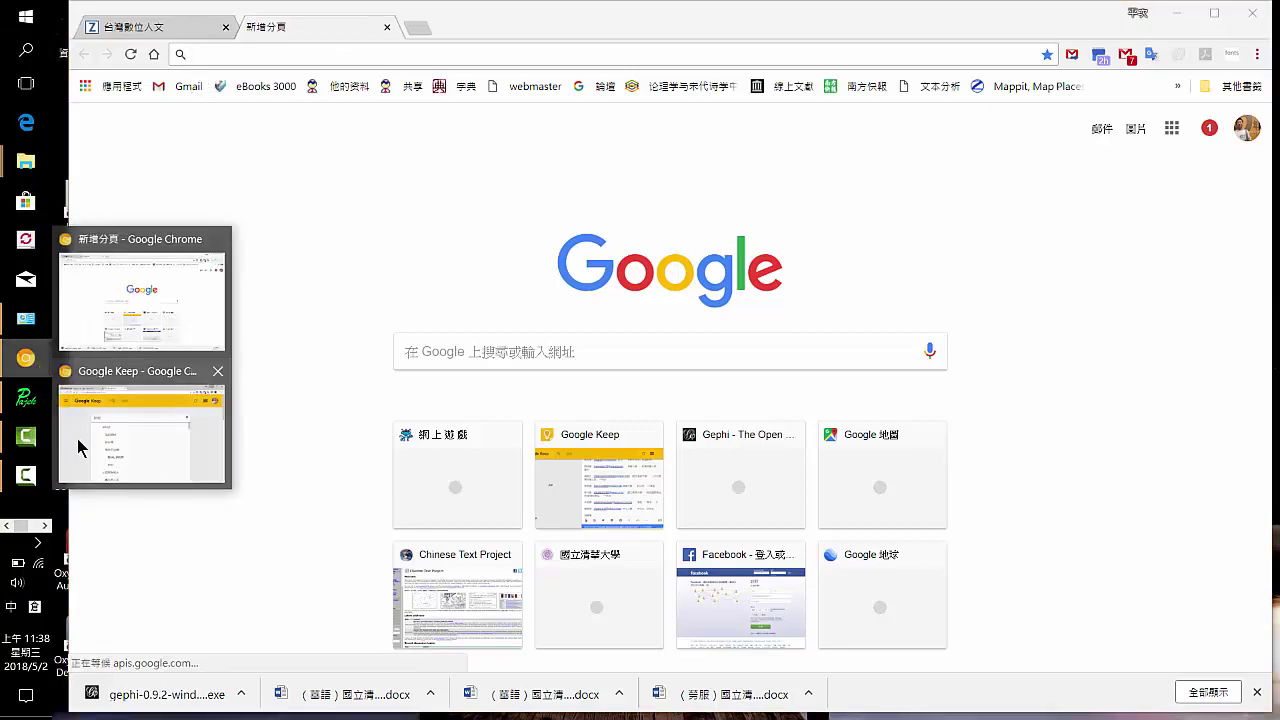
{"action": "left_click", "coordinate": [80, 443]}
{"action": "left_click", "coordinate": [331, 34]}
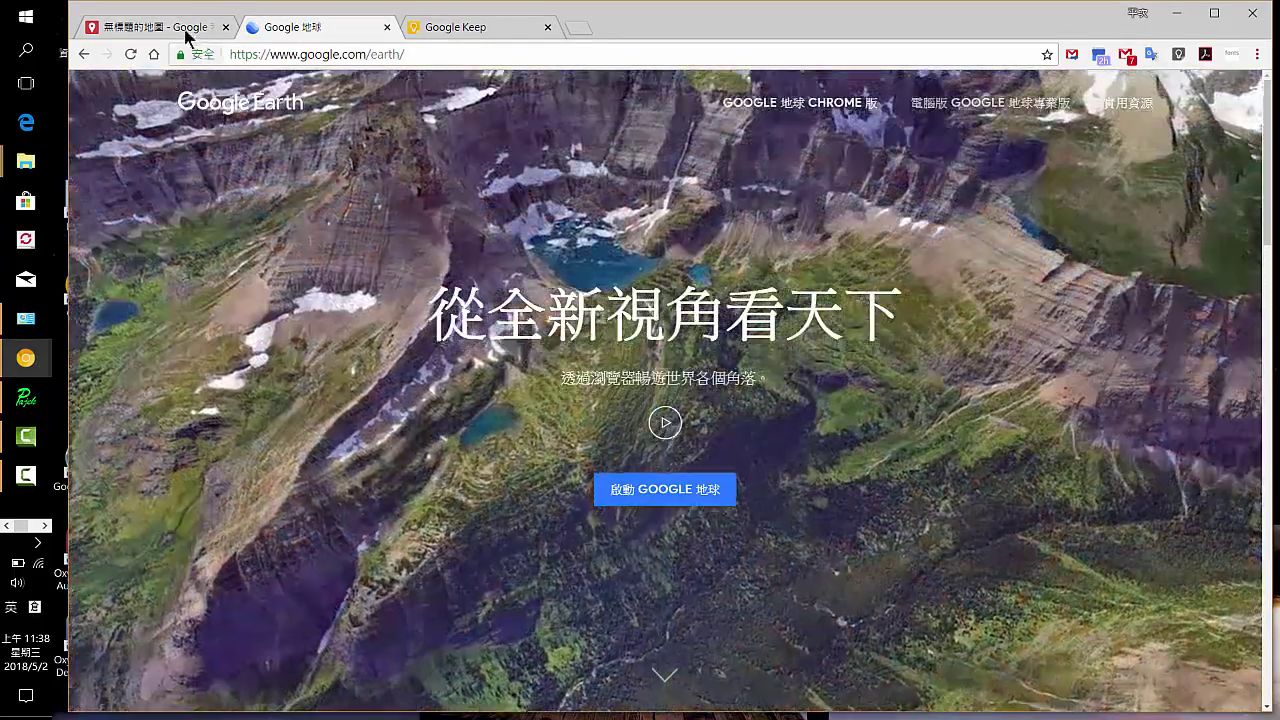
{"action": "left_click", "coordinate": [185, 28]}
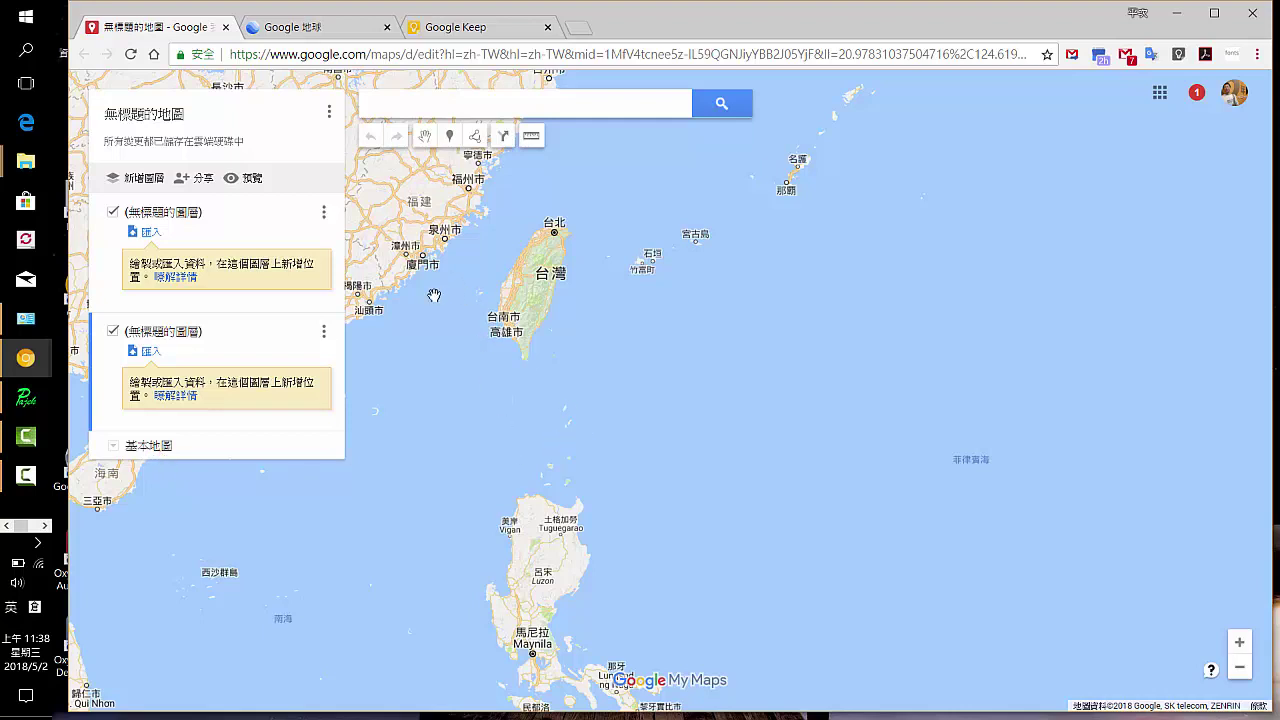
Import the KML file song_jinshi_UTF8 from the 文件 folder into the second untitled layer (無標題的圖層) of the map
{"action": "left_click", "coordinate": [150, 352]}
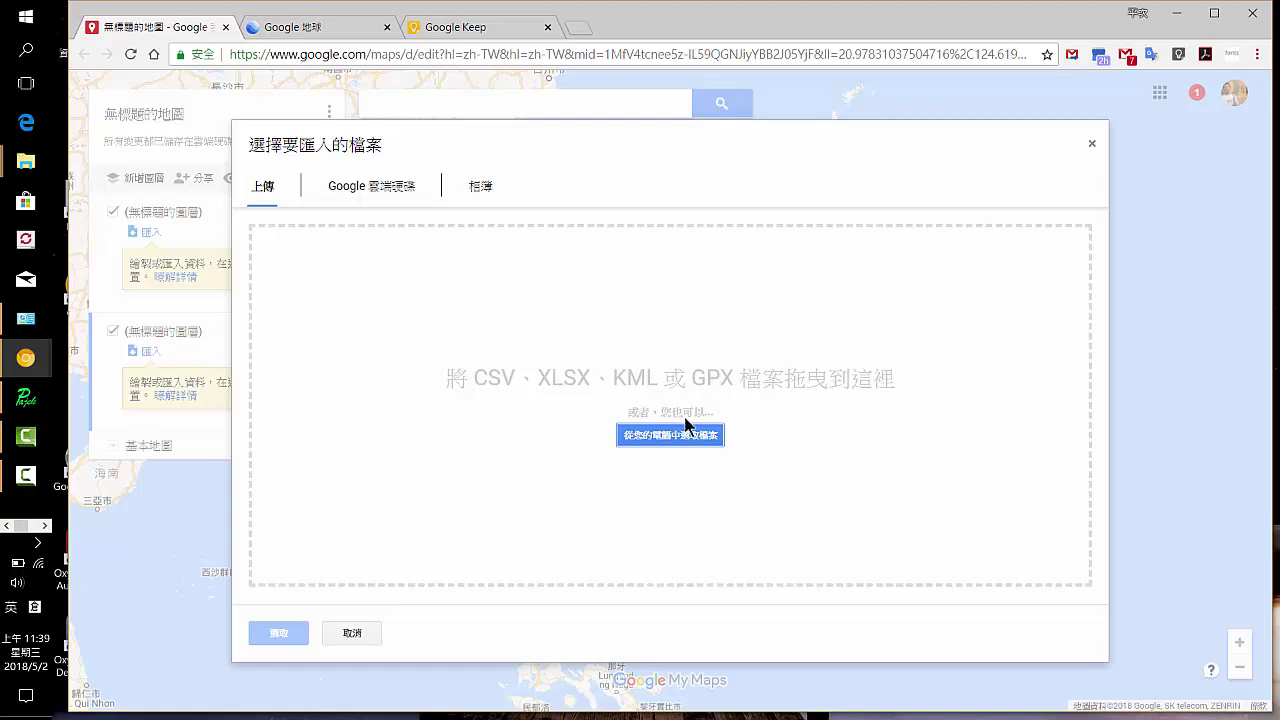
{"action": "left_click", "coordinate": [686, 430]}
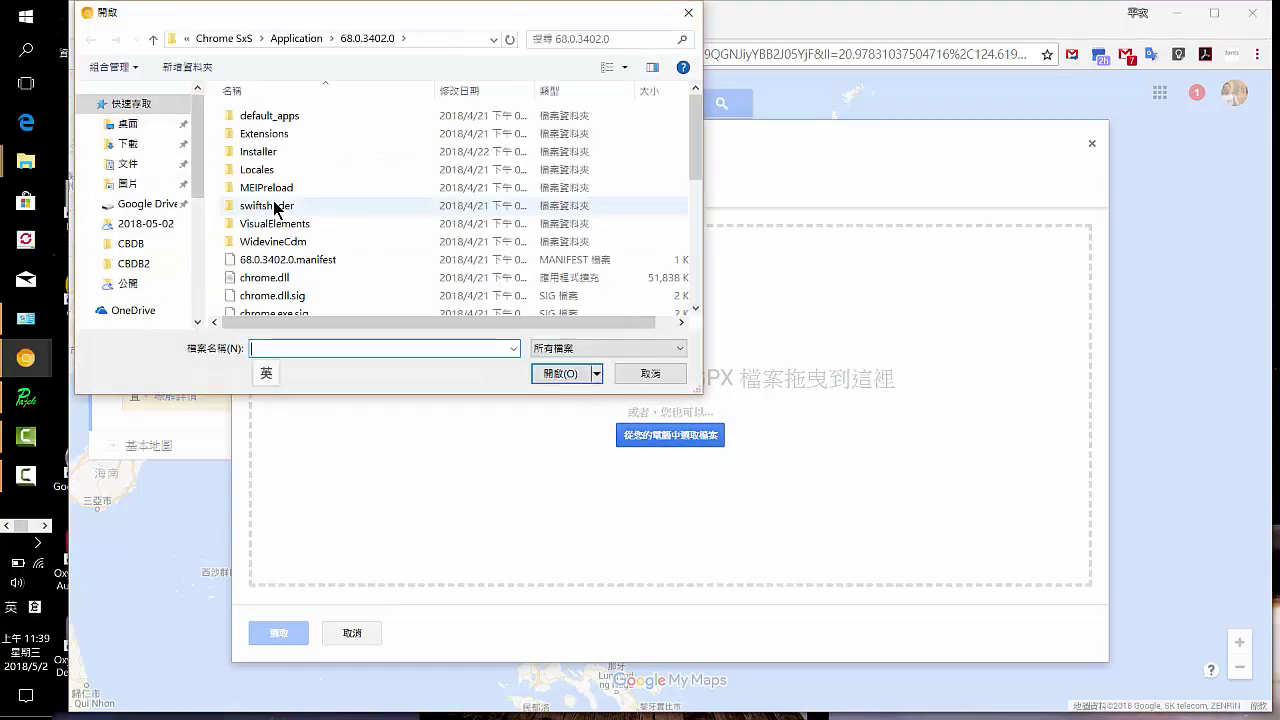
{"action": "left_click", "coordinate": [128, 164]}
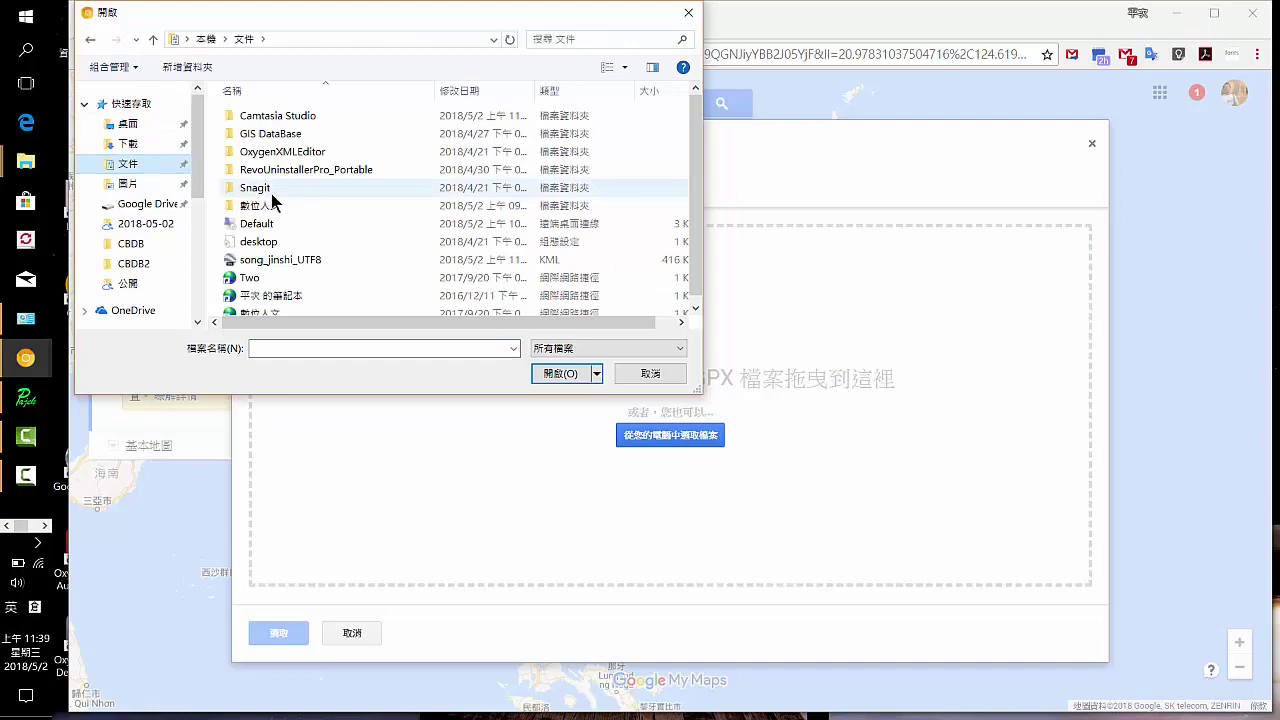
{"action": "left_click", "coordinate": [322, 258]}
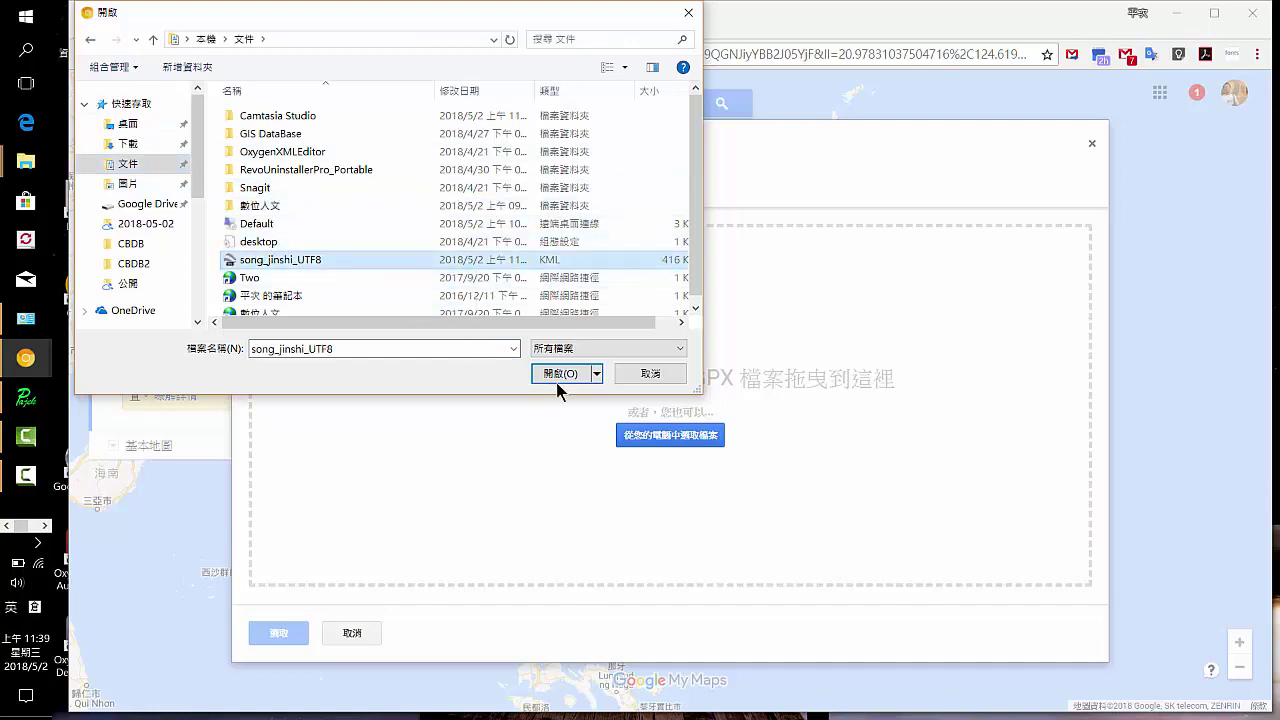
{"action": "left_click", "coordinate": [555, 375]}
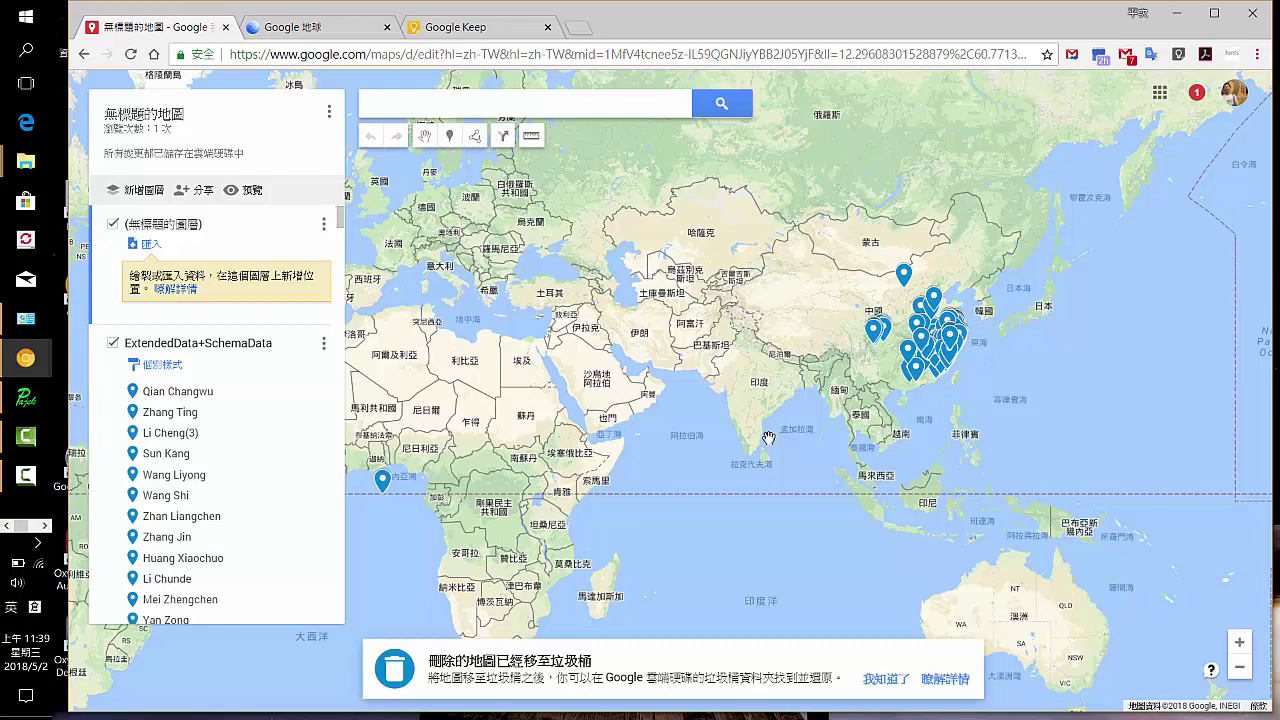
Examine the distribution of the imported jinshi markers across southern and southeastern China at closer range
{"action": "left_click_drag", "start_coordinate": [772, 438], "coordinate": [603, 494]}
{"action": "scroll", "coordinate": [689, 437], "scroll_direction": "up", "scroll_amount": 5}
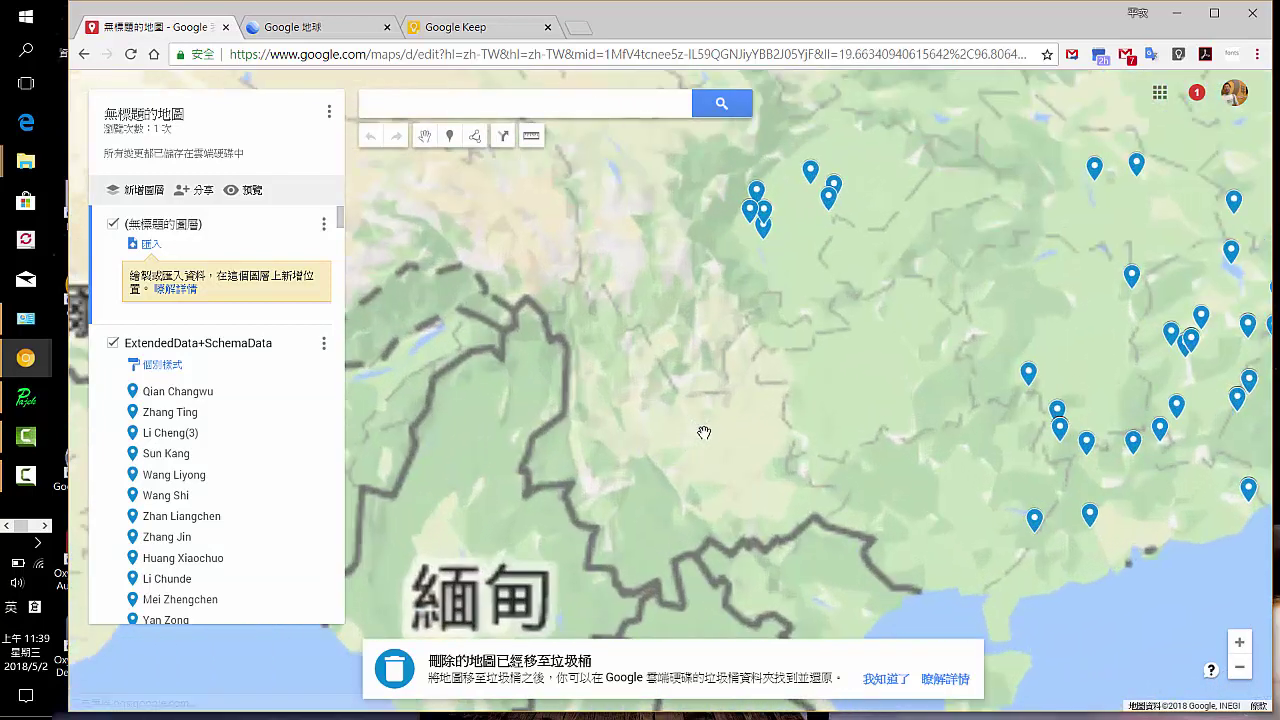
{"action": "left_click_drag", "start_coordinate": [689, 447], "coordinate": [471, 476]}
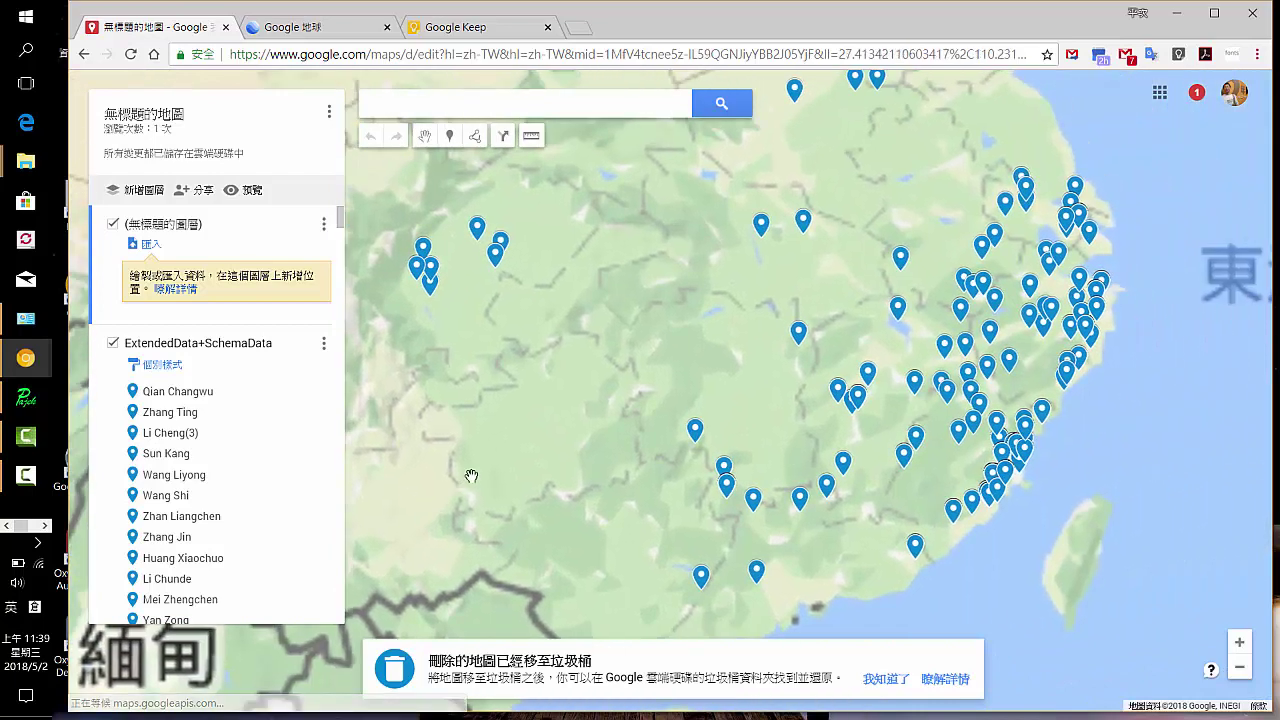